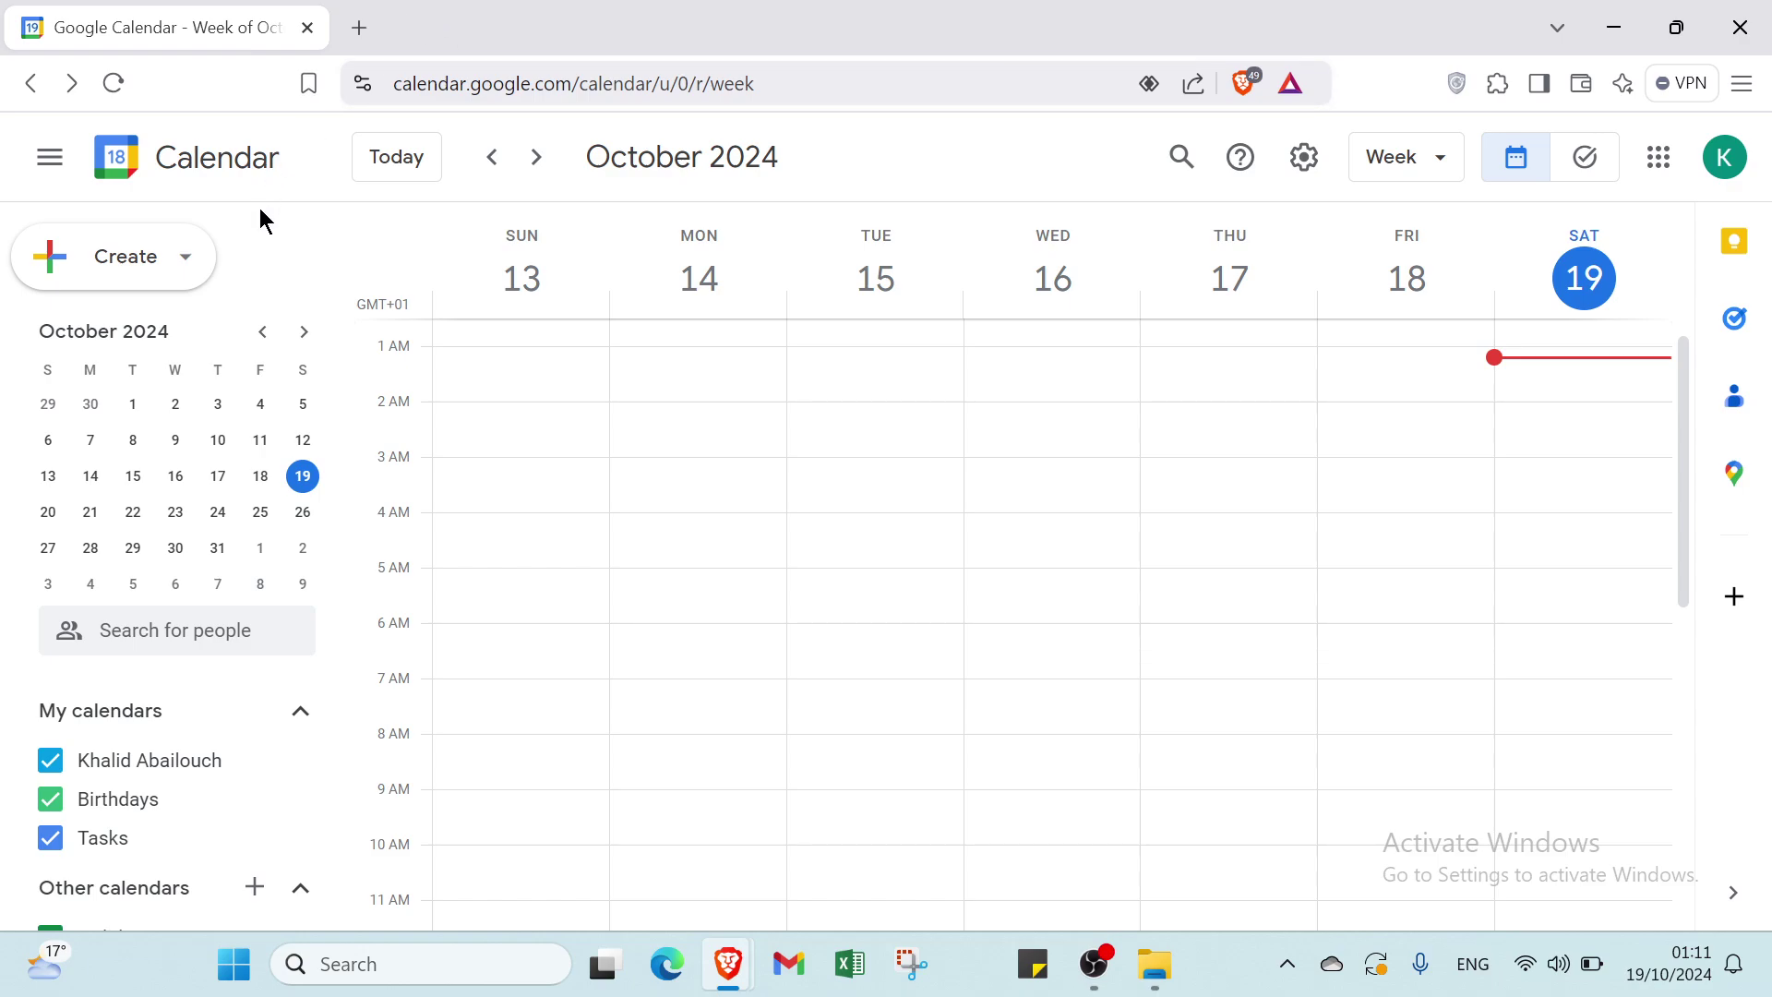
# - Glance at the Create menu, then recolour the personal calendar Tangerine
pyautogui.click(126, 258)
pyautogui.click(277, 282)
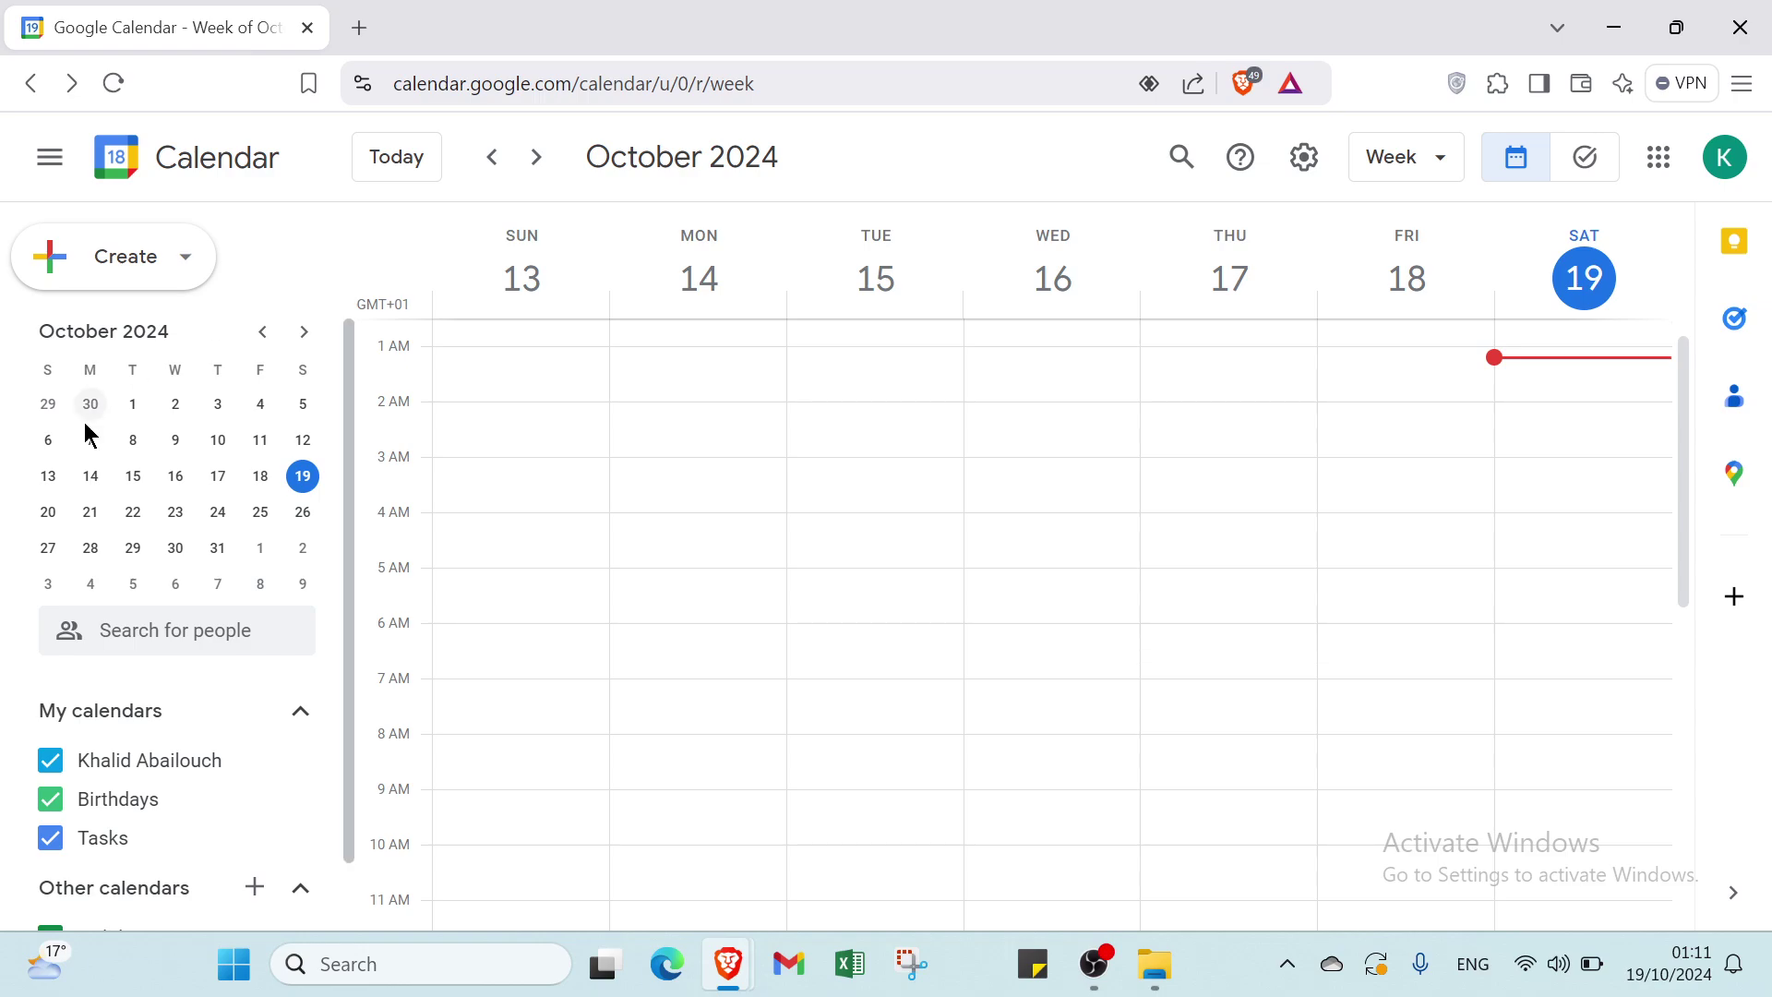
pyautogui.scroll(-2, 246, 724)
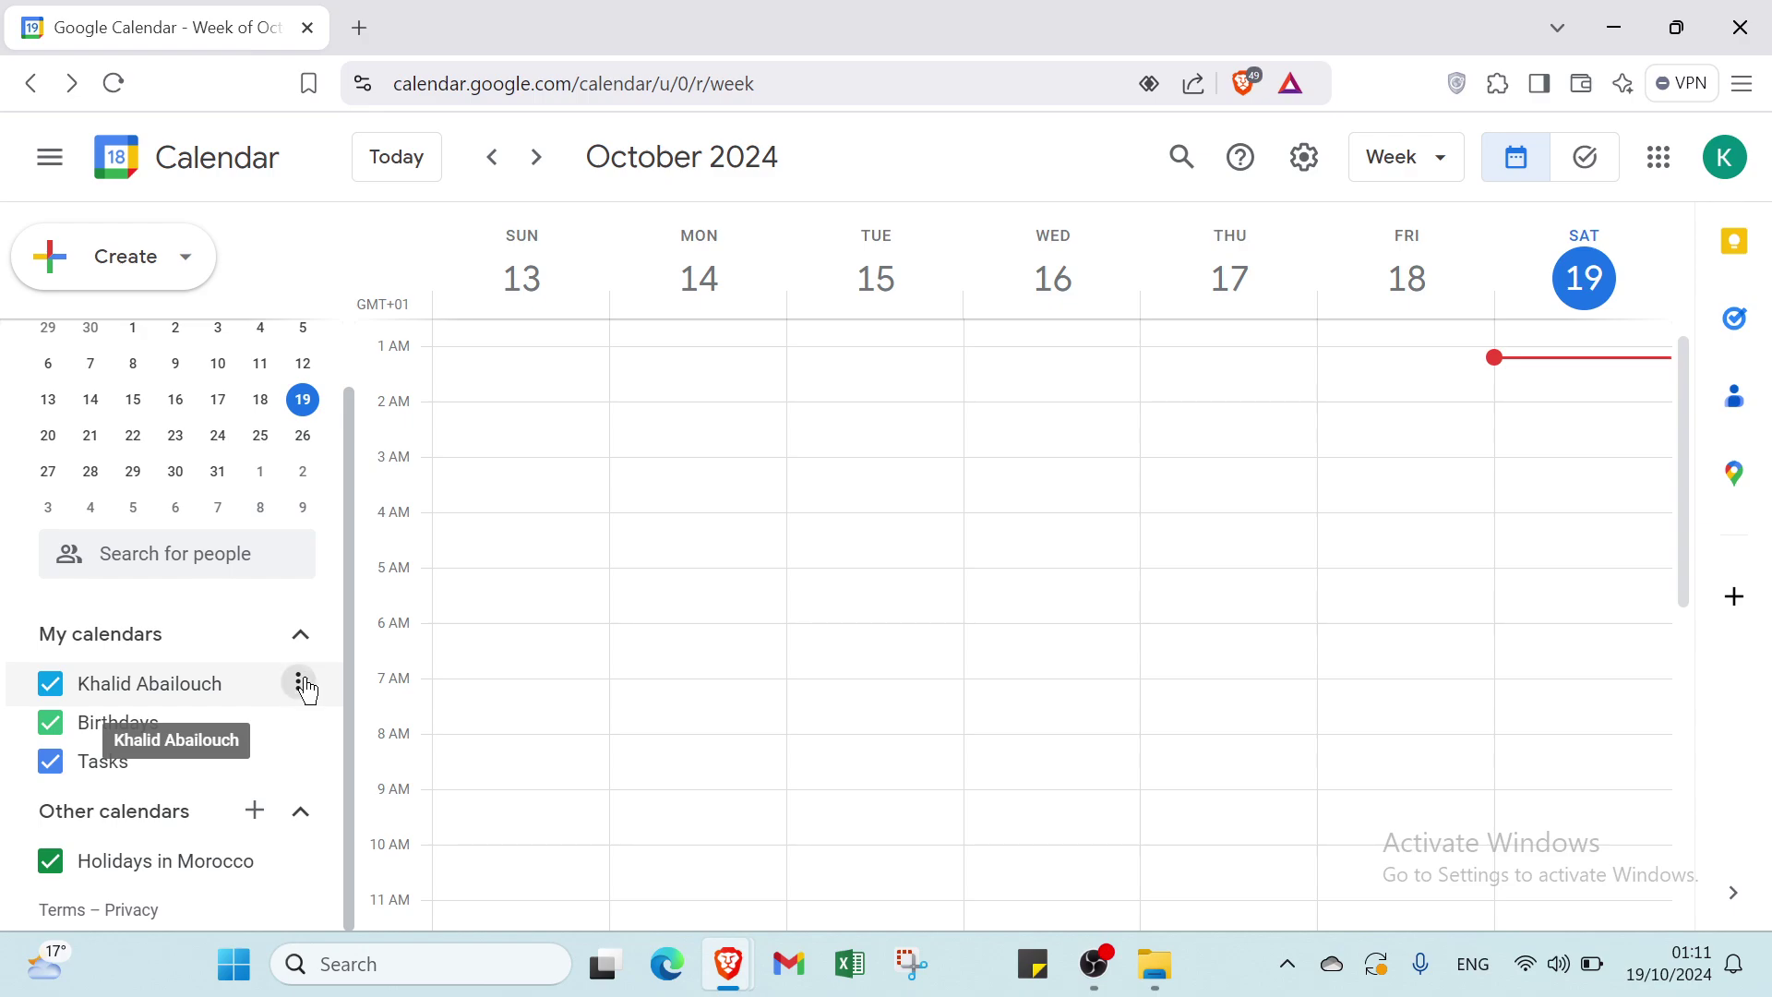
pyautogui.click(296, 685)
pyautogui.click(349, 545)
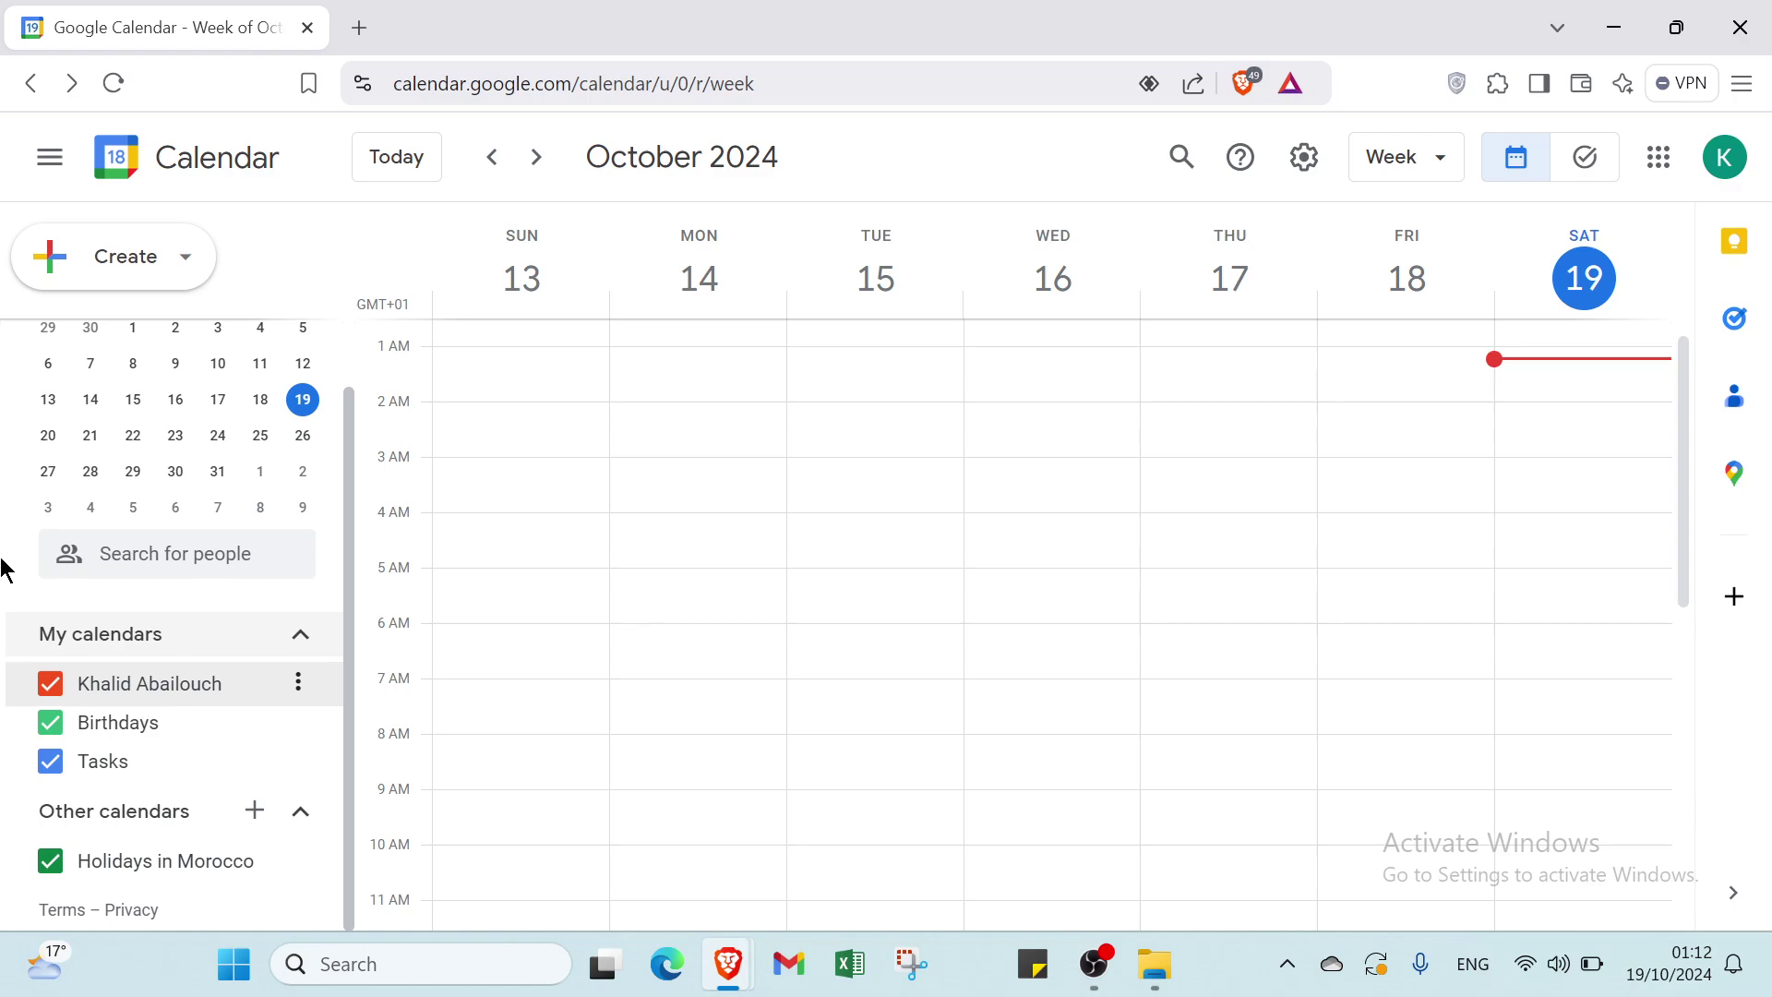
# - Hide and re-show the sidebar, then browse weeks back to October 13–19, 2024
pyautogui.scroll(1, 276, 406)
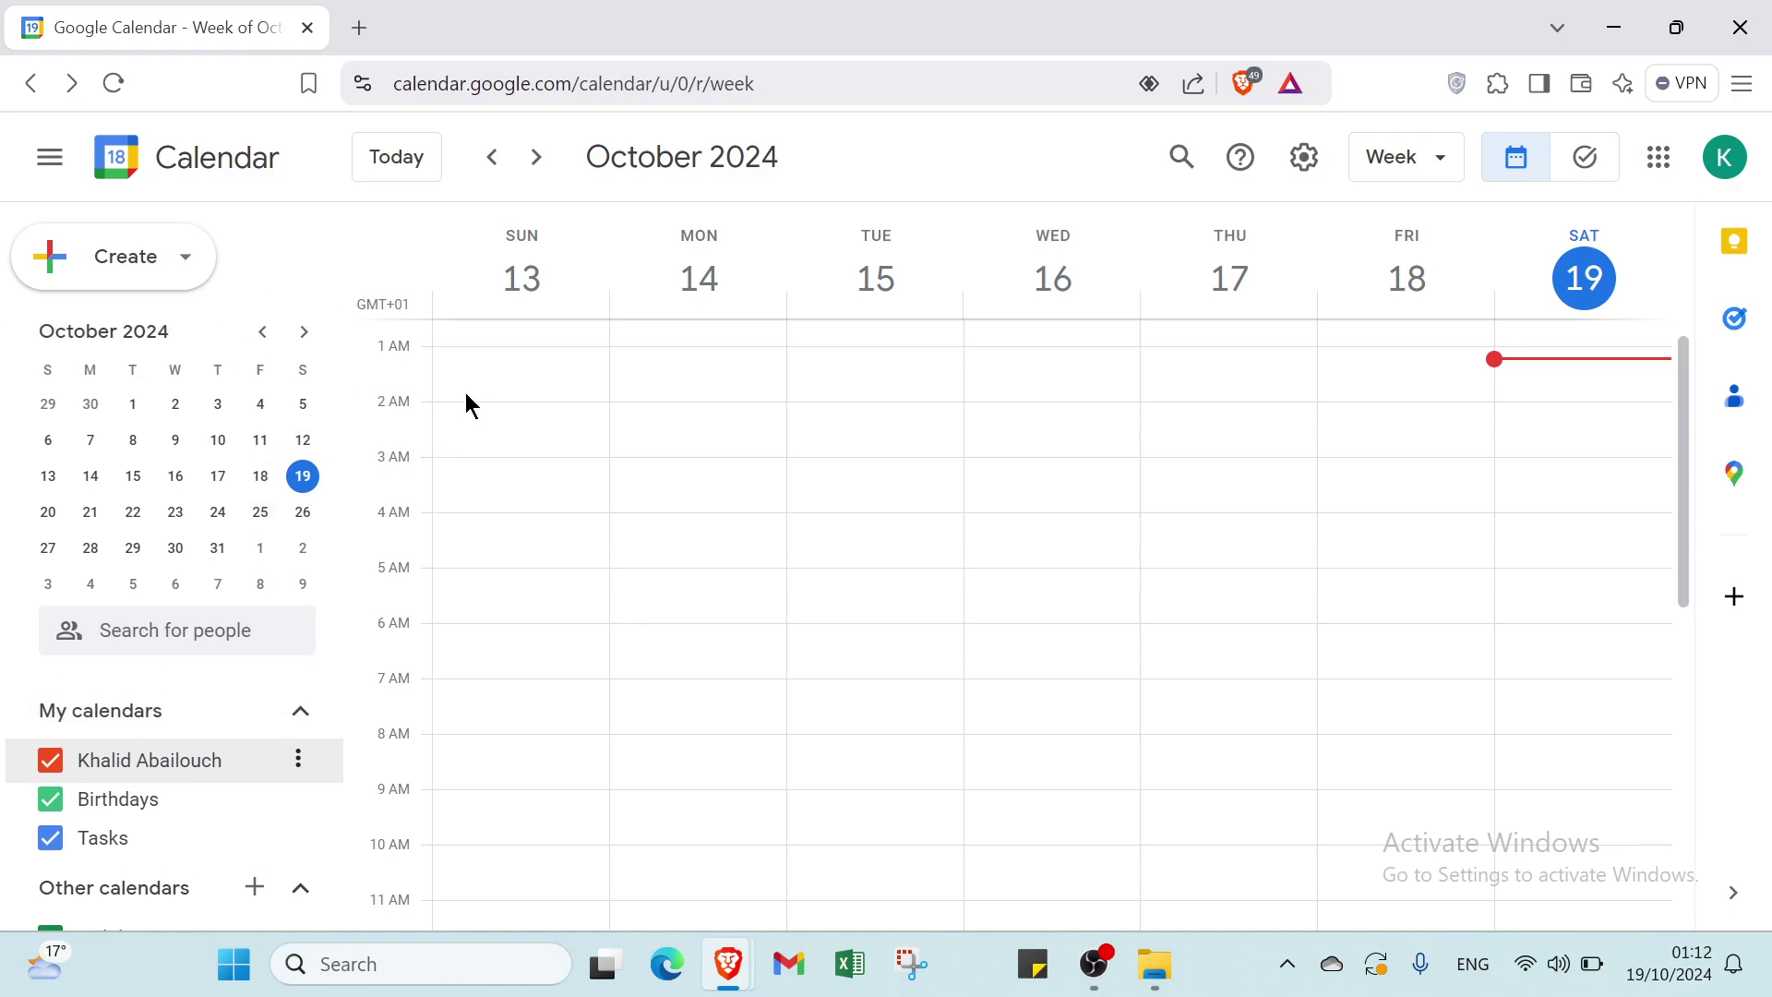
pyautogui.click(51, 159)
pyautogui.click(50, 158)
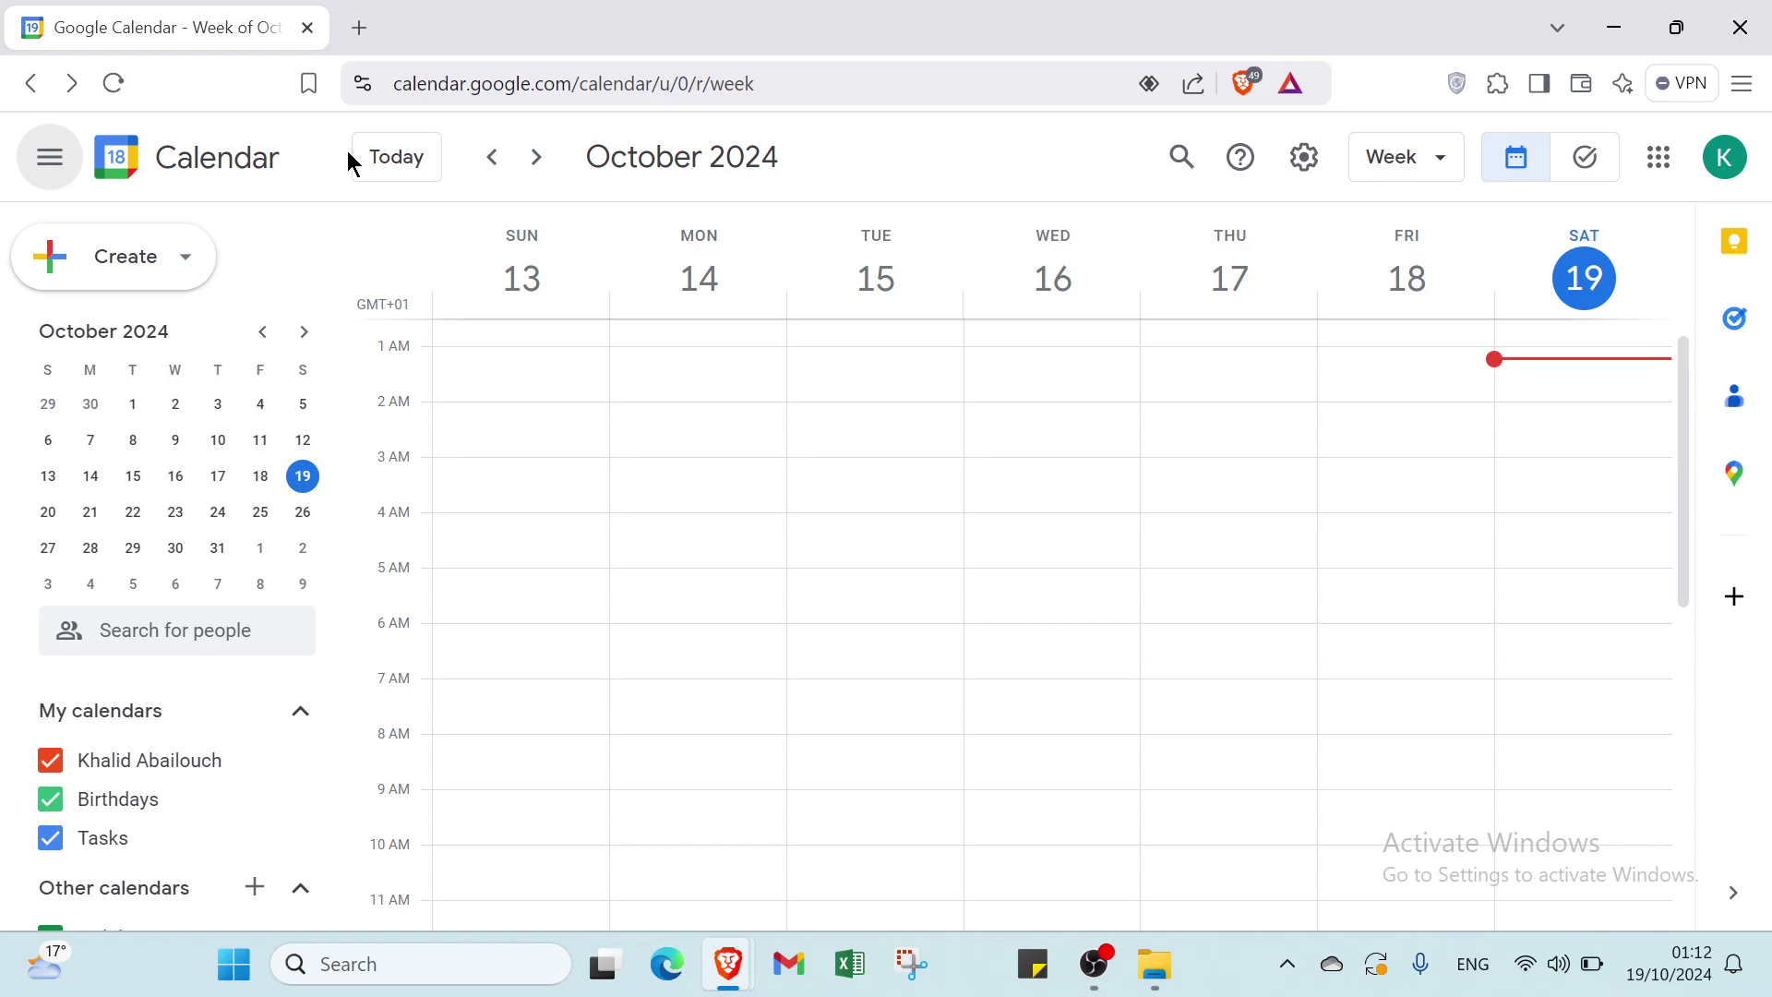
pyautogui.click(424, 163)
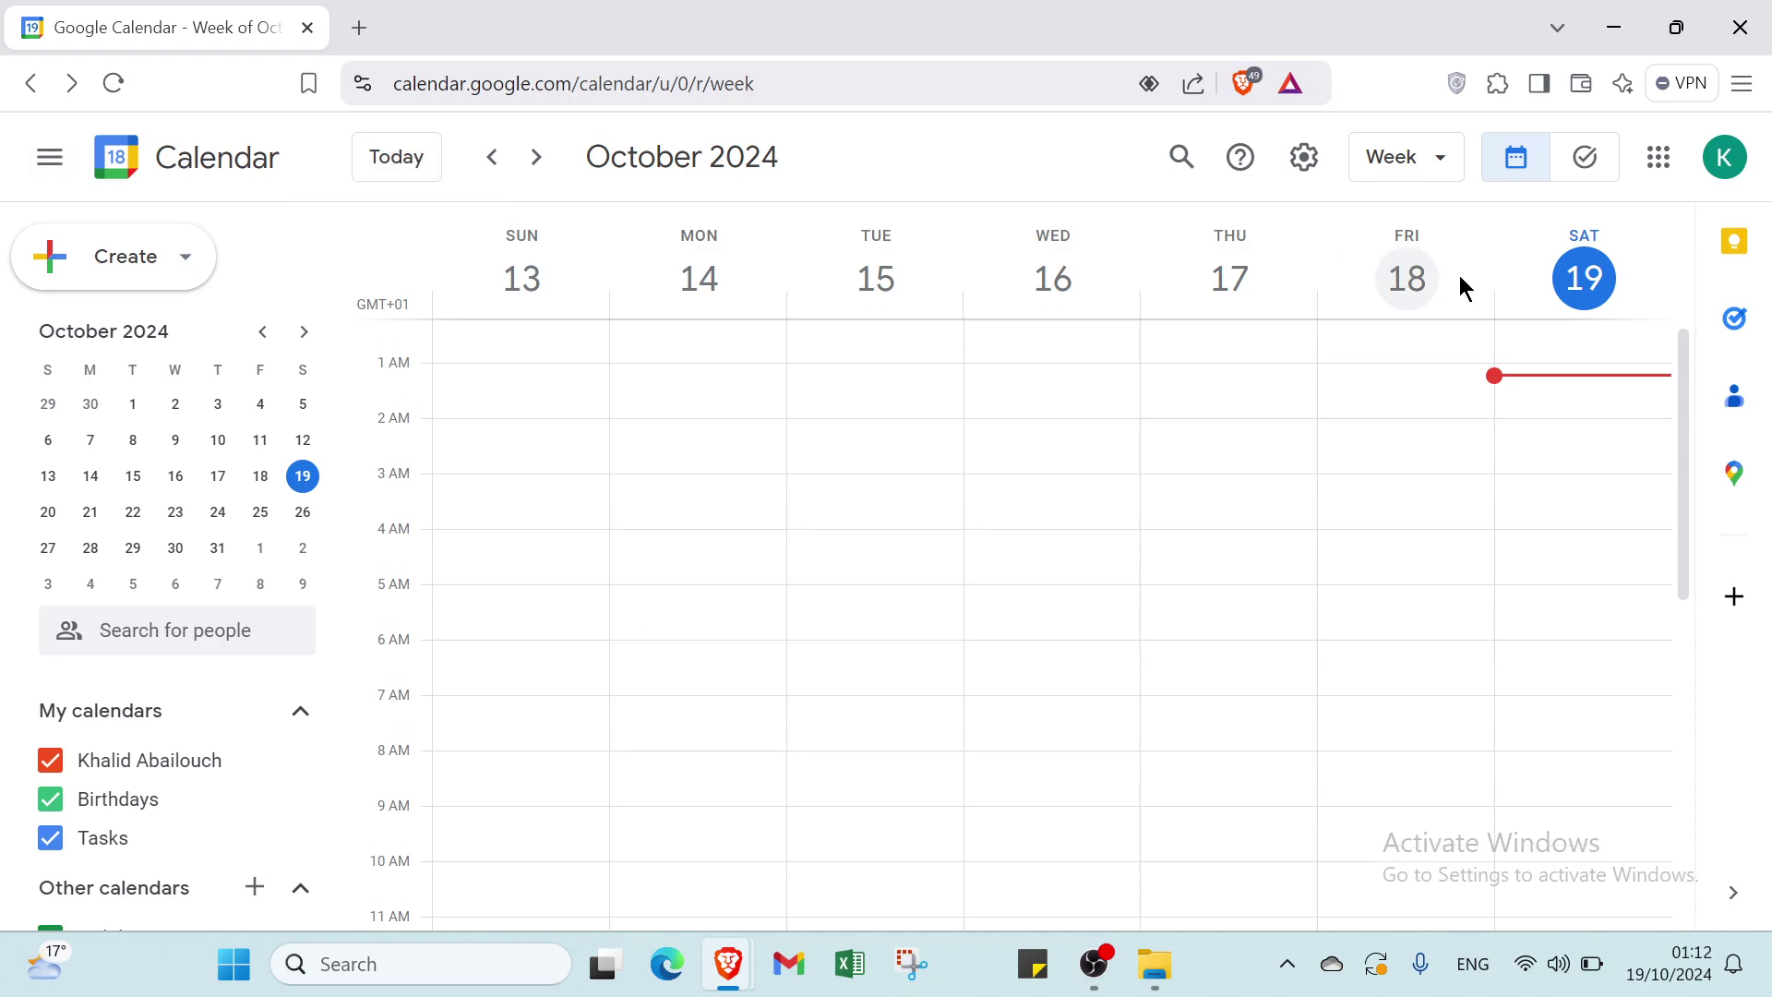
pyautogui.click(537, 159)
pyautogui.click(489, 161)
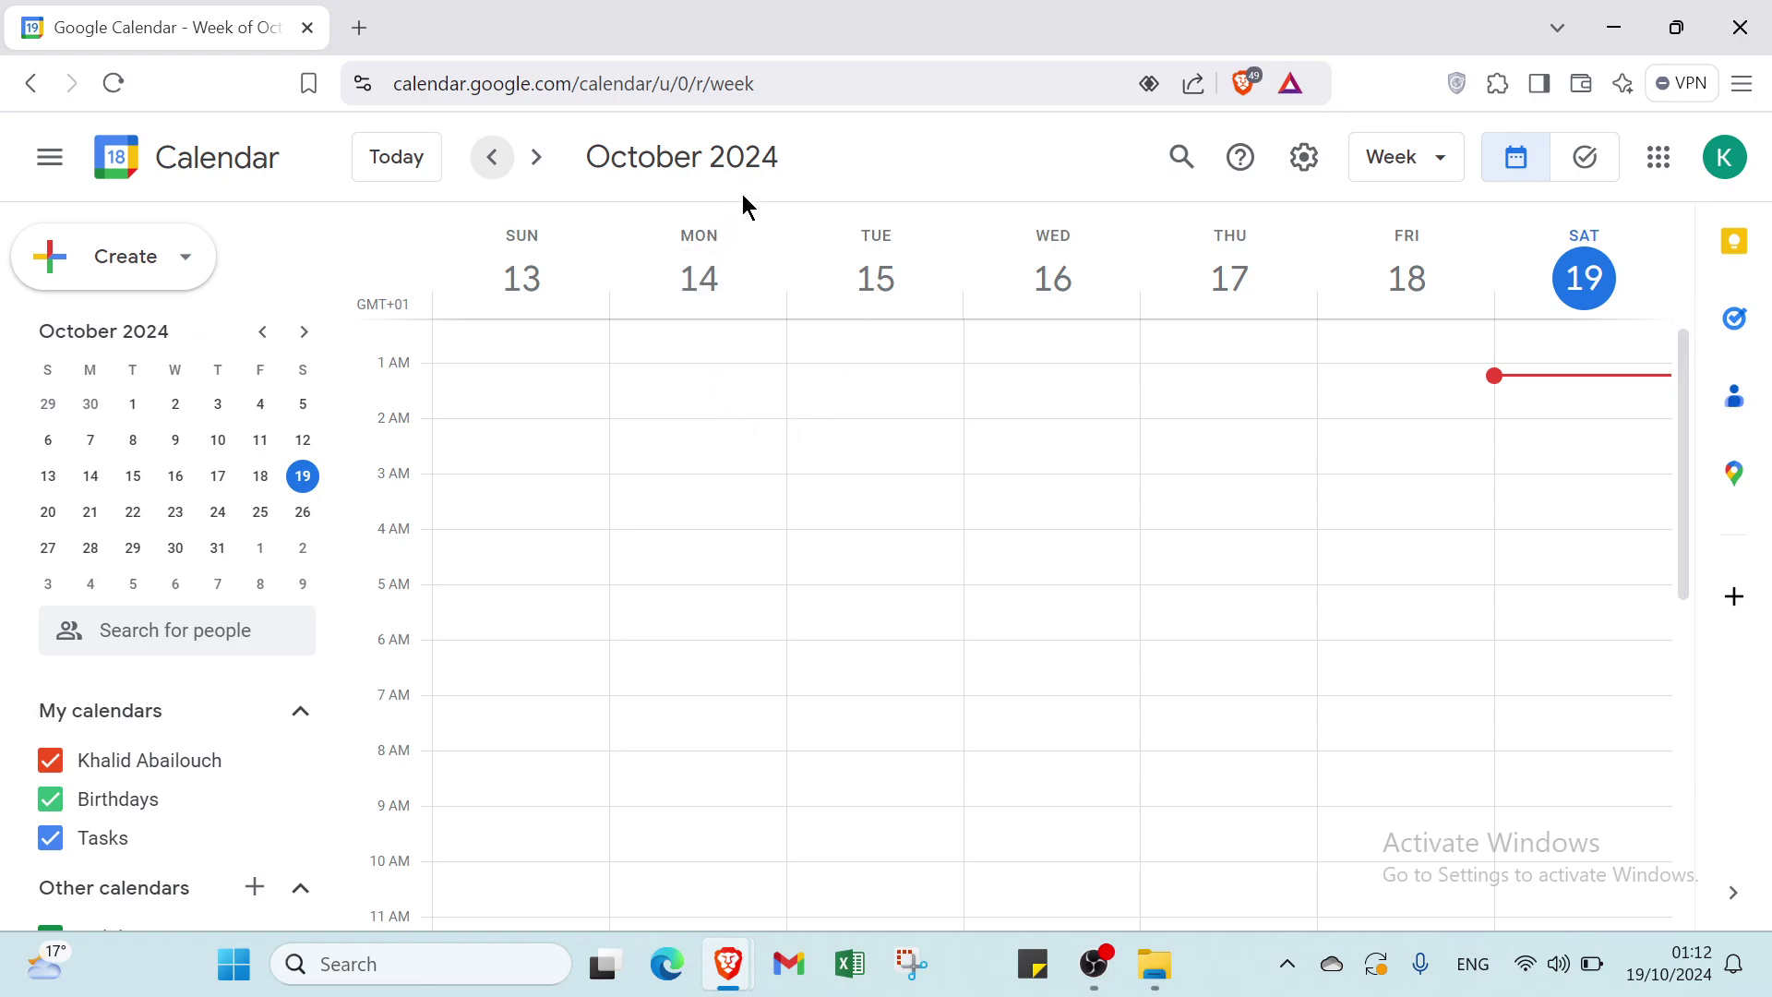
pyautogui.click(1180, 158)
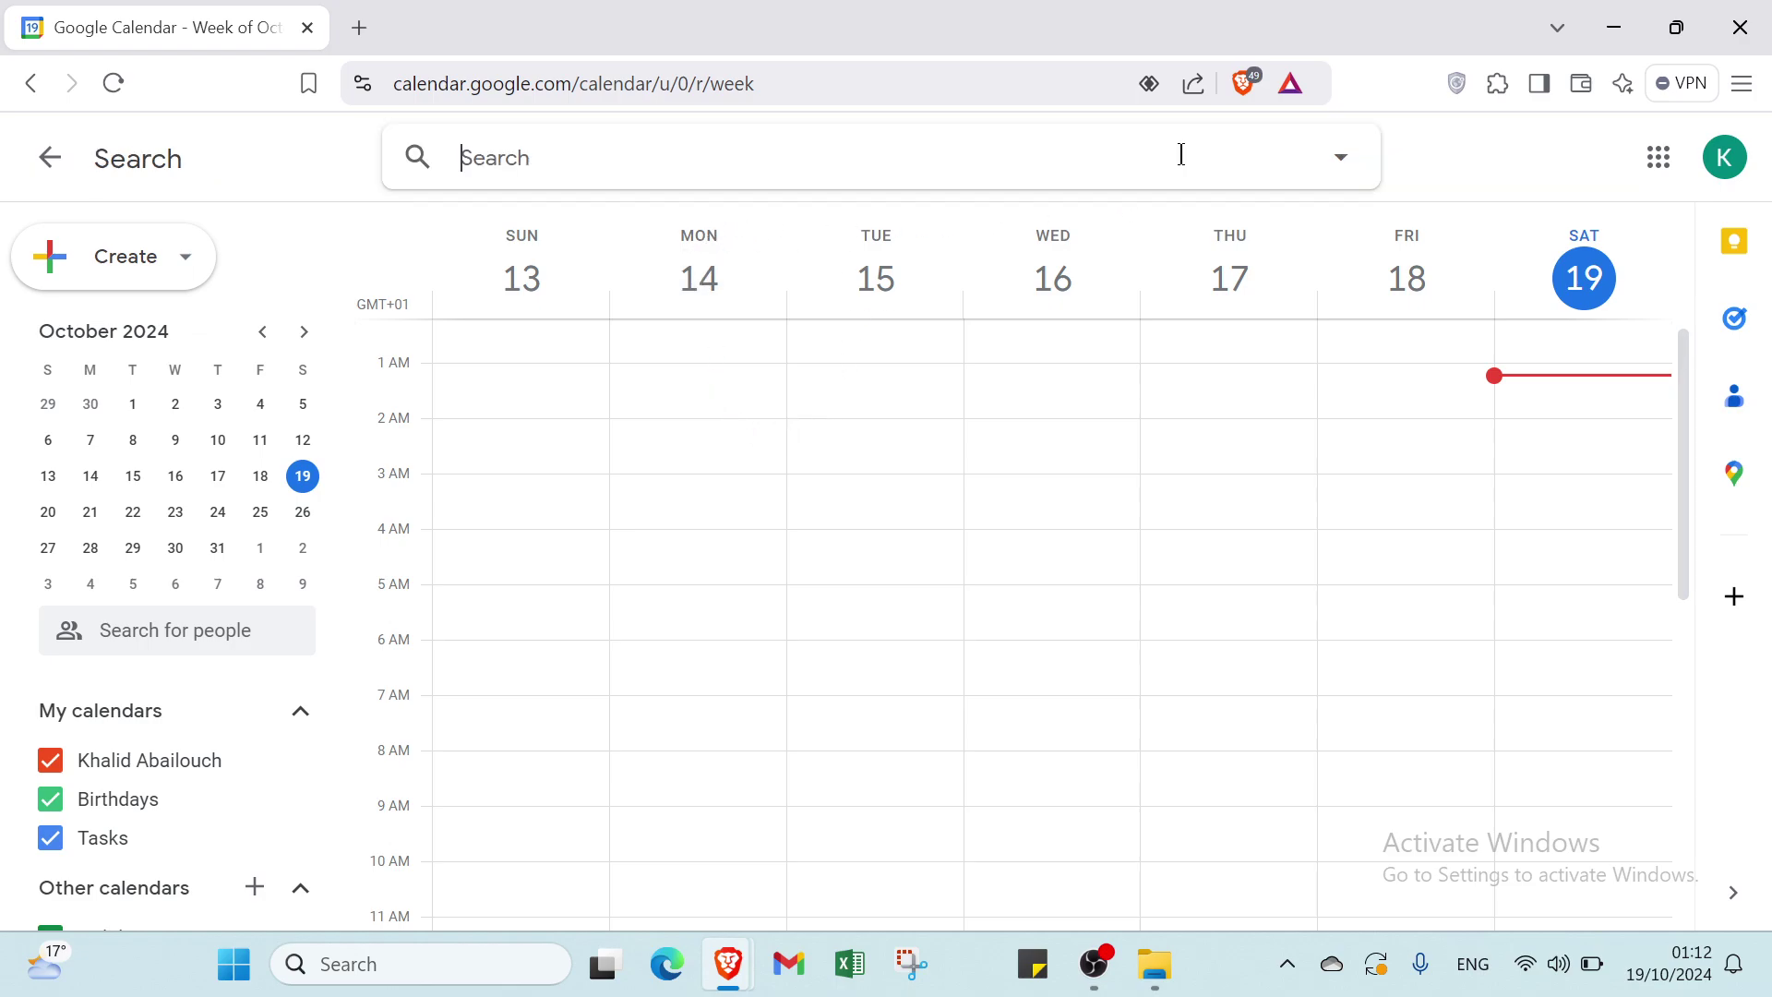
pyautogui.click(1341, 159)
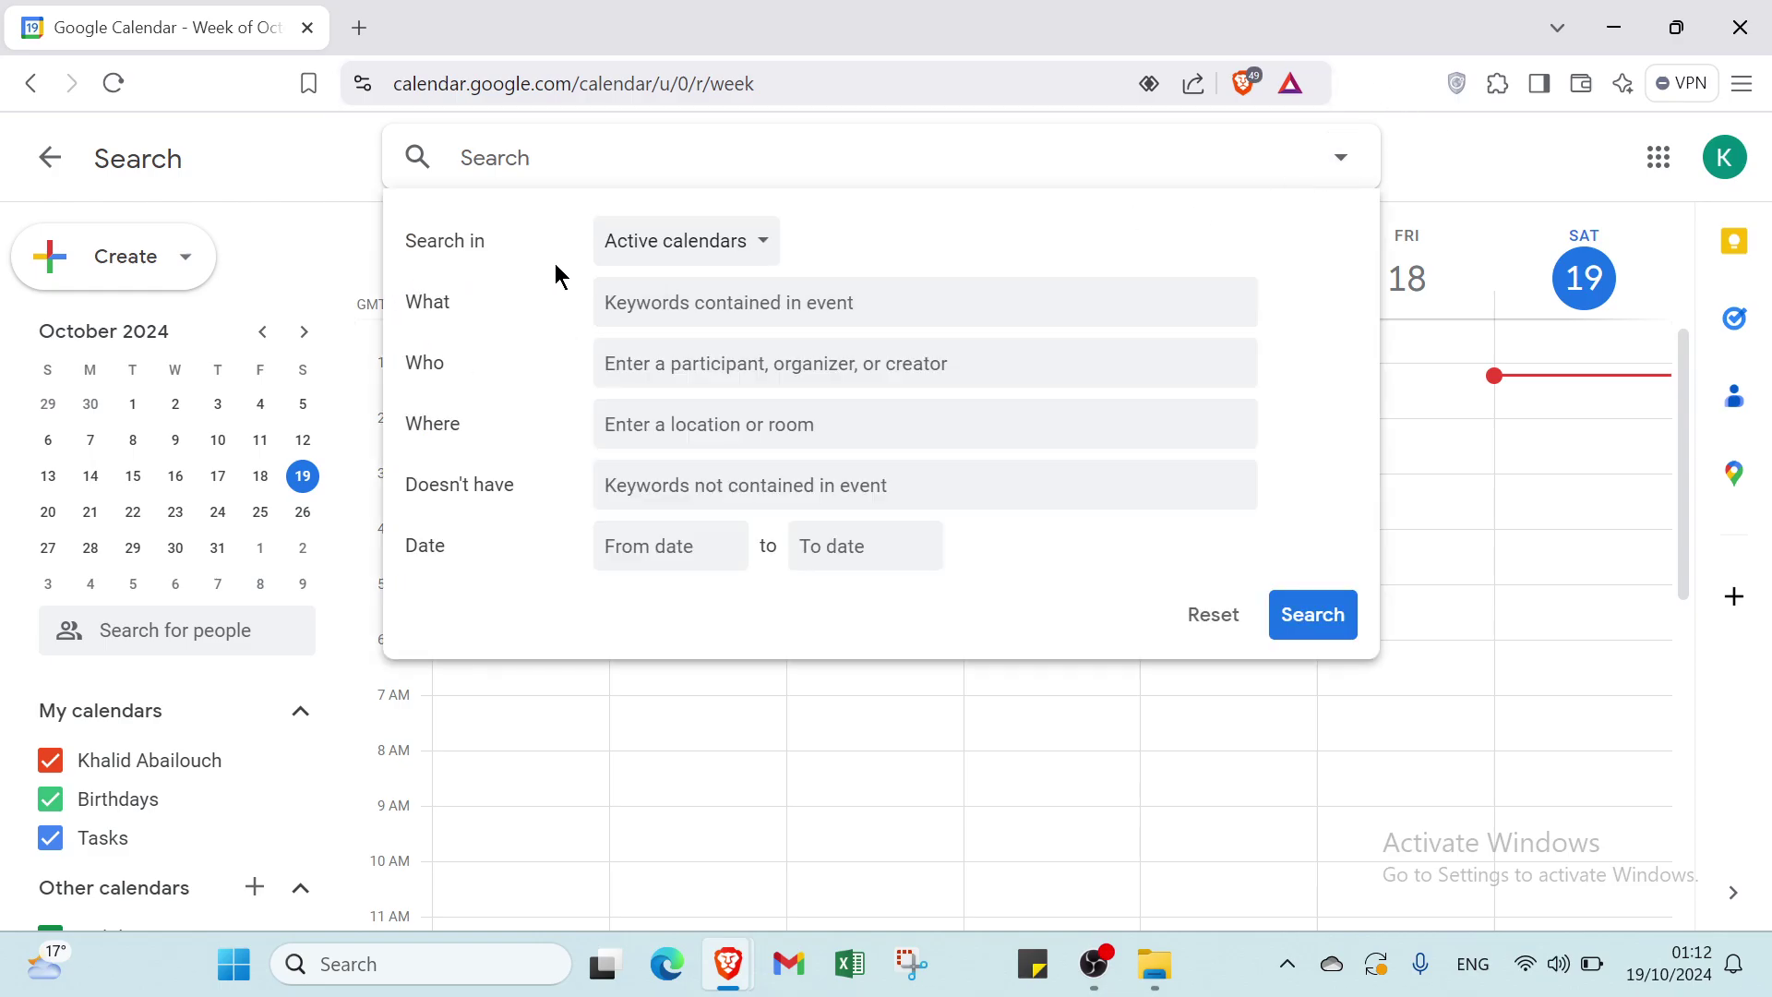
pyautogui.click(661, 244)
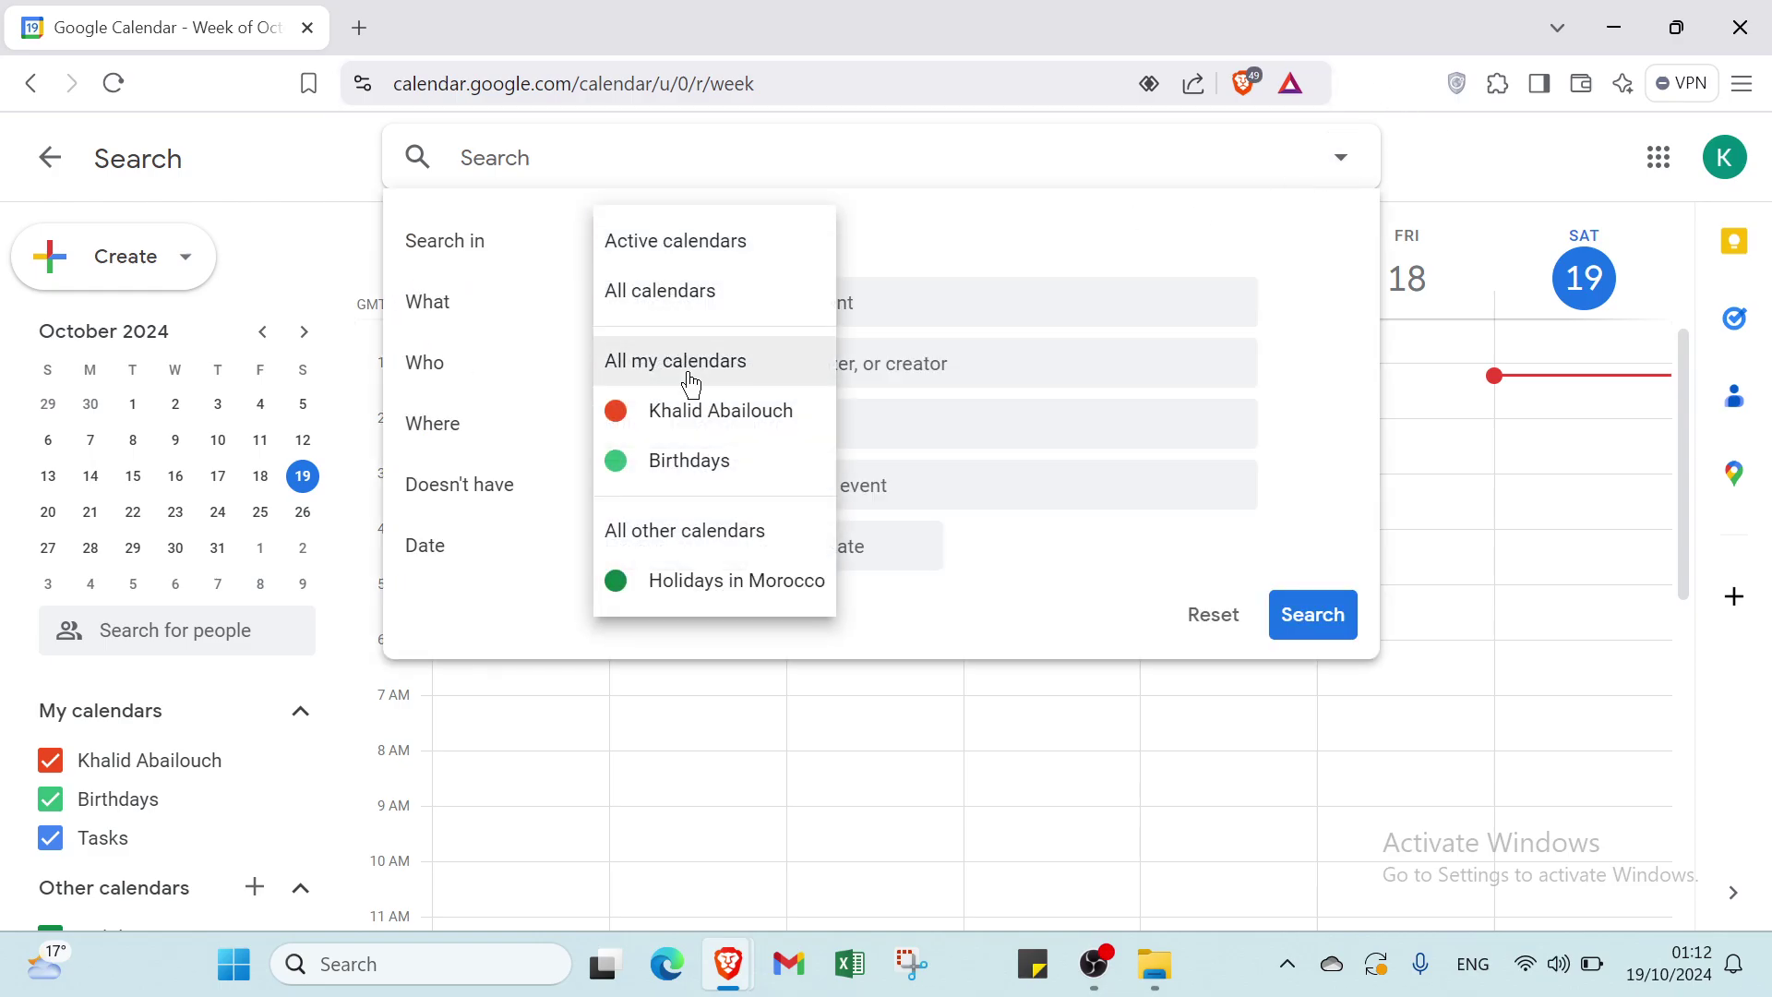
pyautogui.click(690, 412)
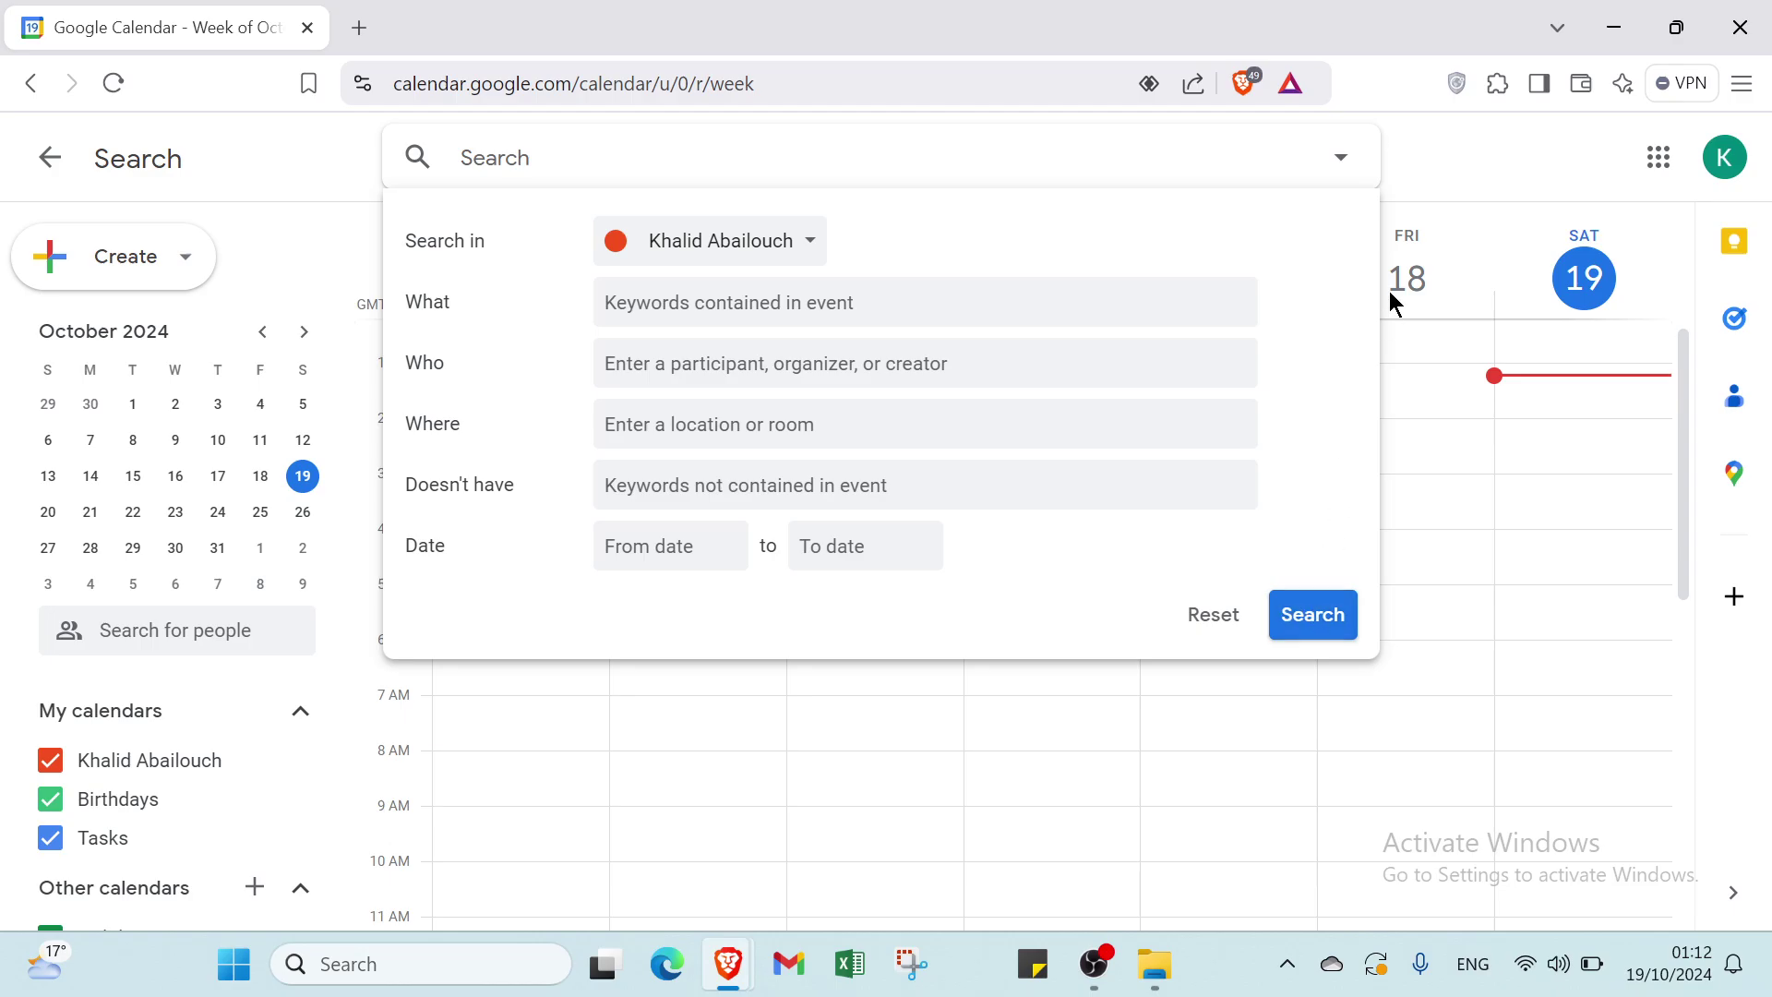
pyautogui.press('Escape')
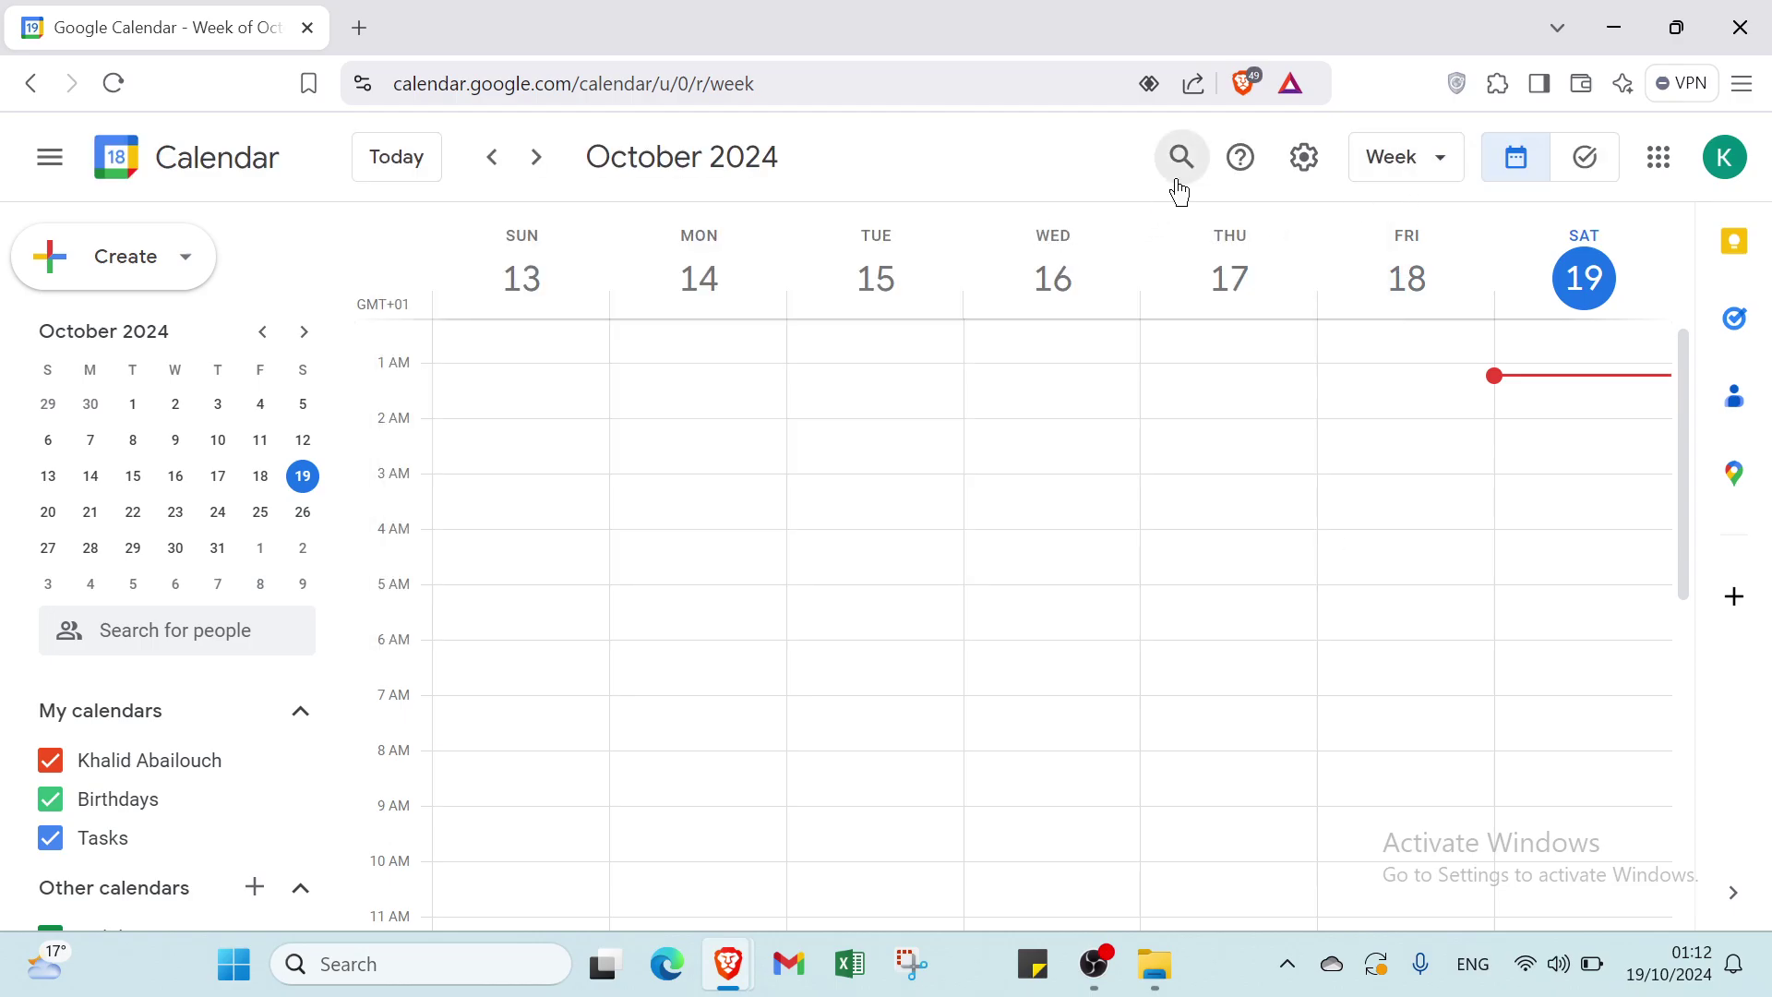
pyautogui.click(1238, 181)
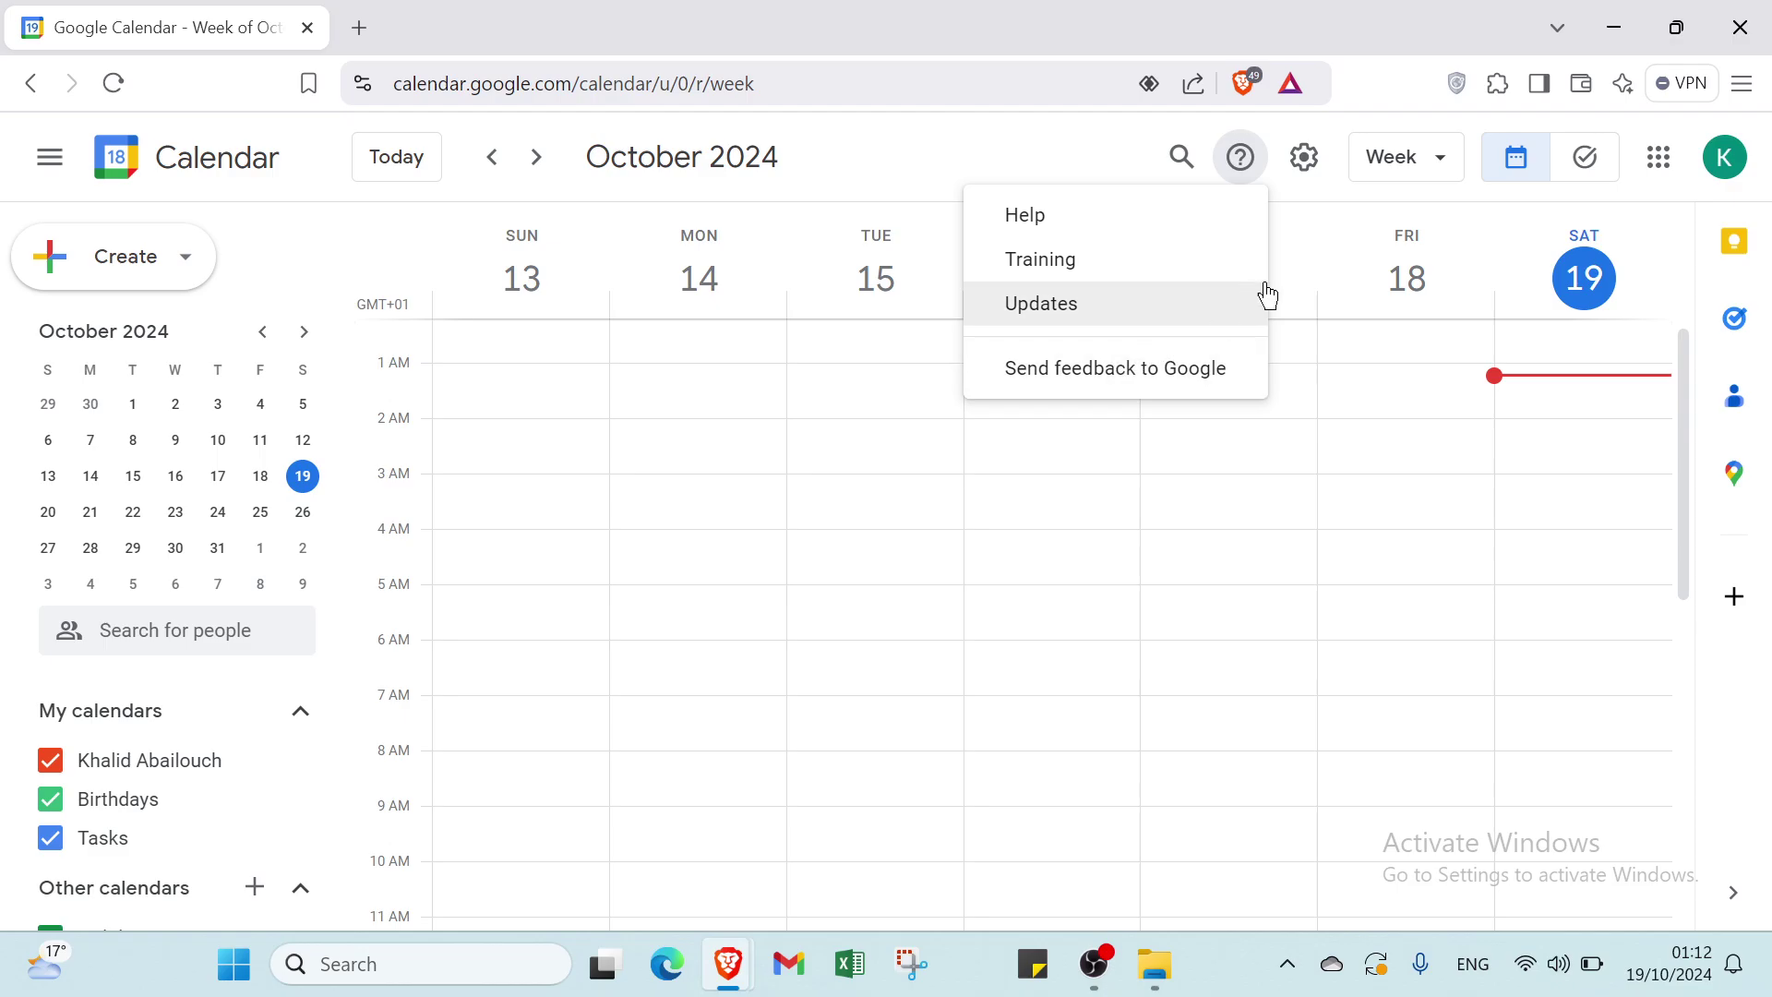
pyautogui.click(1311, 232)
pyautogui.click(1311, 230)
pyautogui.click(1306, 159)
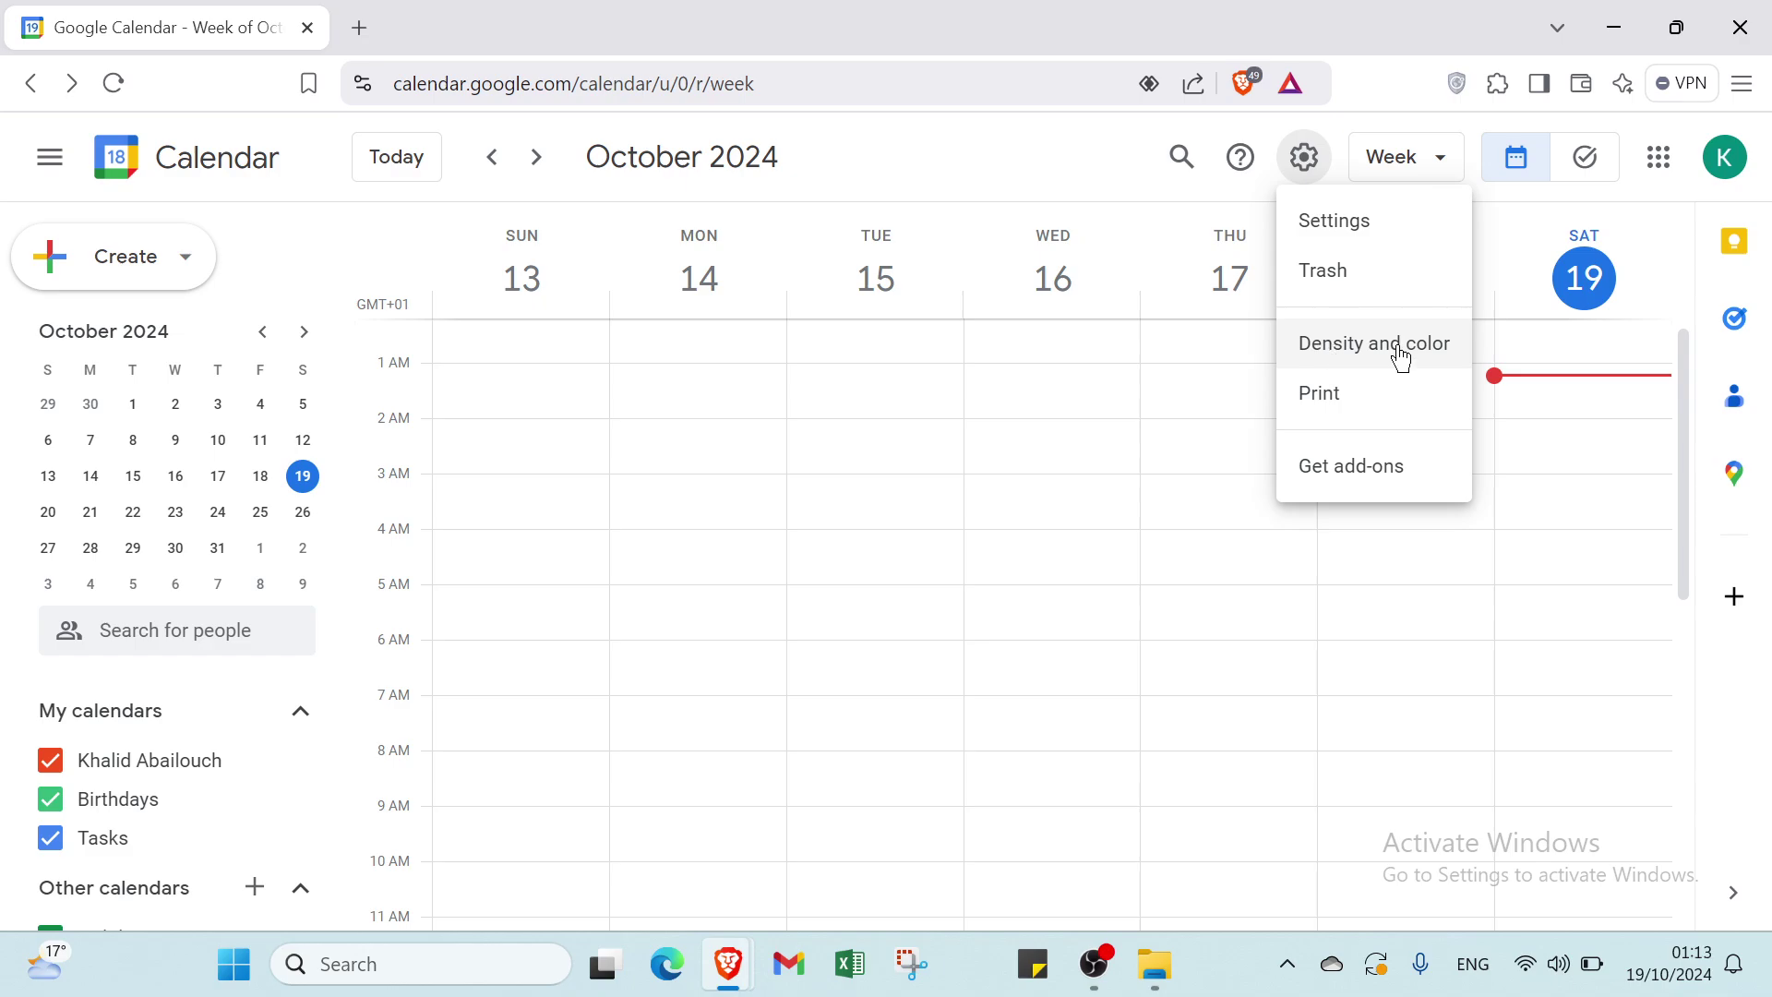
pyautogui.click(1096, 166)
pyautogui.click(1447, 182)
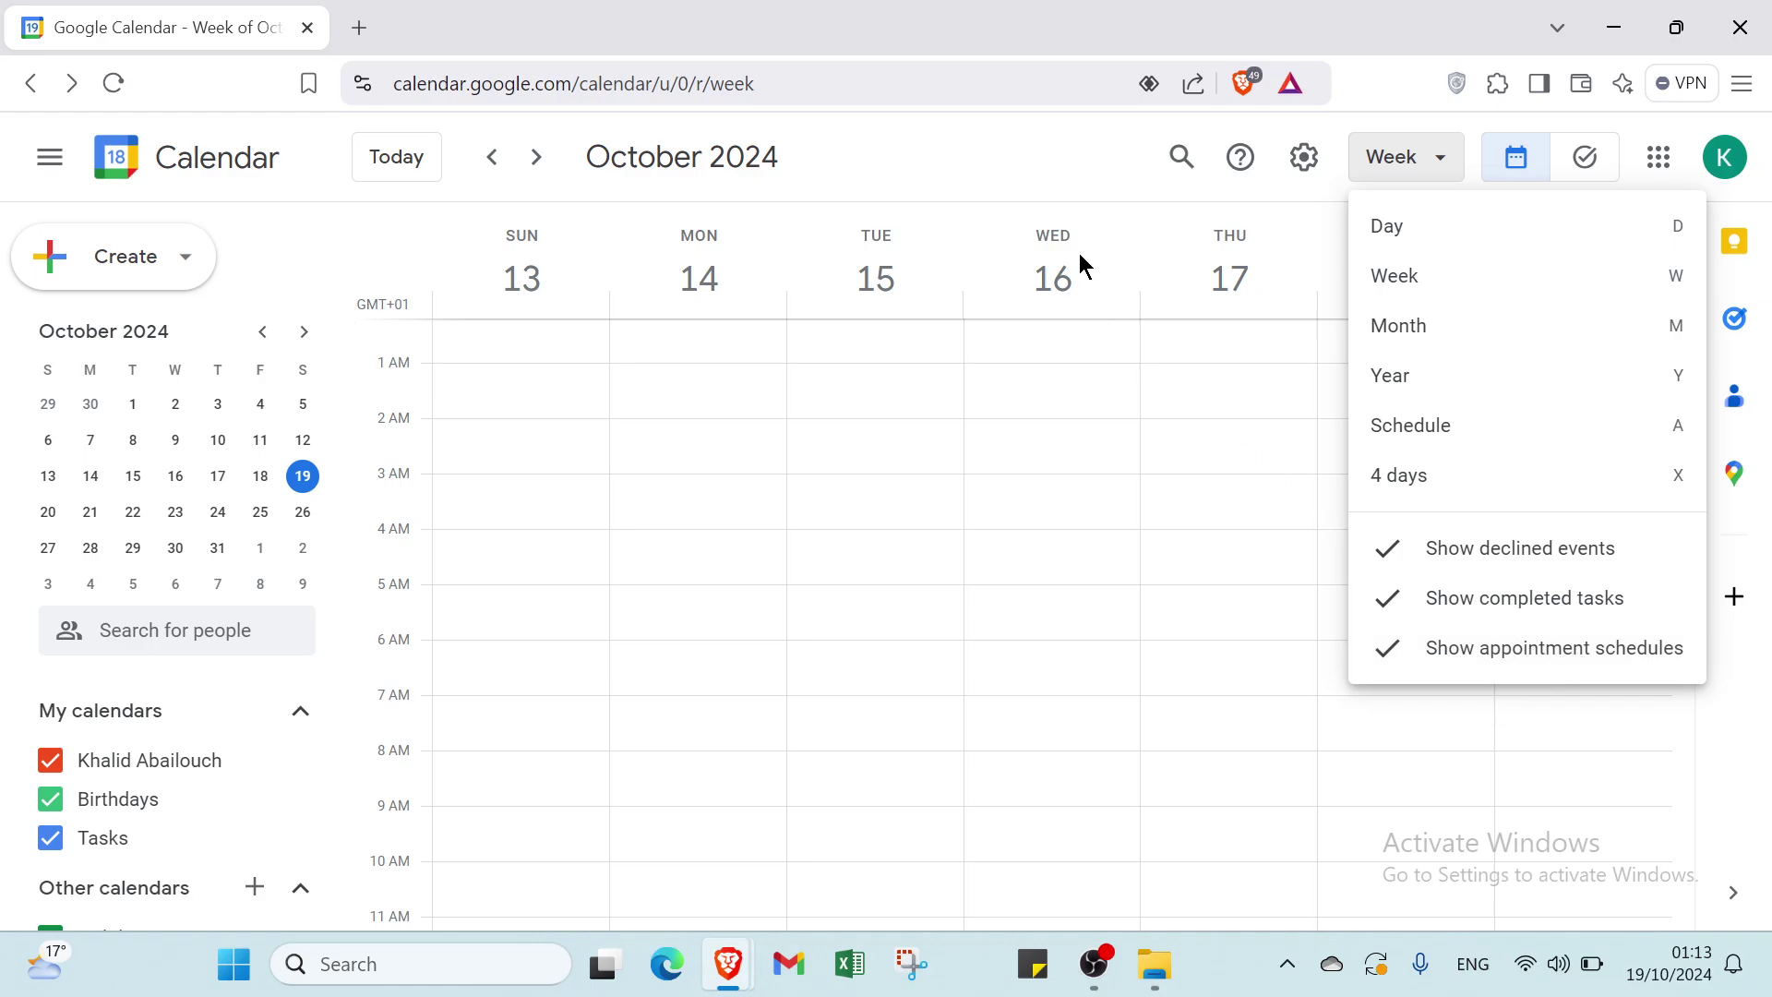
pyautogui.click(1067, 159)
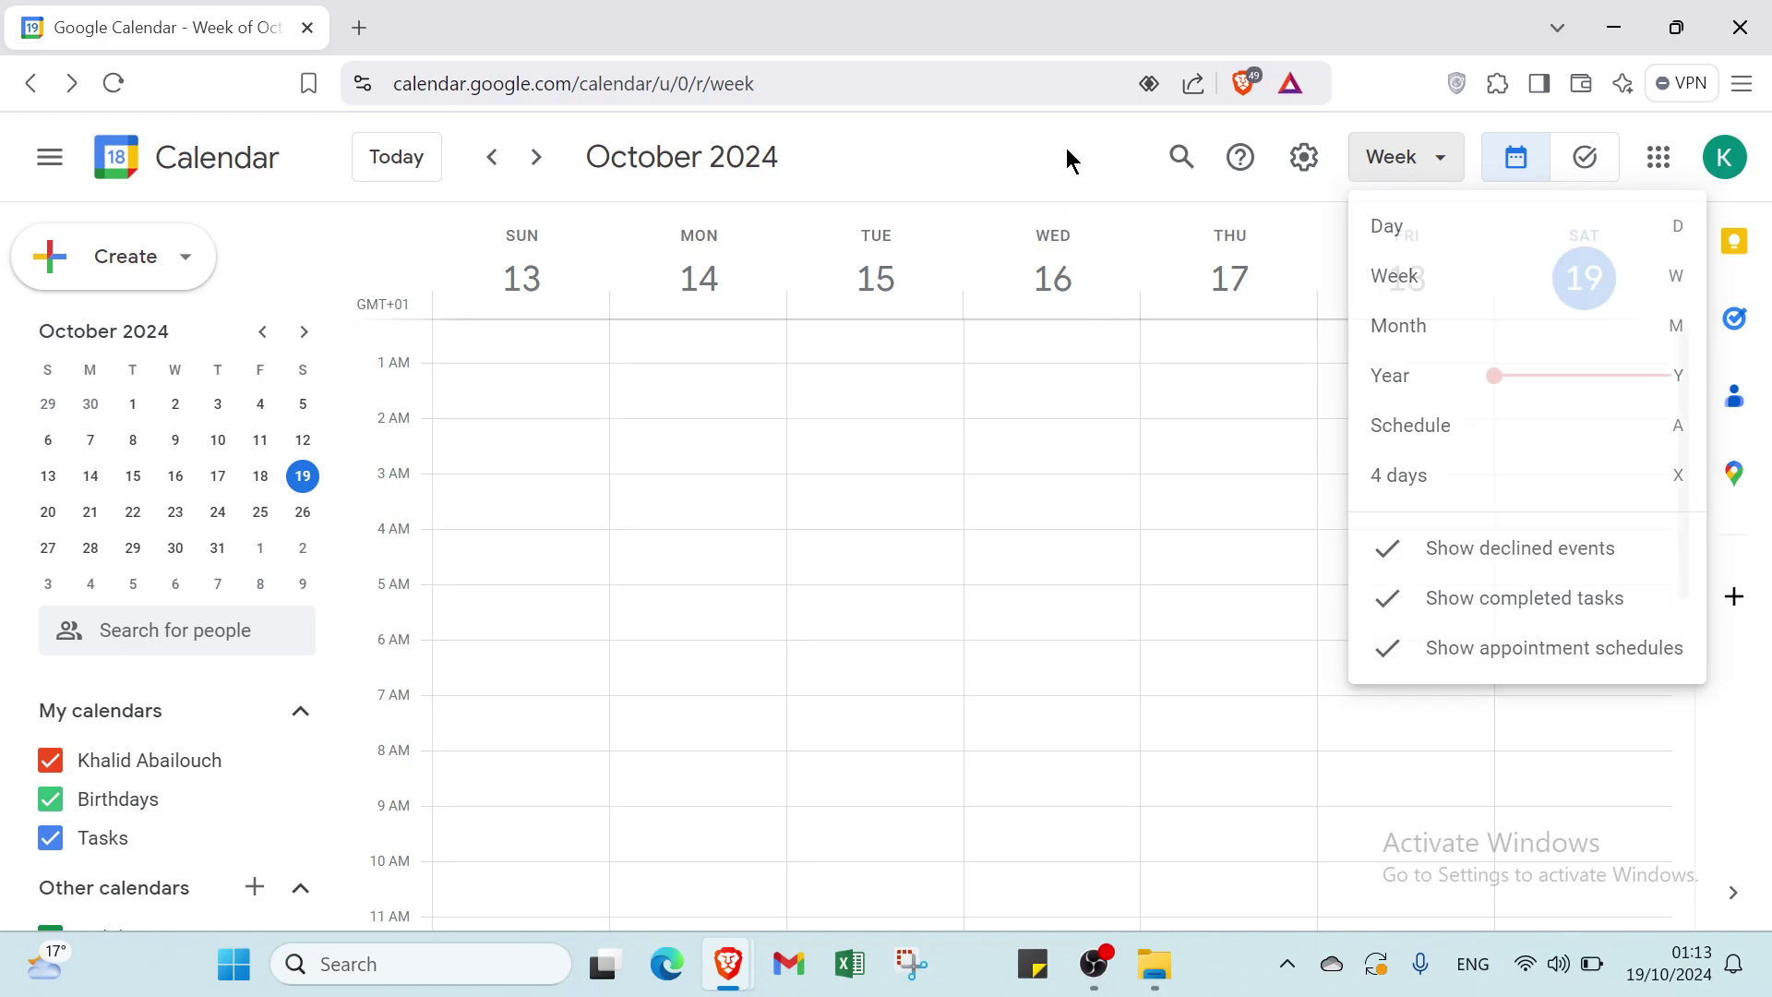
pyautogui.click(1585, 164)
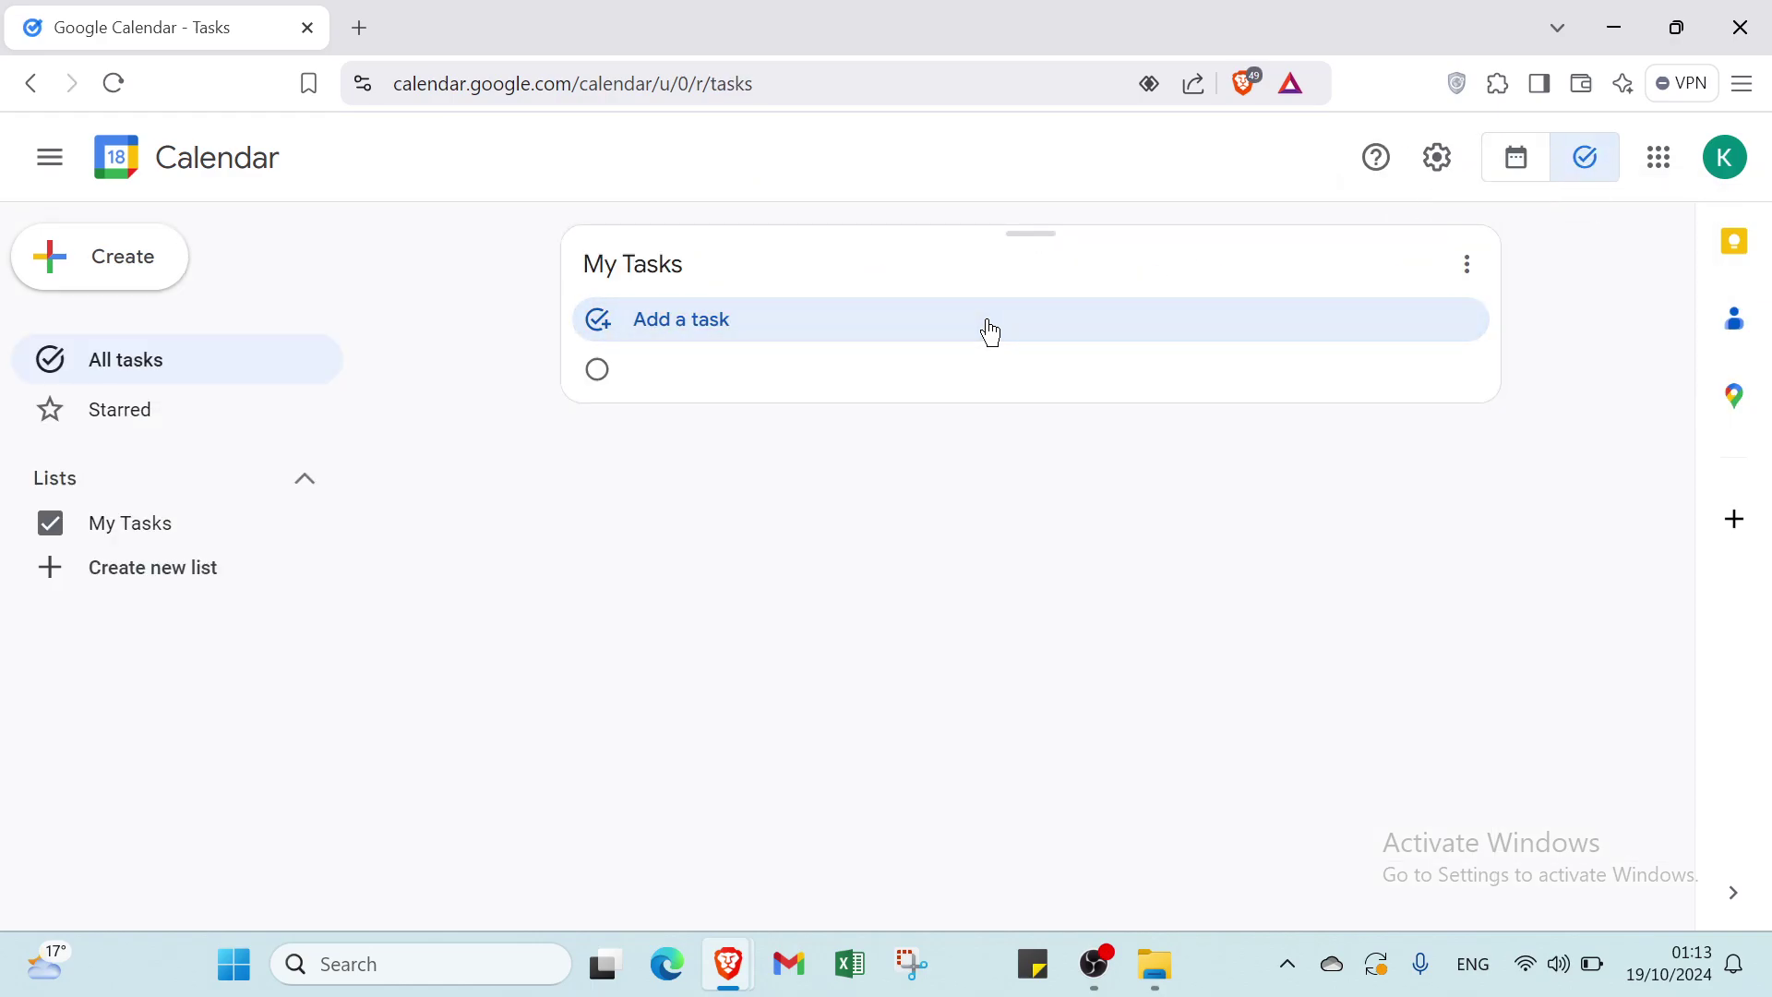
pyautogui.click(992, 332)
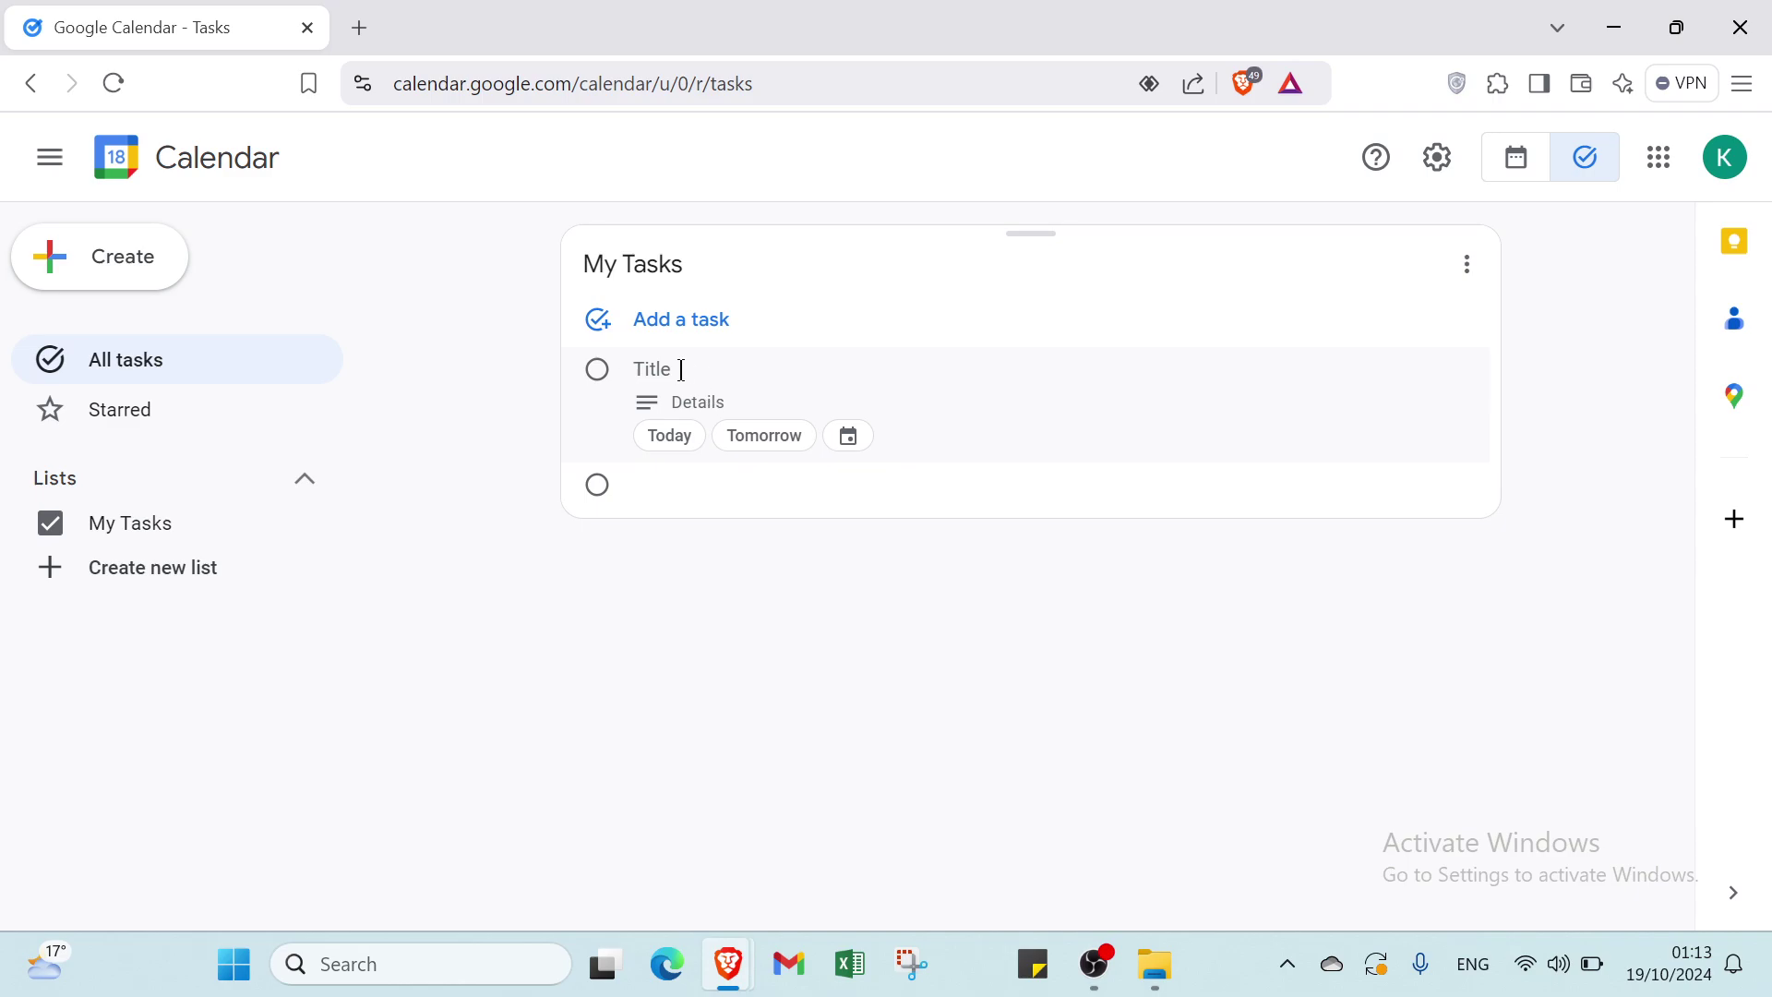
pyautogui.click(655, 403)
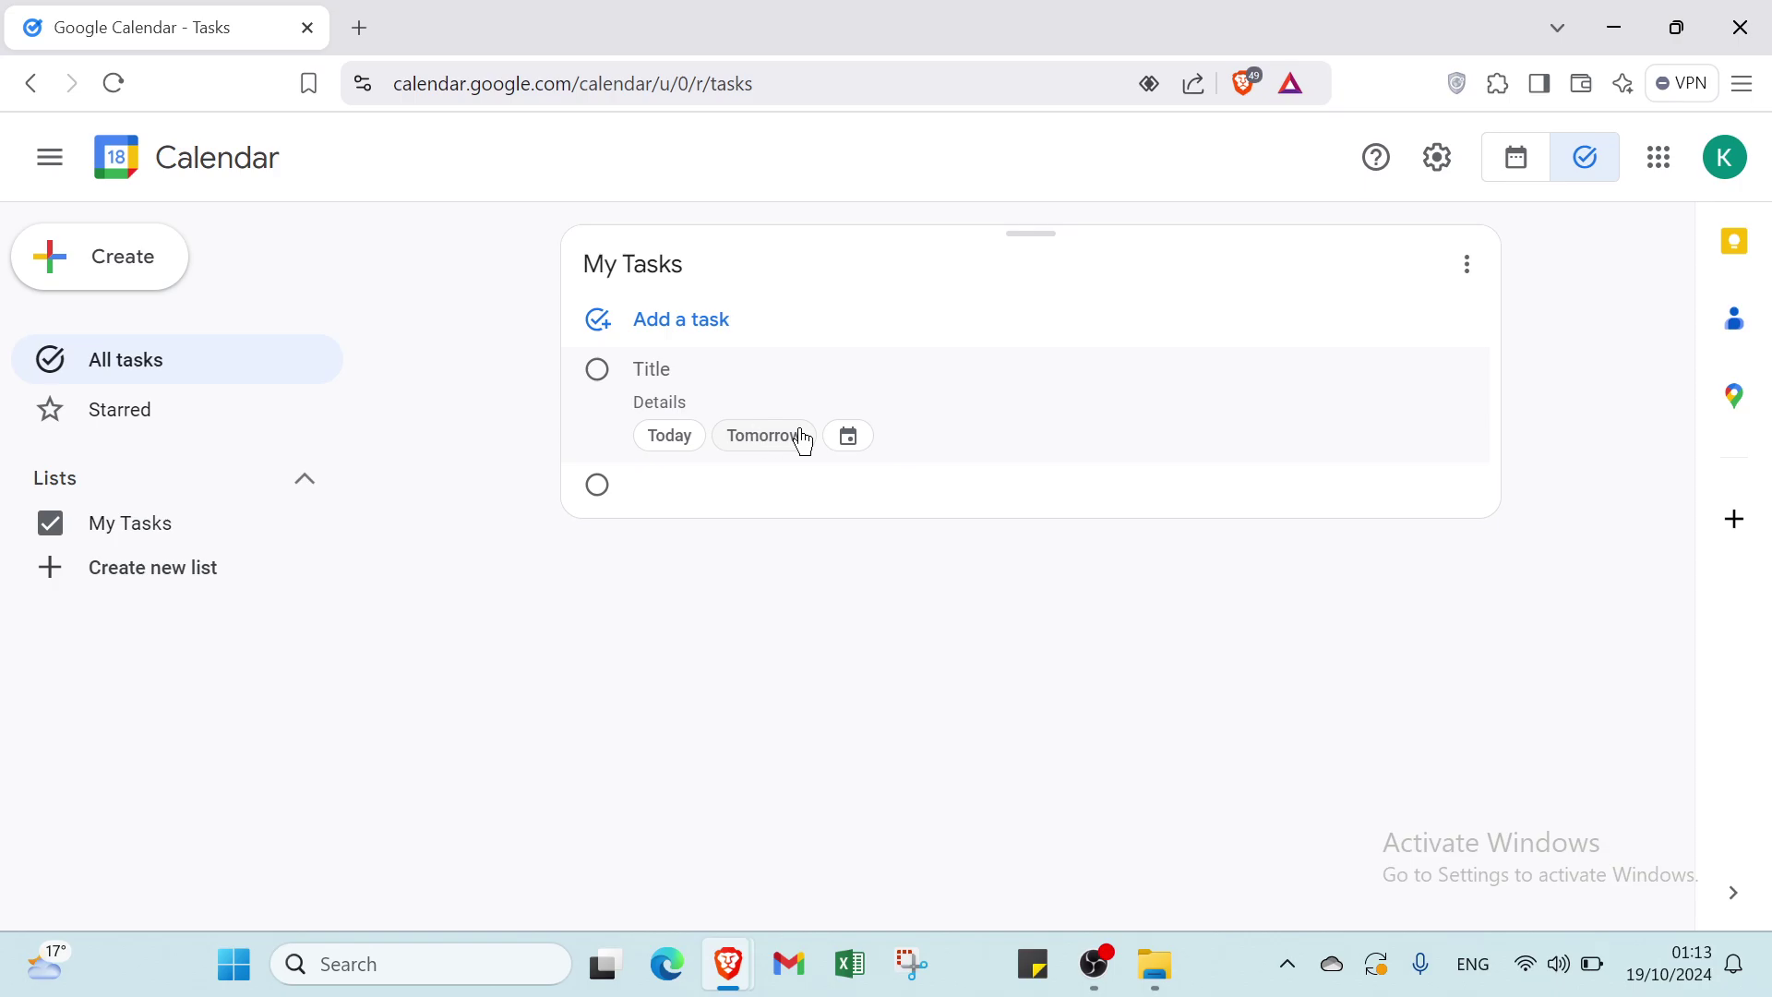
pyautogui.click(851, 437)
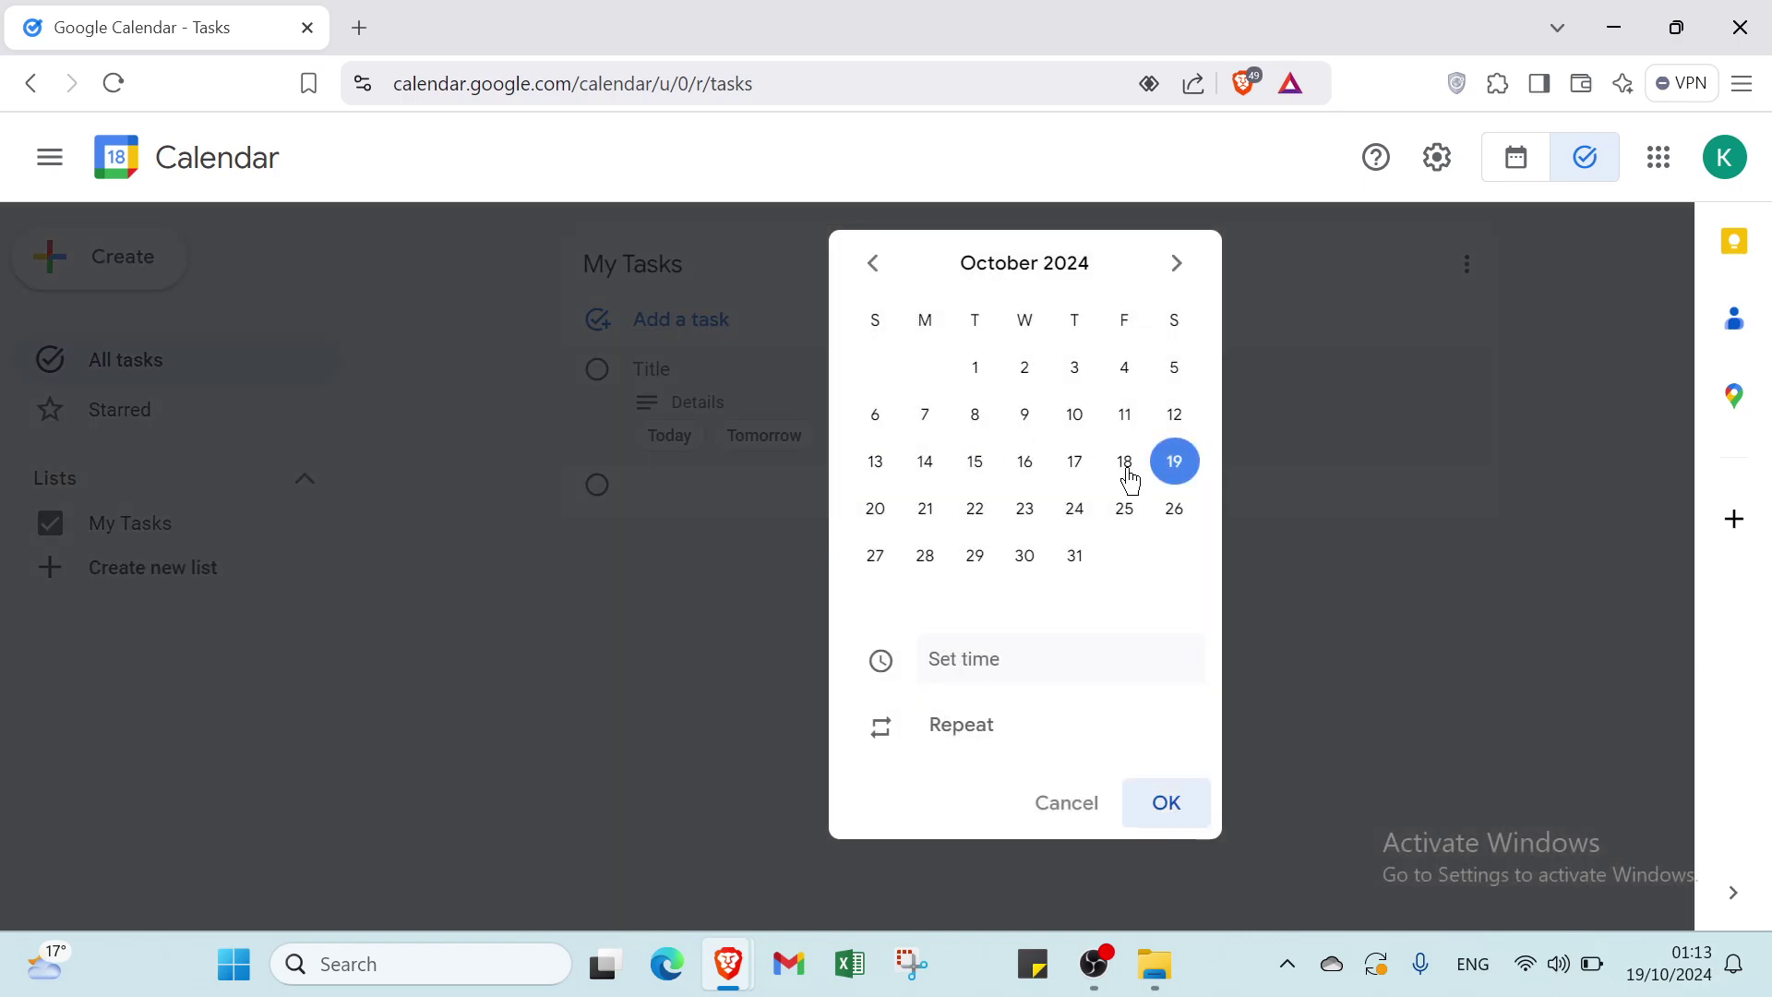
pyautogui.click(1087, 660)
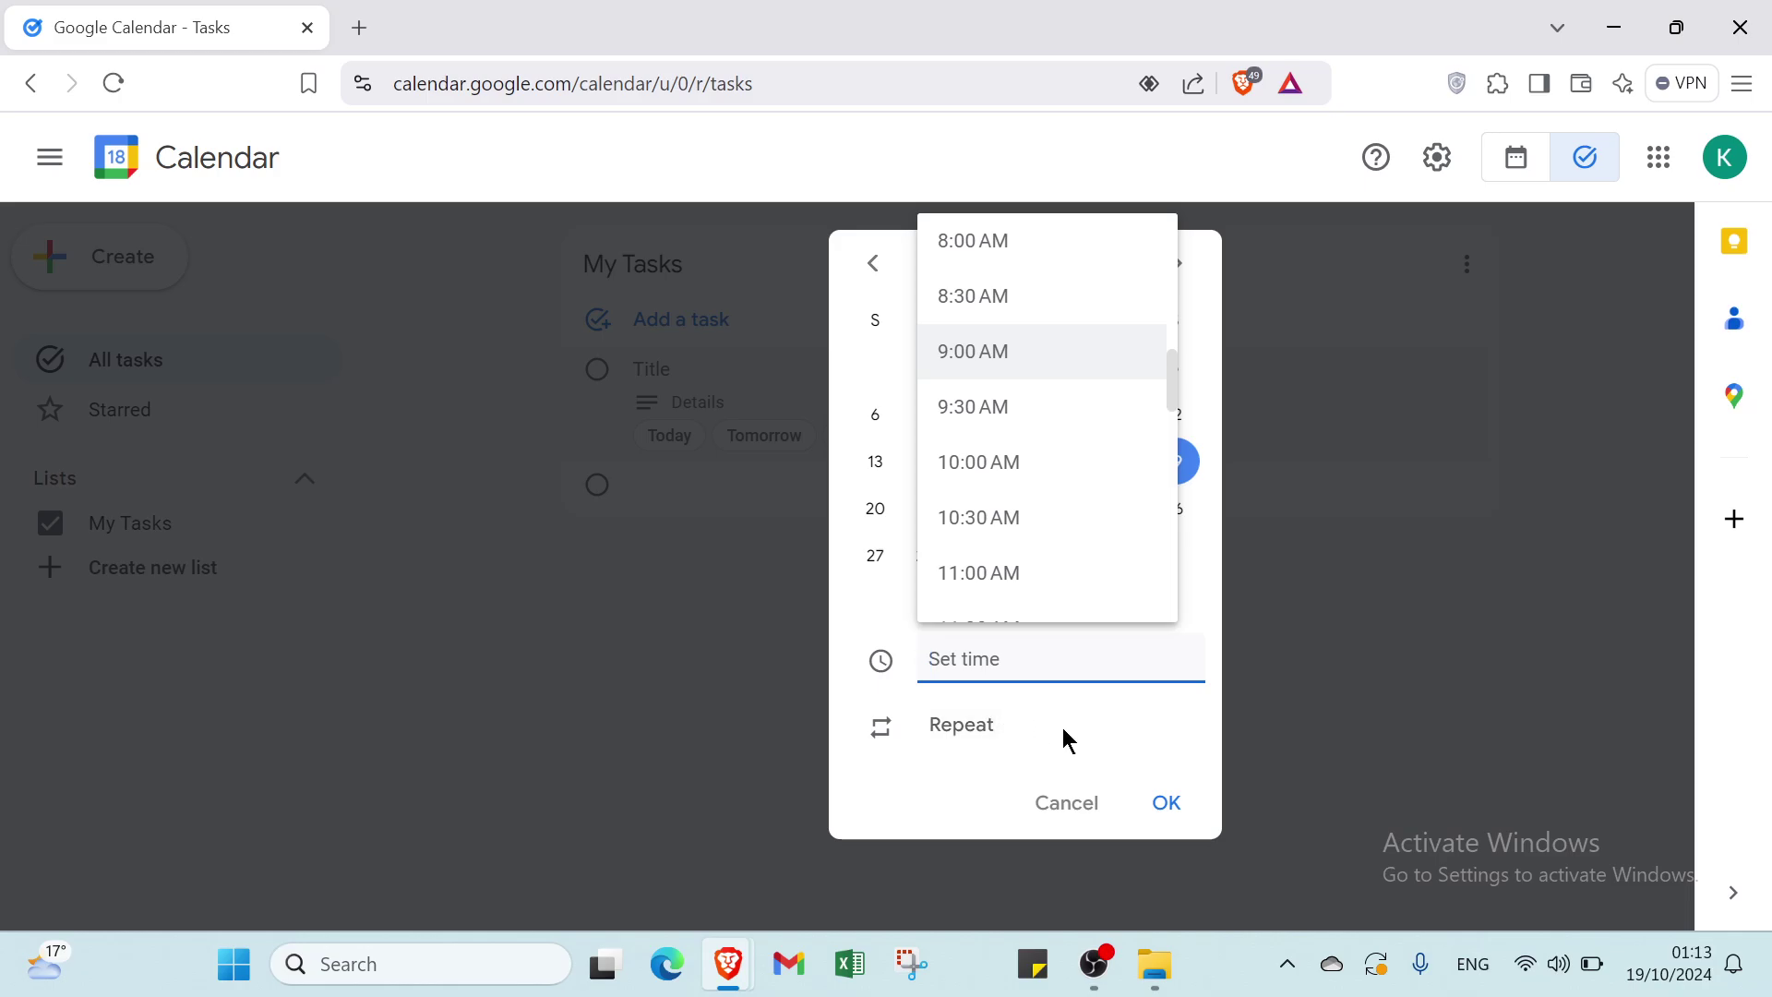
pyautogui.click(1006, 741)
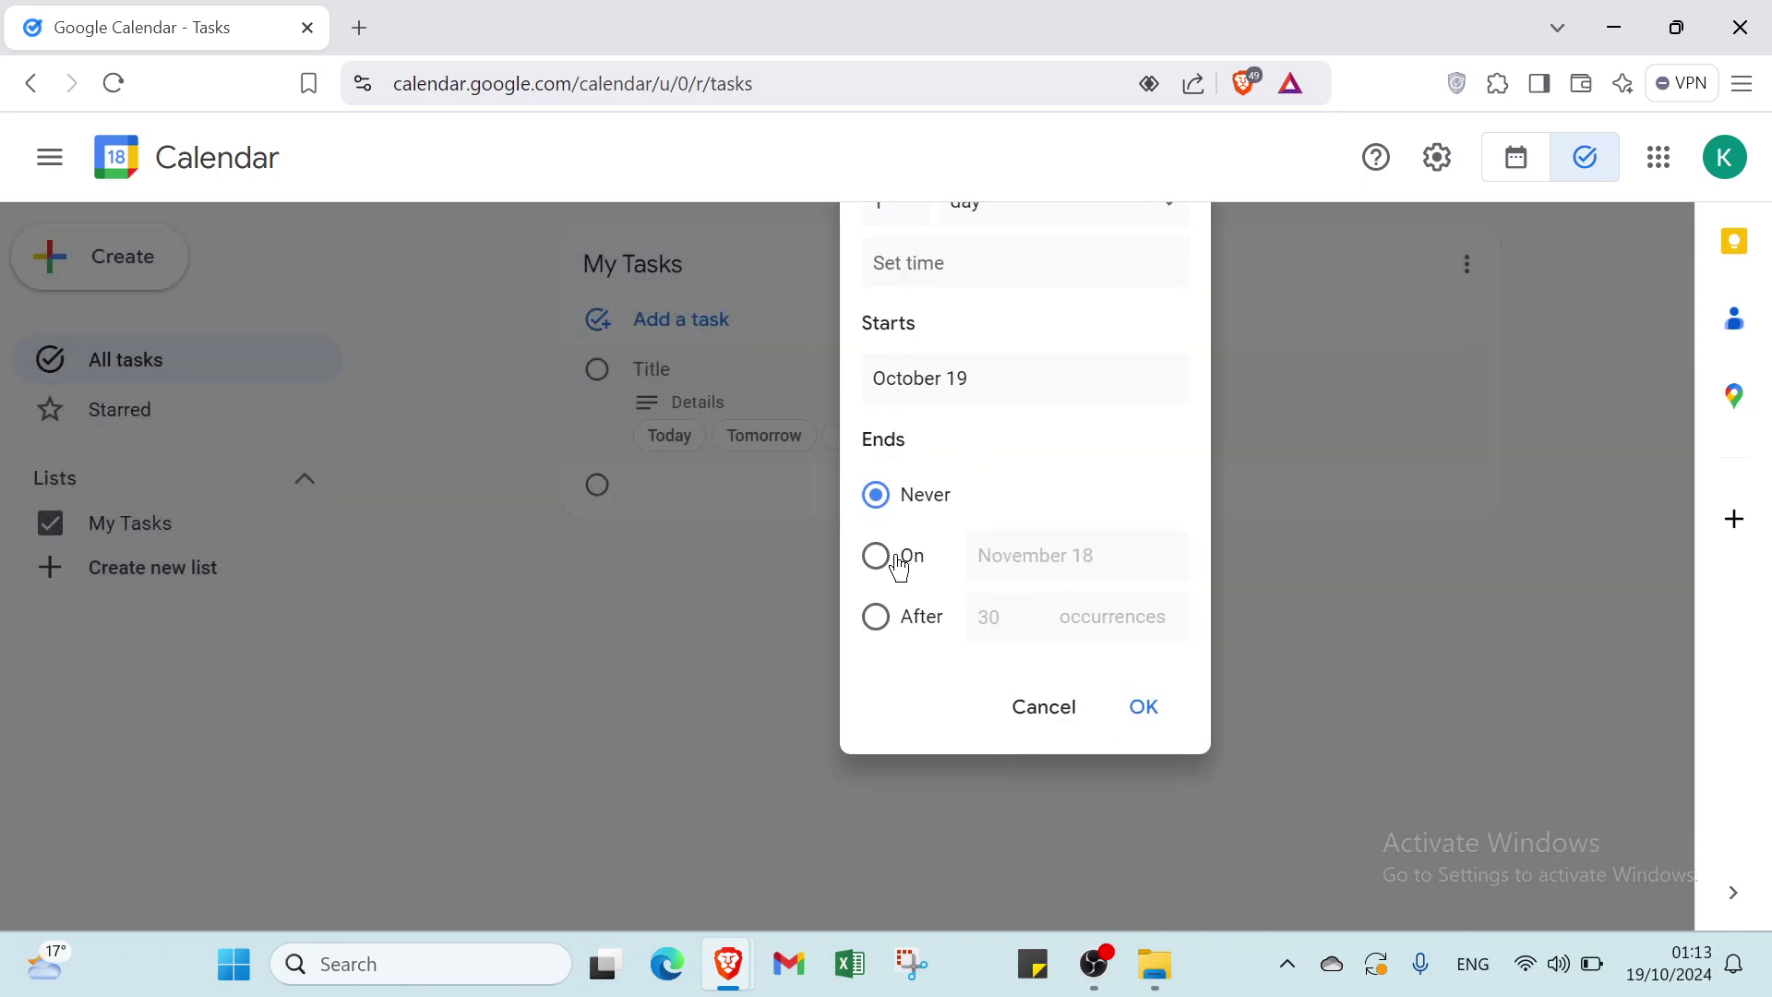
pyautogui.click(1145, 708)
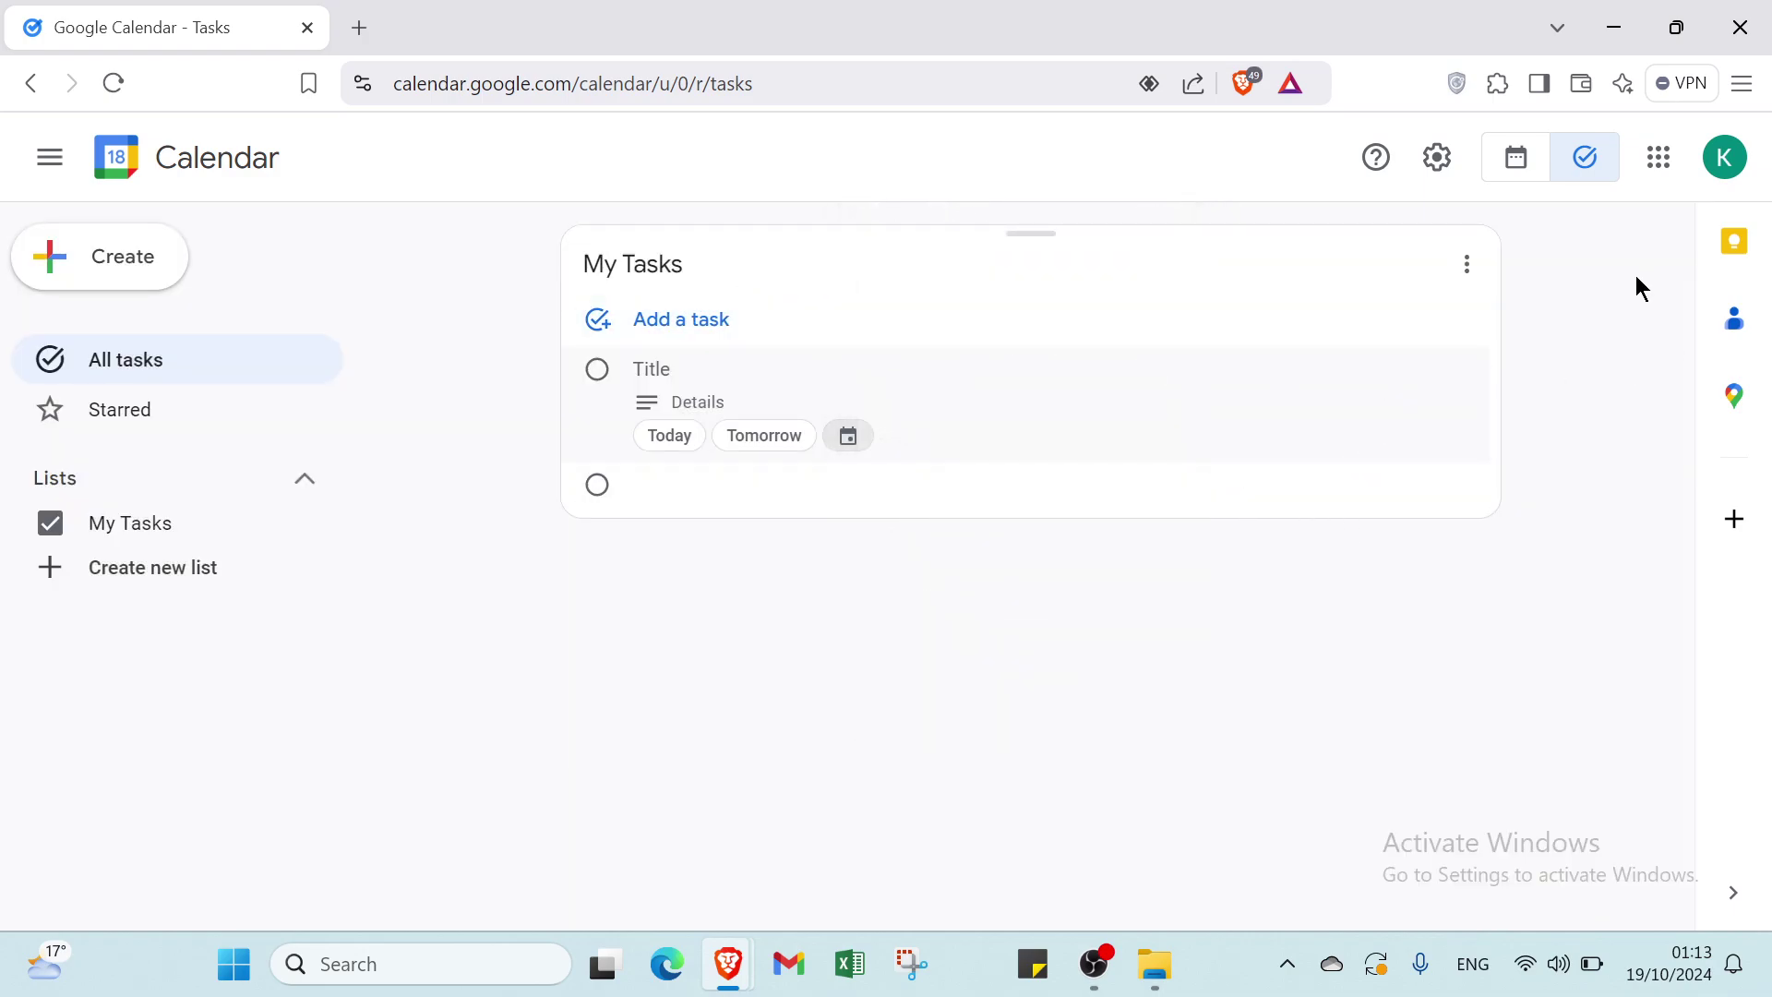
pyautogui.click(1518, 180)
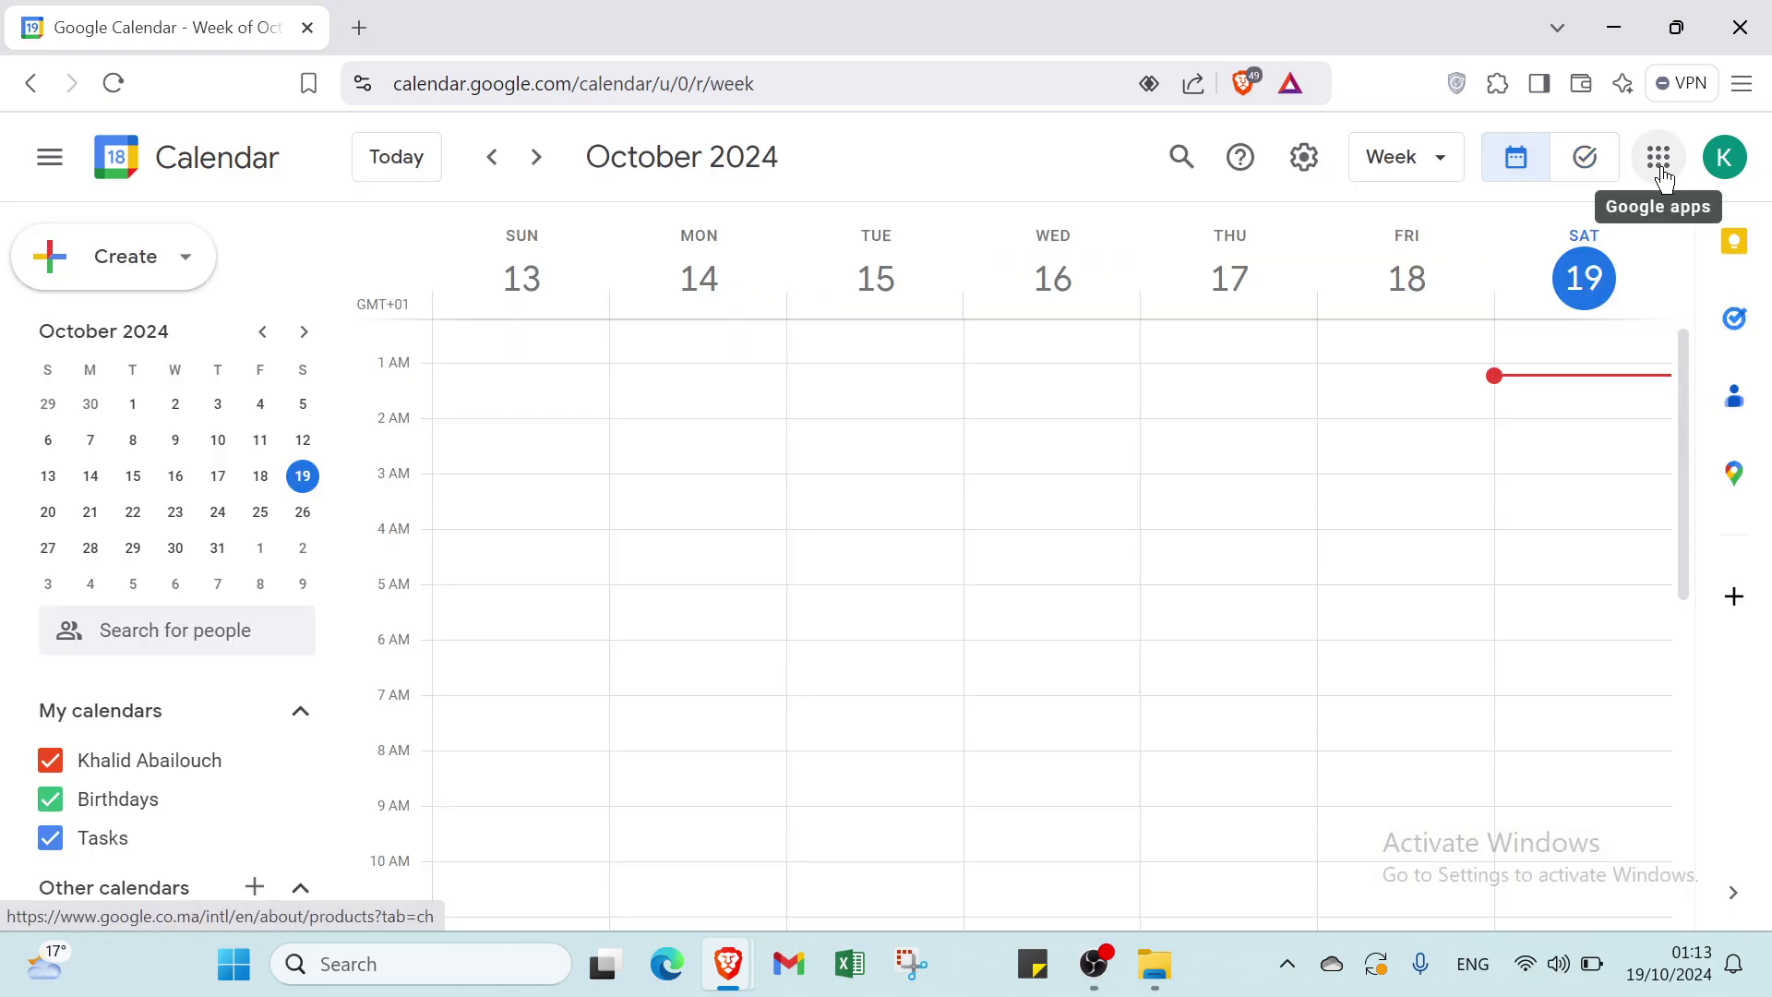
# - Browse the Google apps list and the Keep notes panel, then close both
pyautogui.click(1660, 159)
pyautogui.scroll(-3, 1606, 384)
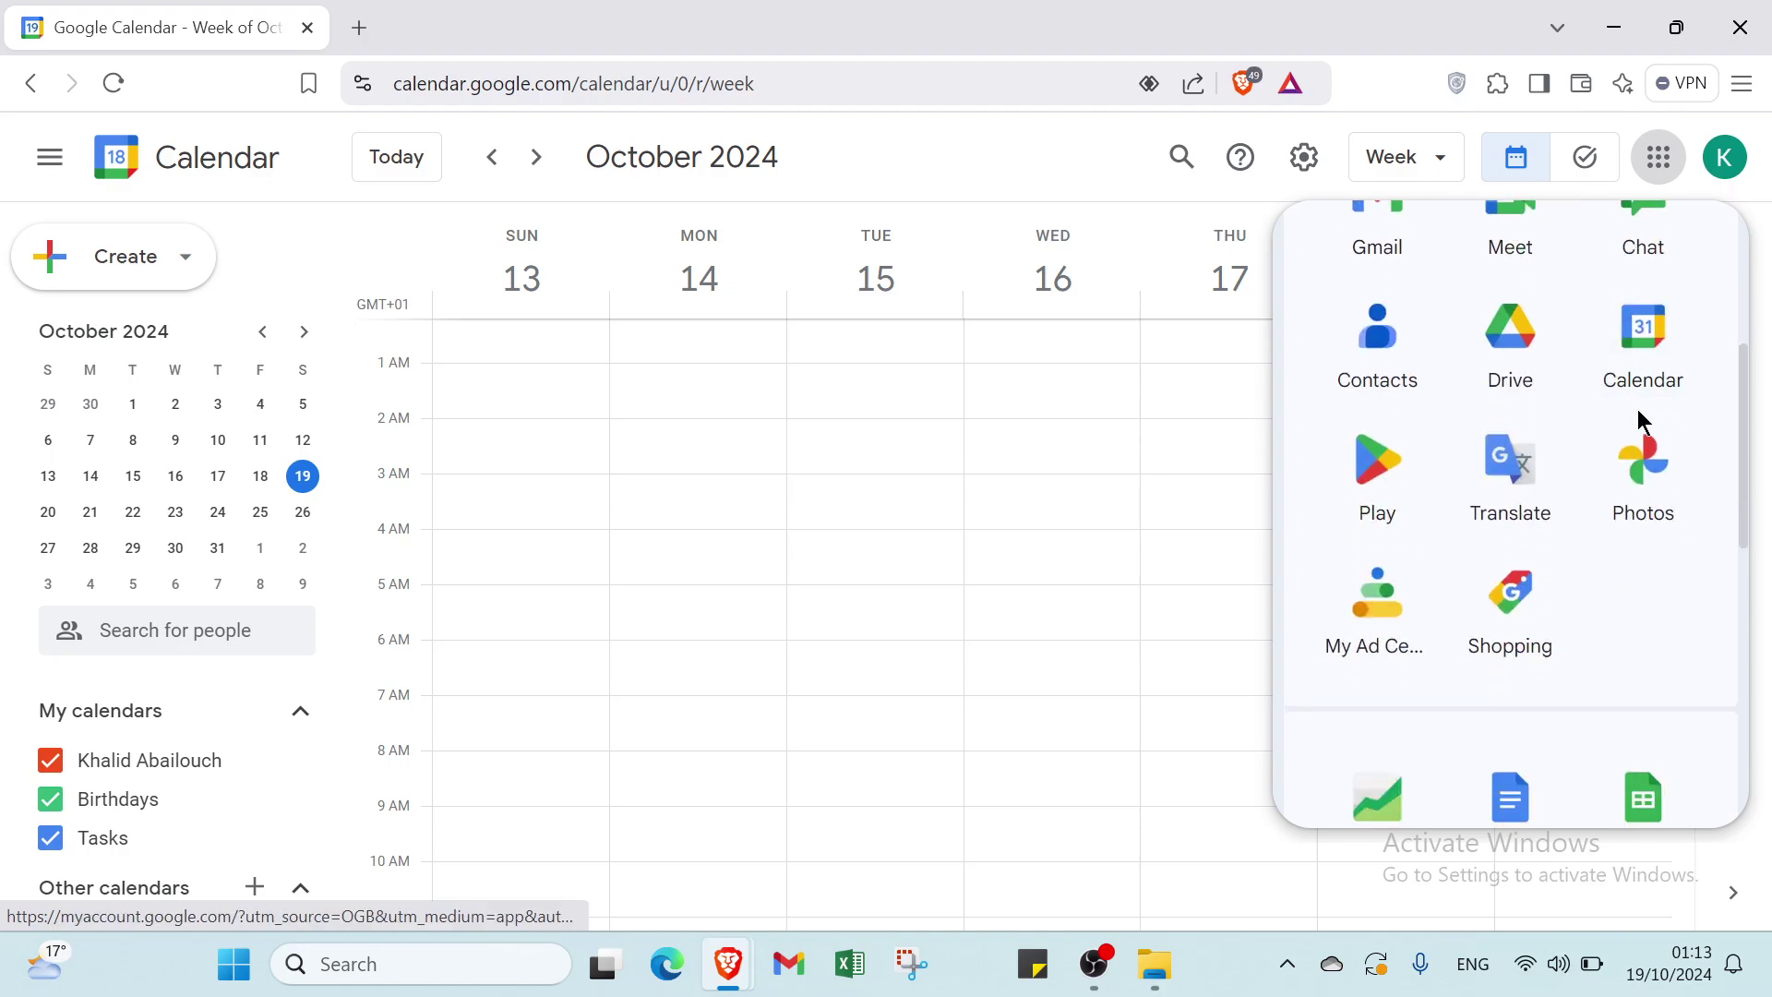
pyautogui.scroll(3, 1648, 388)
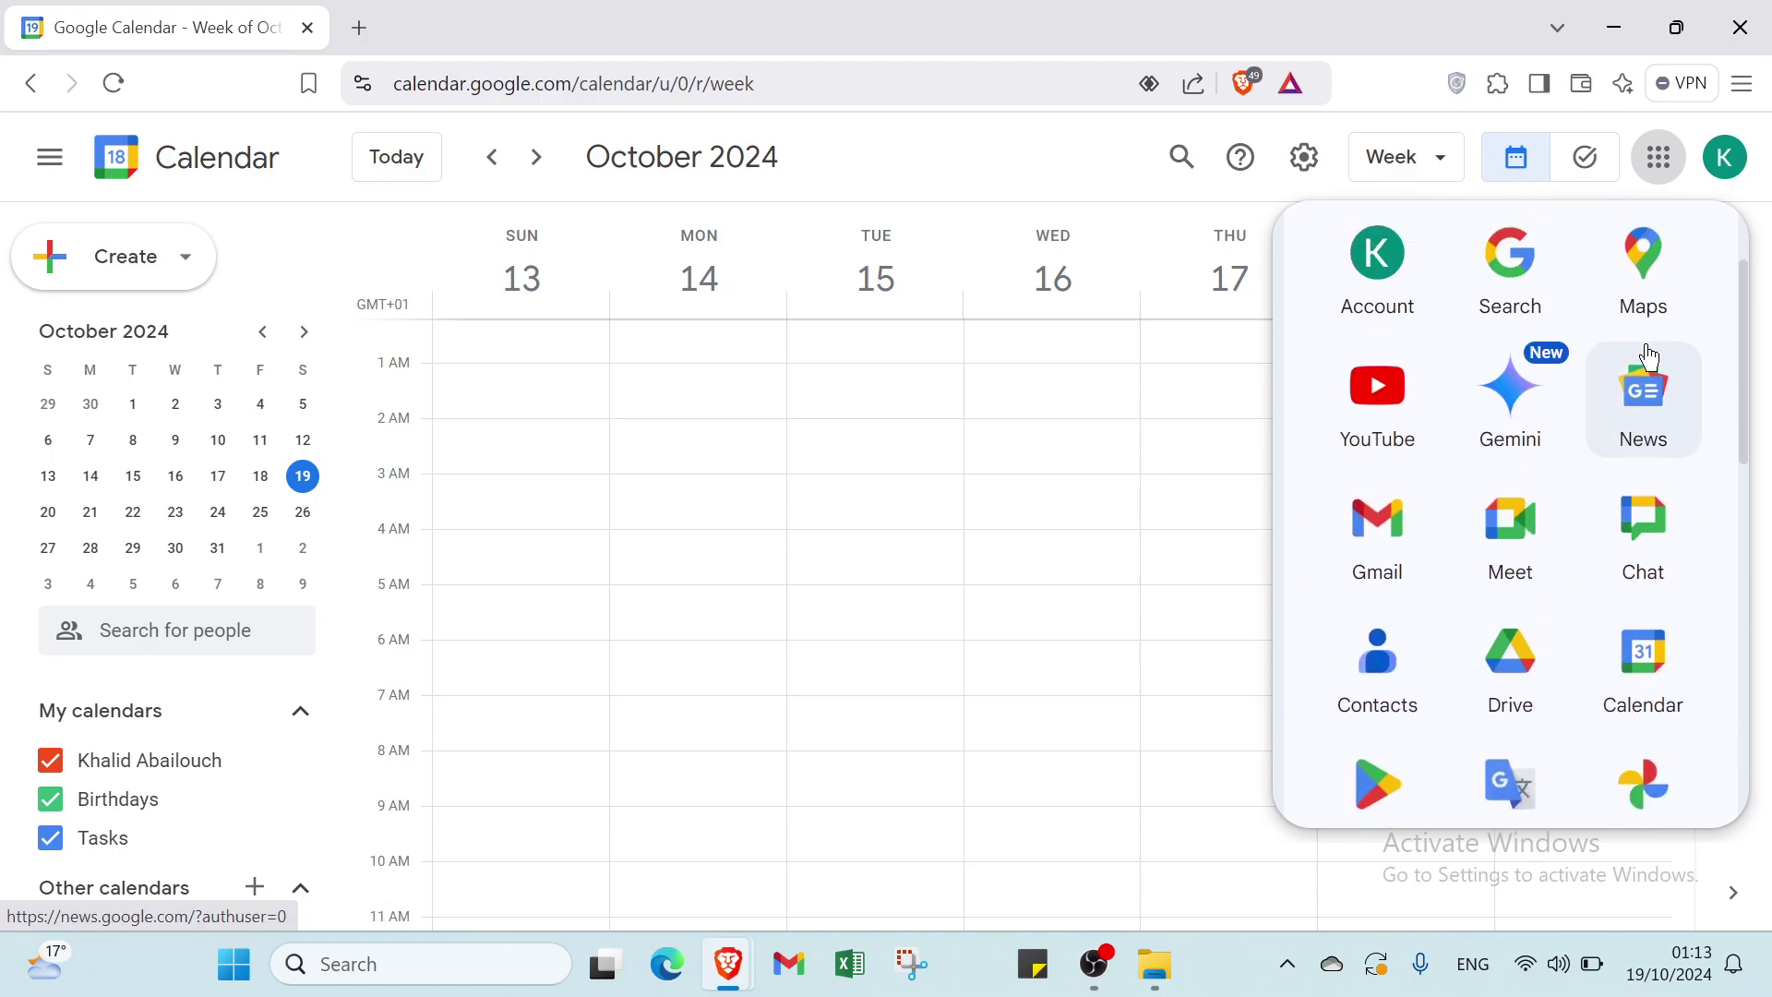
pyautogui.click(1661, 159)
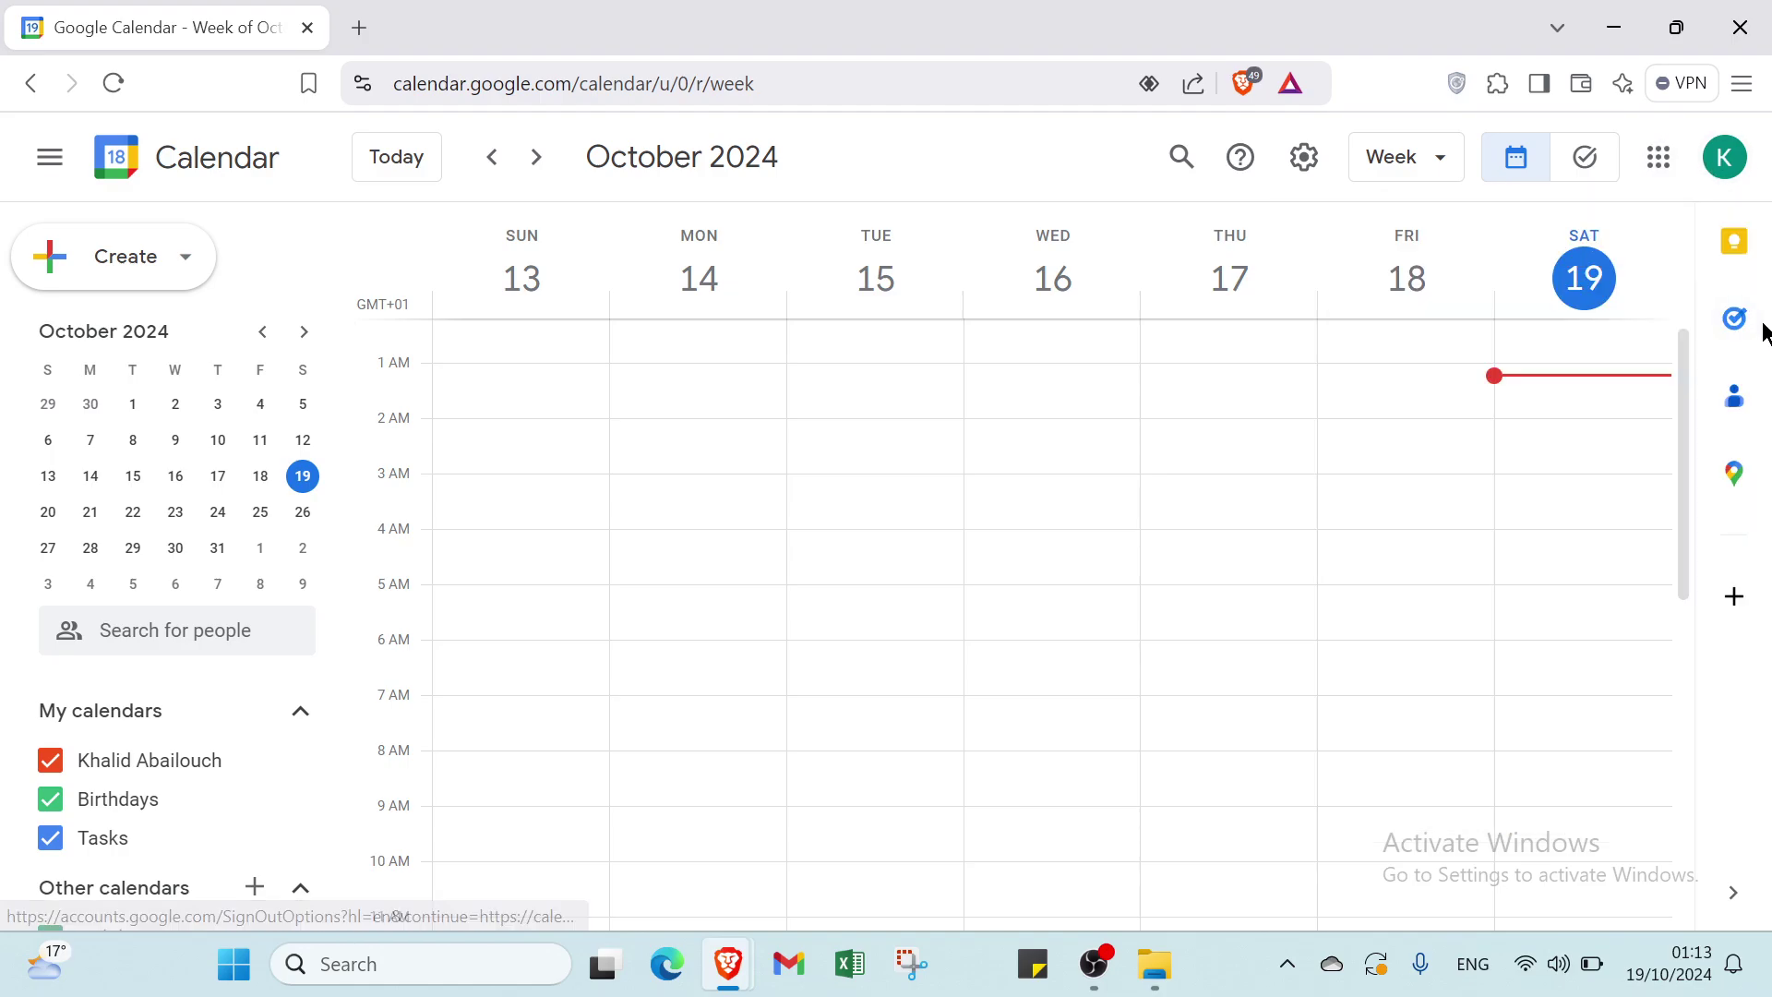
pyautogui.click(1738, 244)
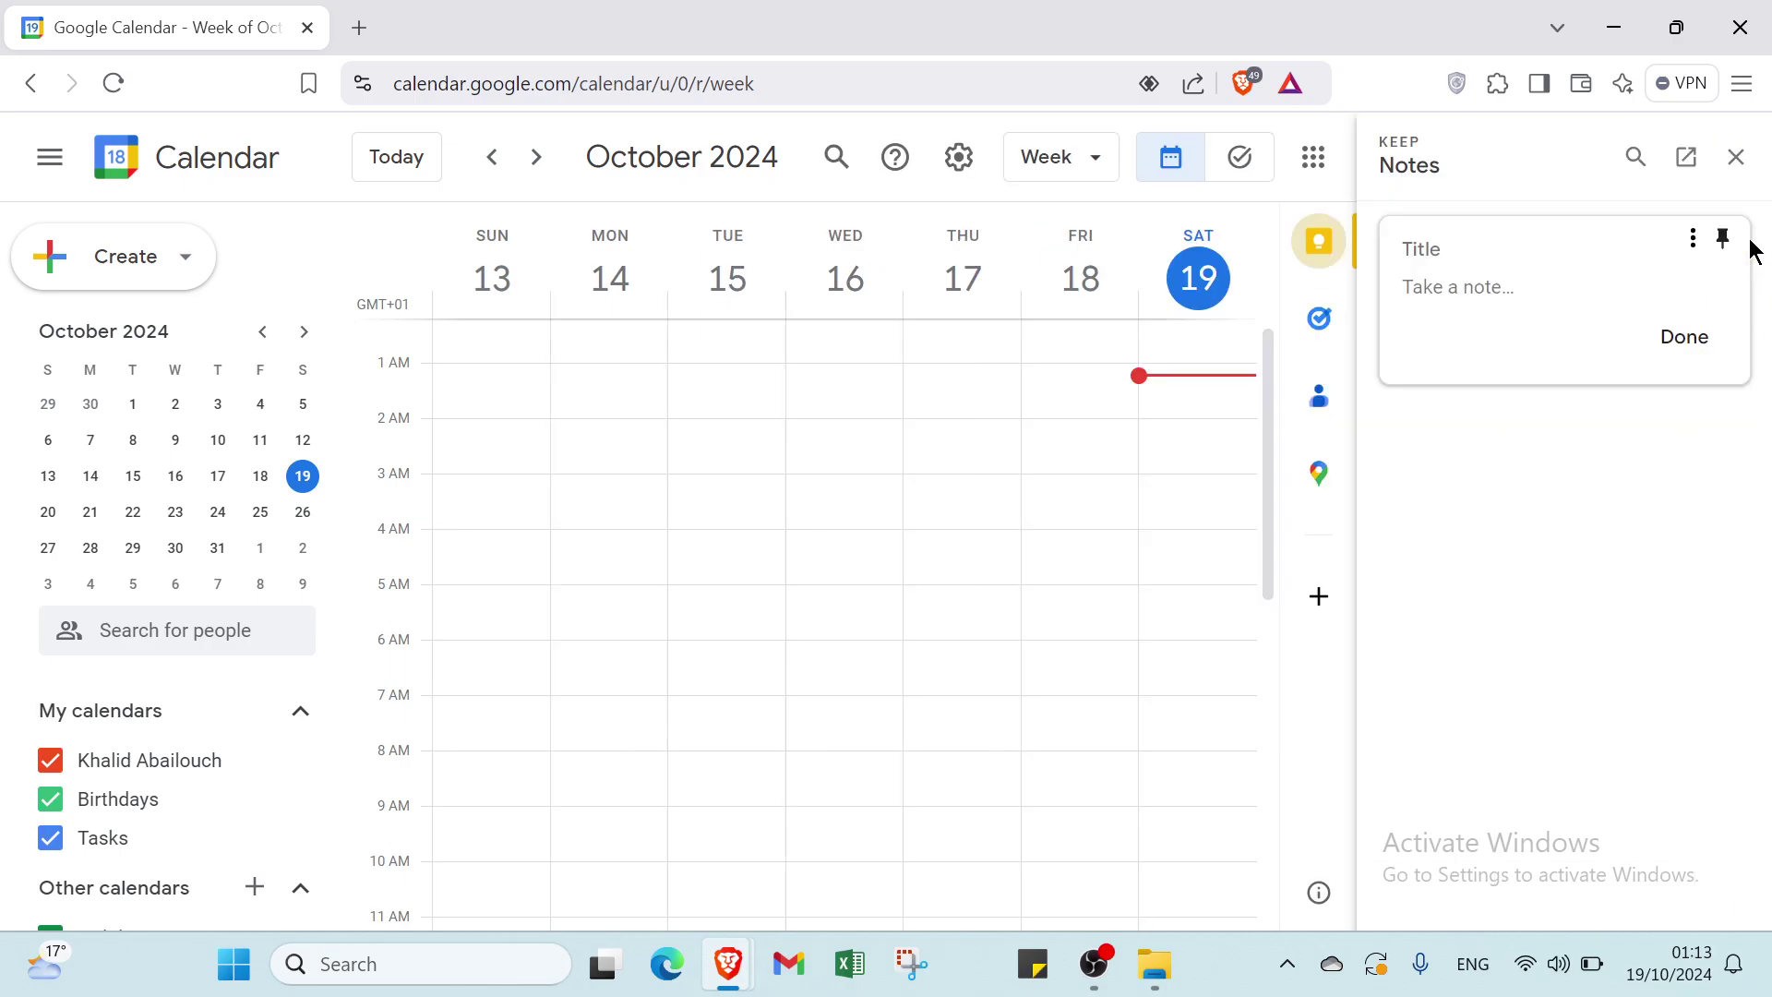
pyautogui.click(1493, 284)
pyautogui.click(1734, 158)
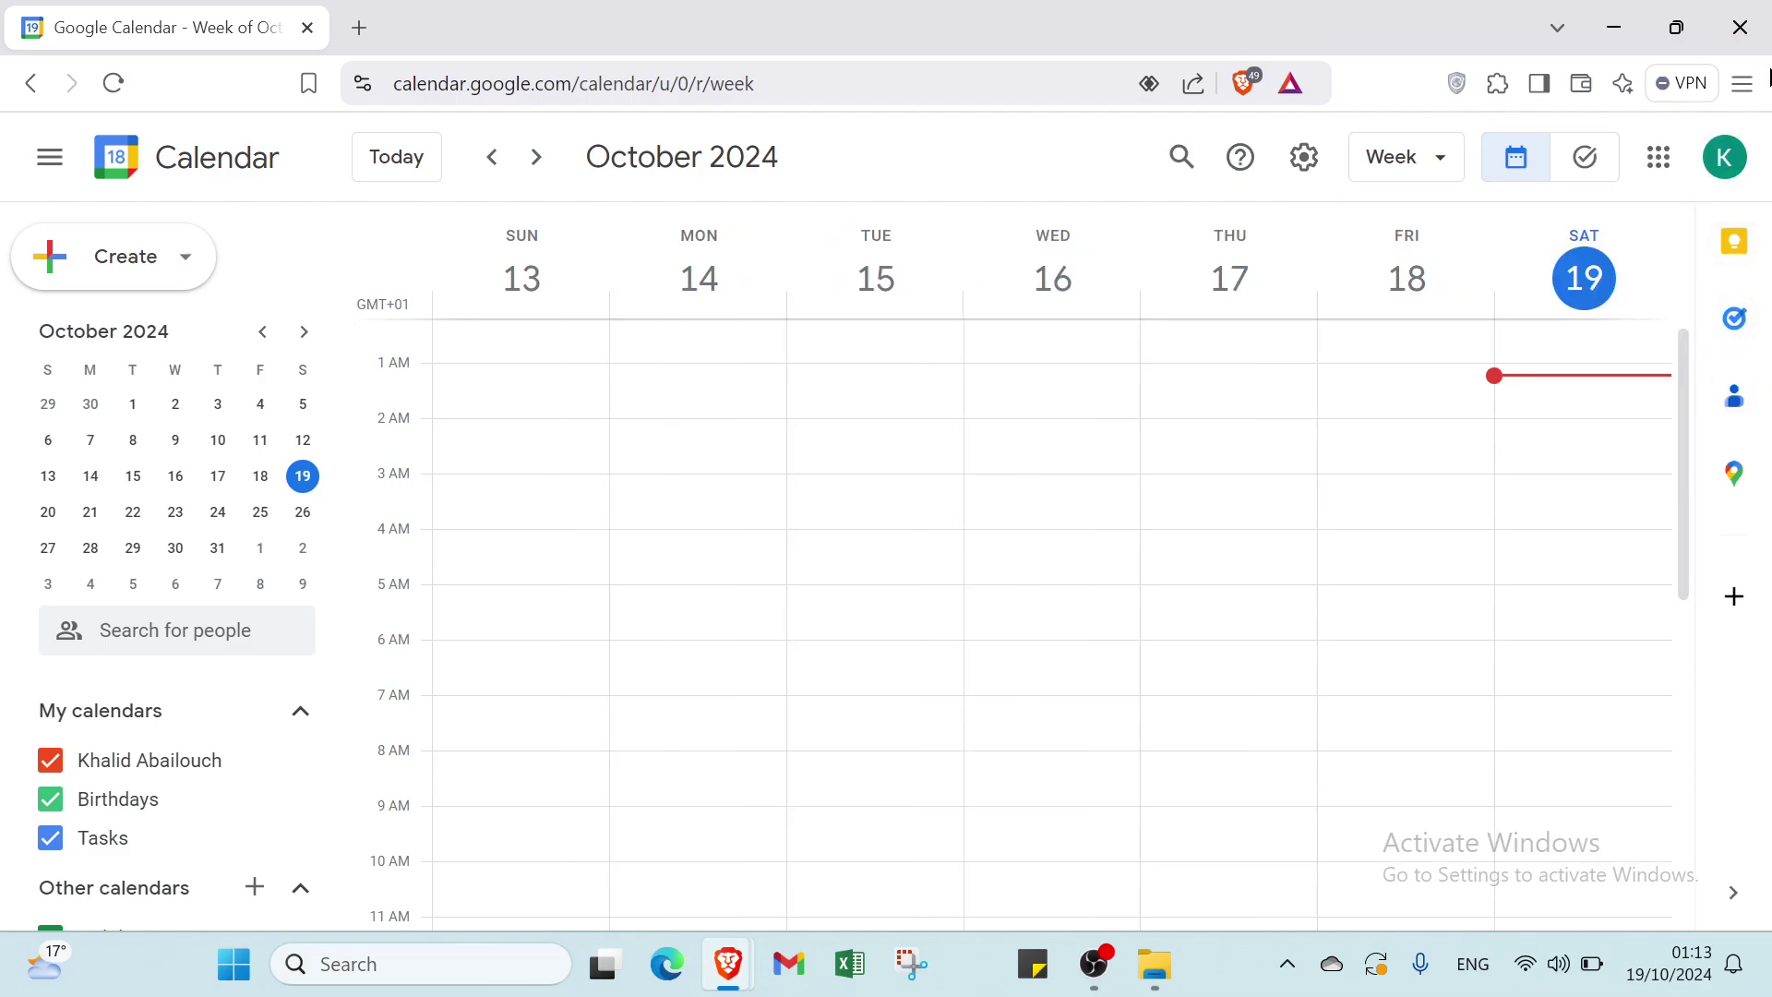
# - Open the Tasks panel and start a new untitled task without setting a date
pyautogui.click(1734, 318)
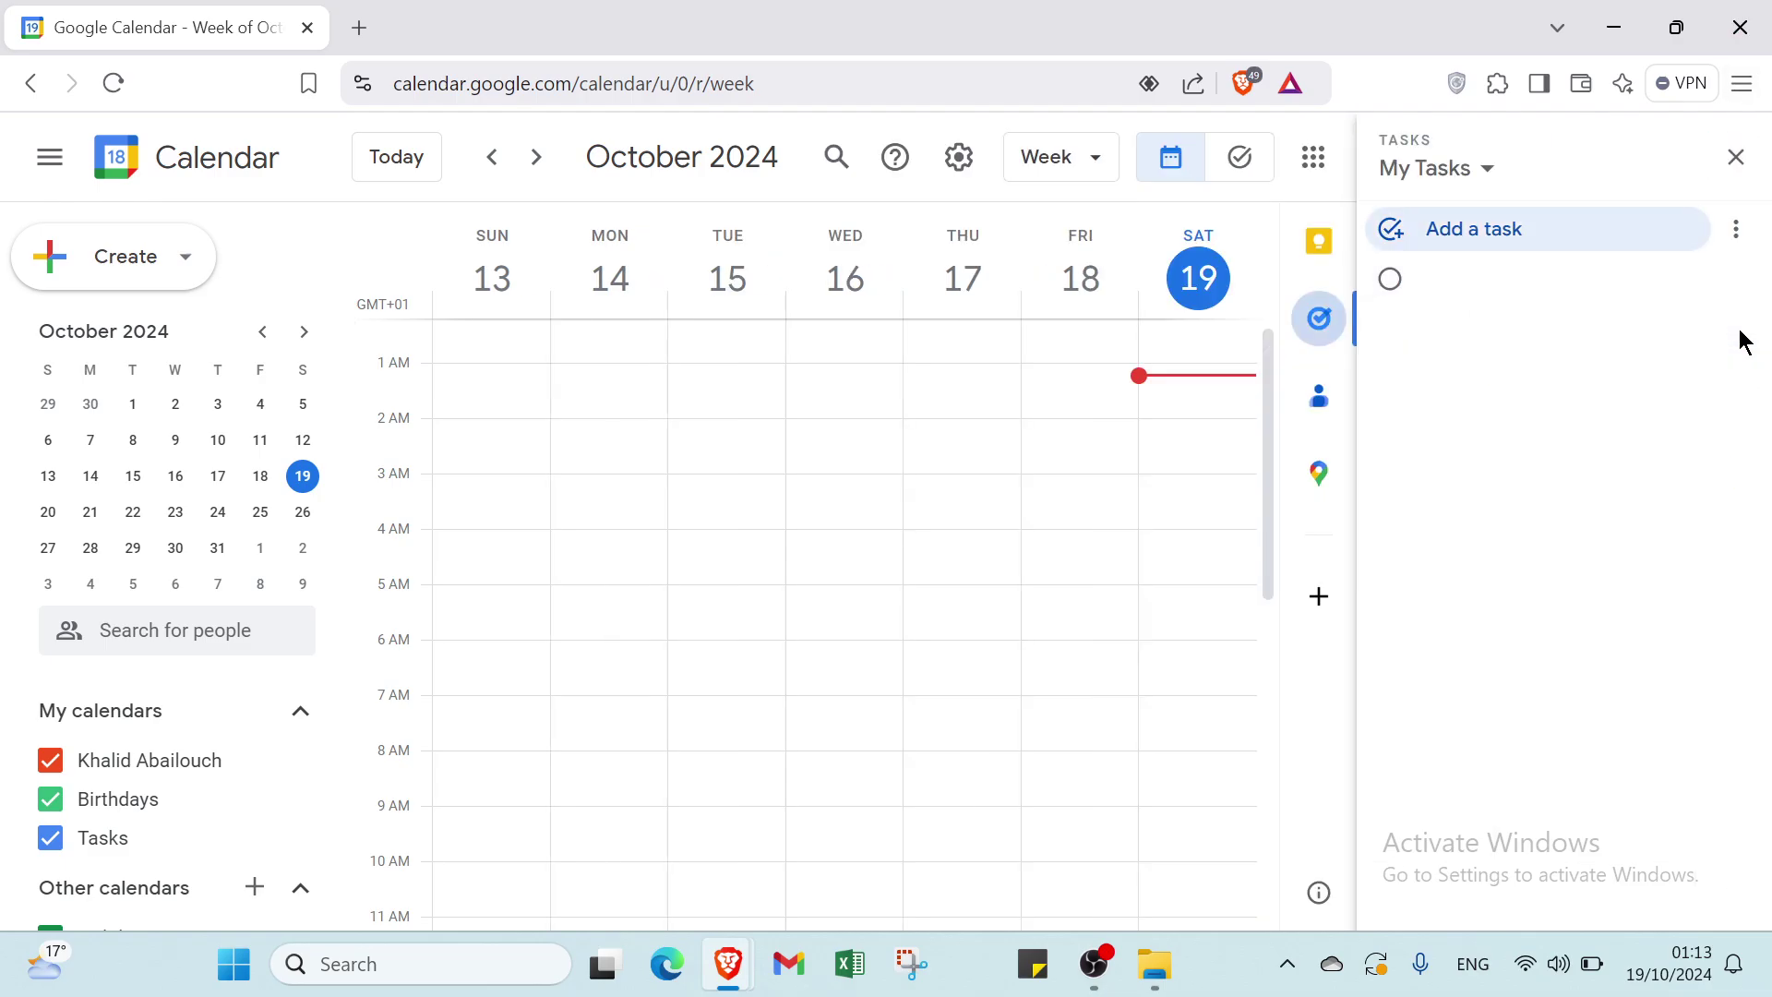
pyautogui.click(1574, 246)
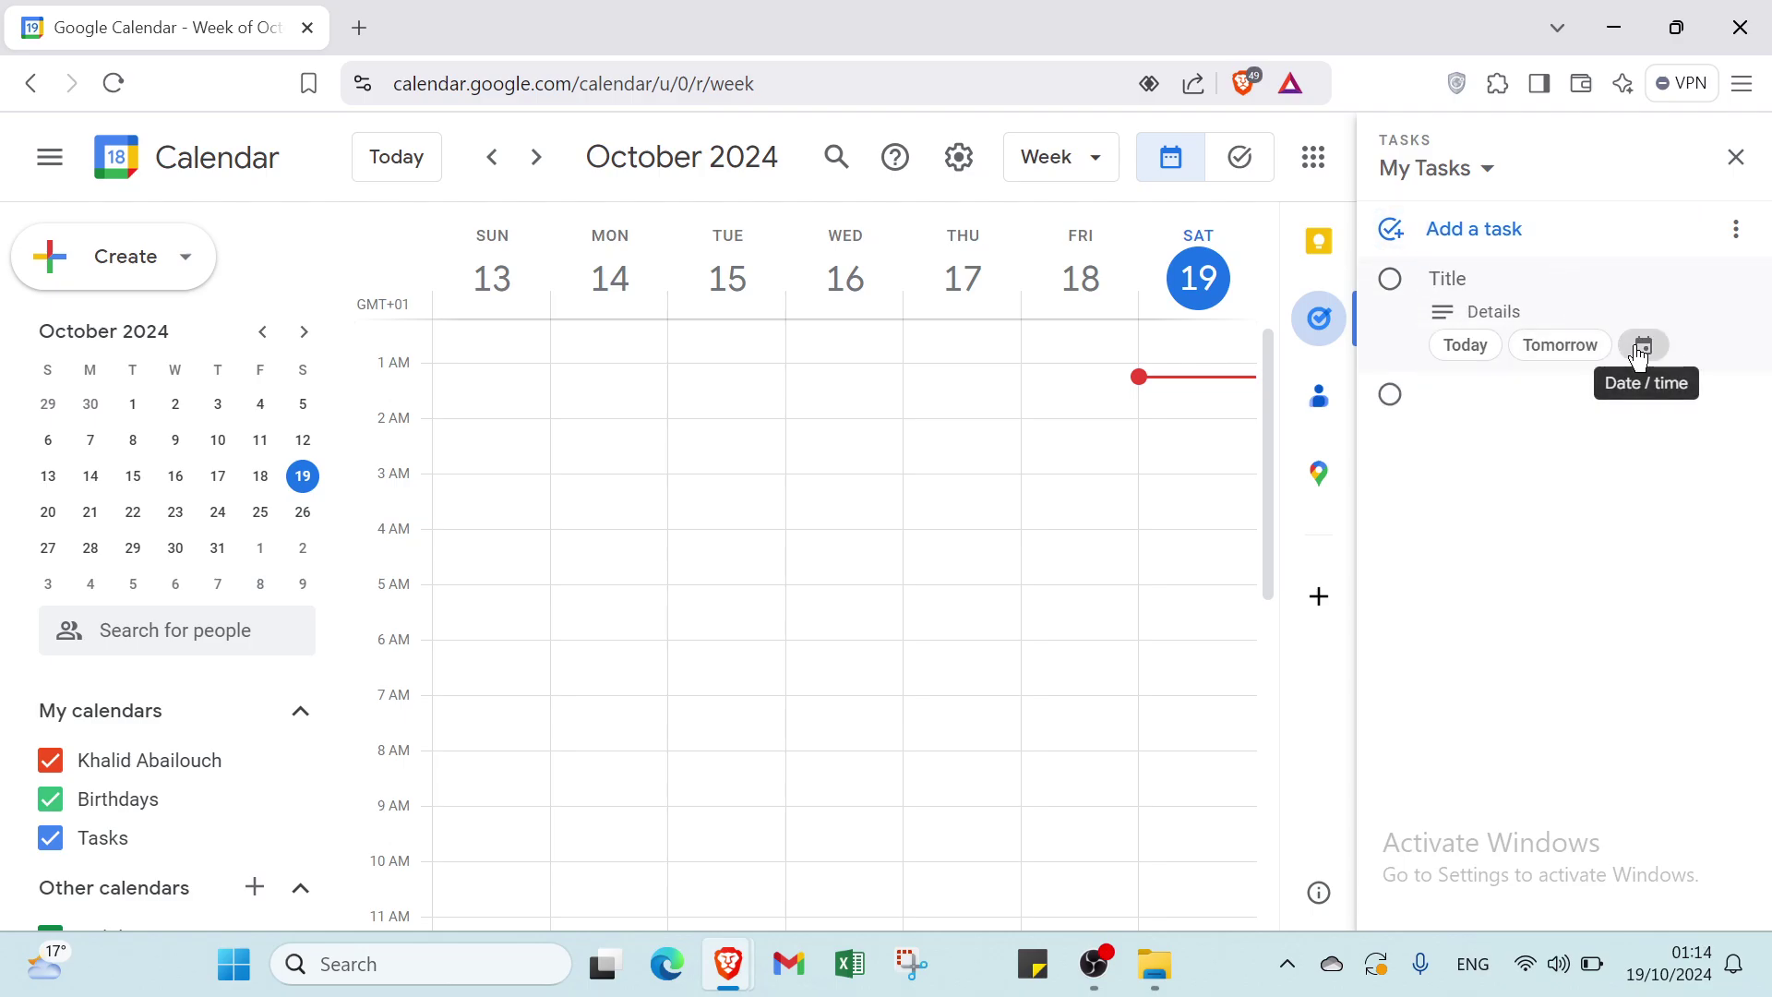
pyautogui.click(1641, 348)
pyautogui.click(1727, 185)
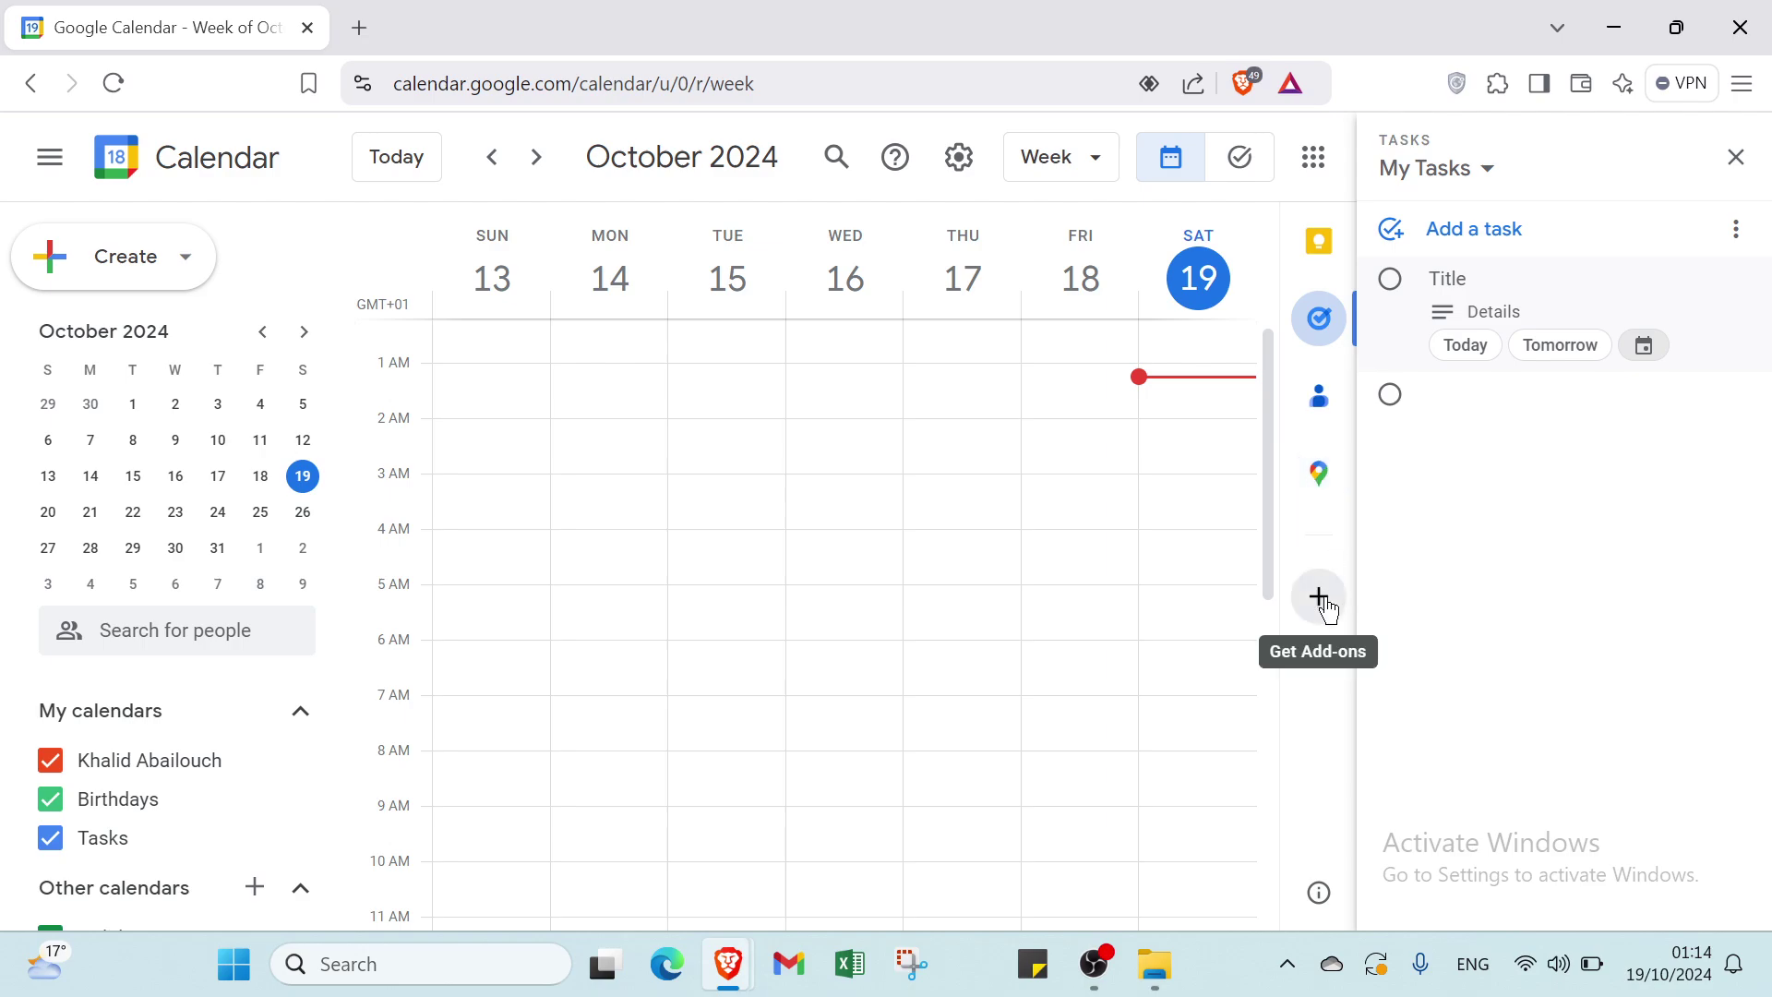
# - Discard the empty task and draft an untitled Sunday October 13, 1:30–2:30am event with date details expanded
pyautogui.click(1289, 738)
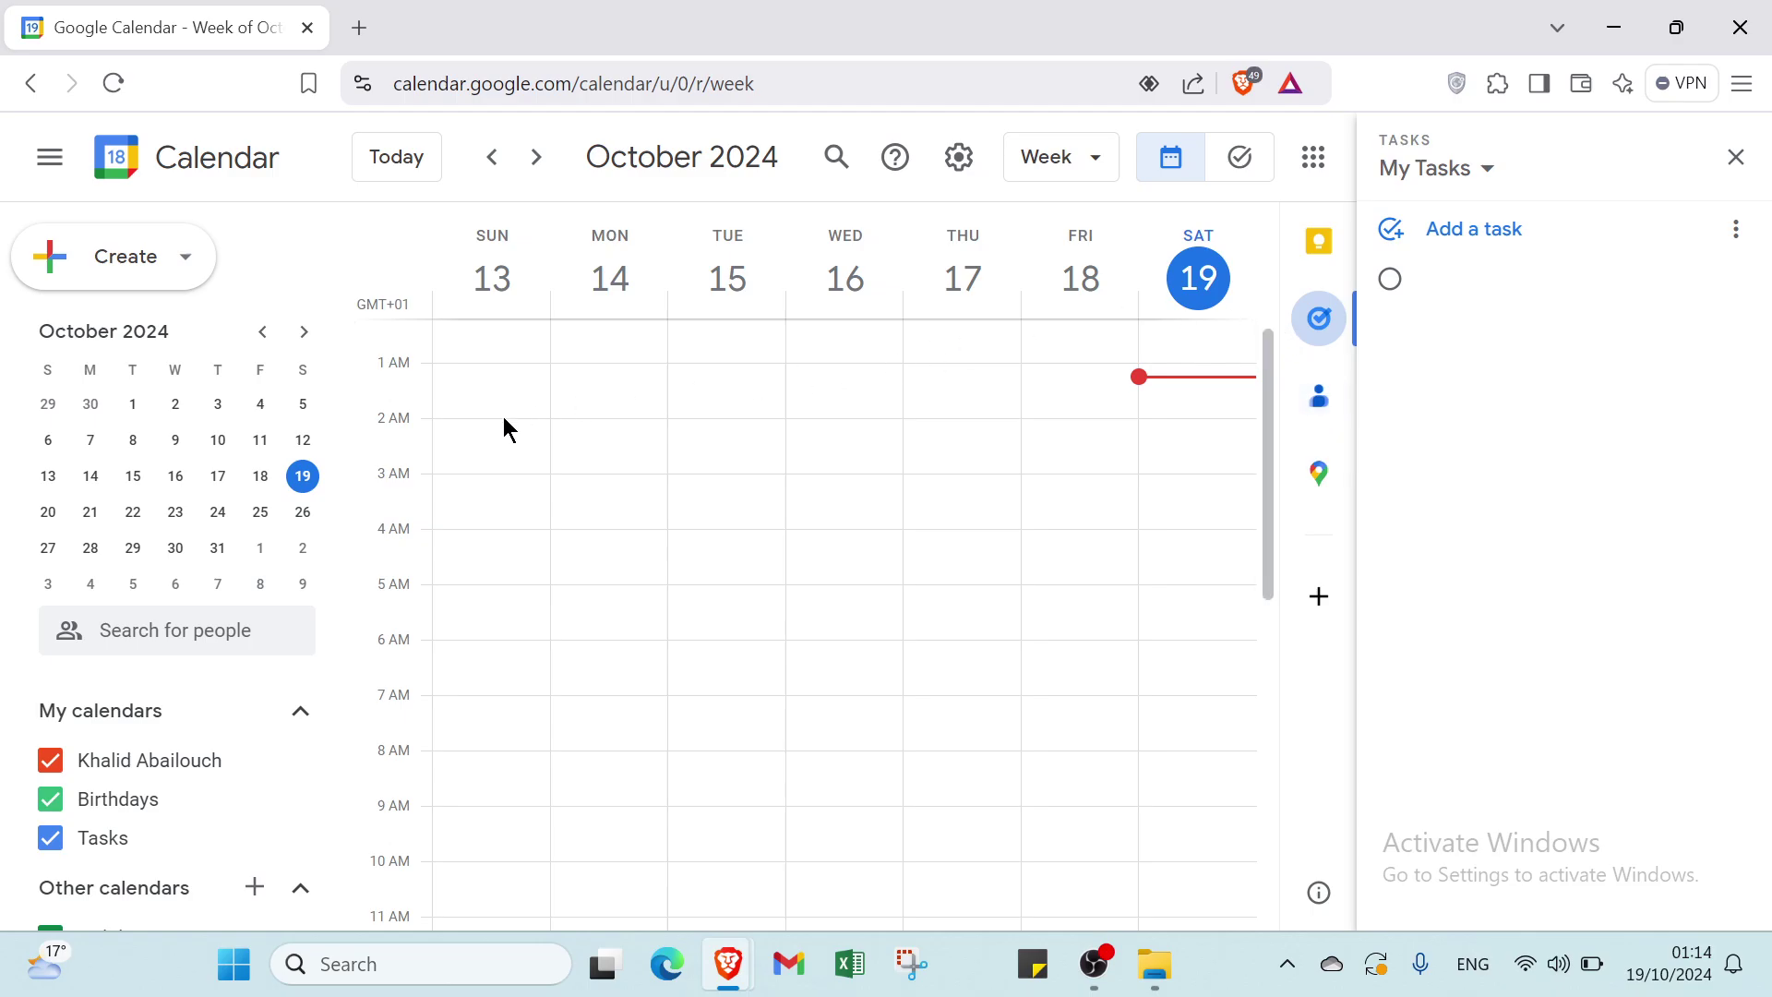
pyautogui.click(459, 399)
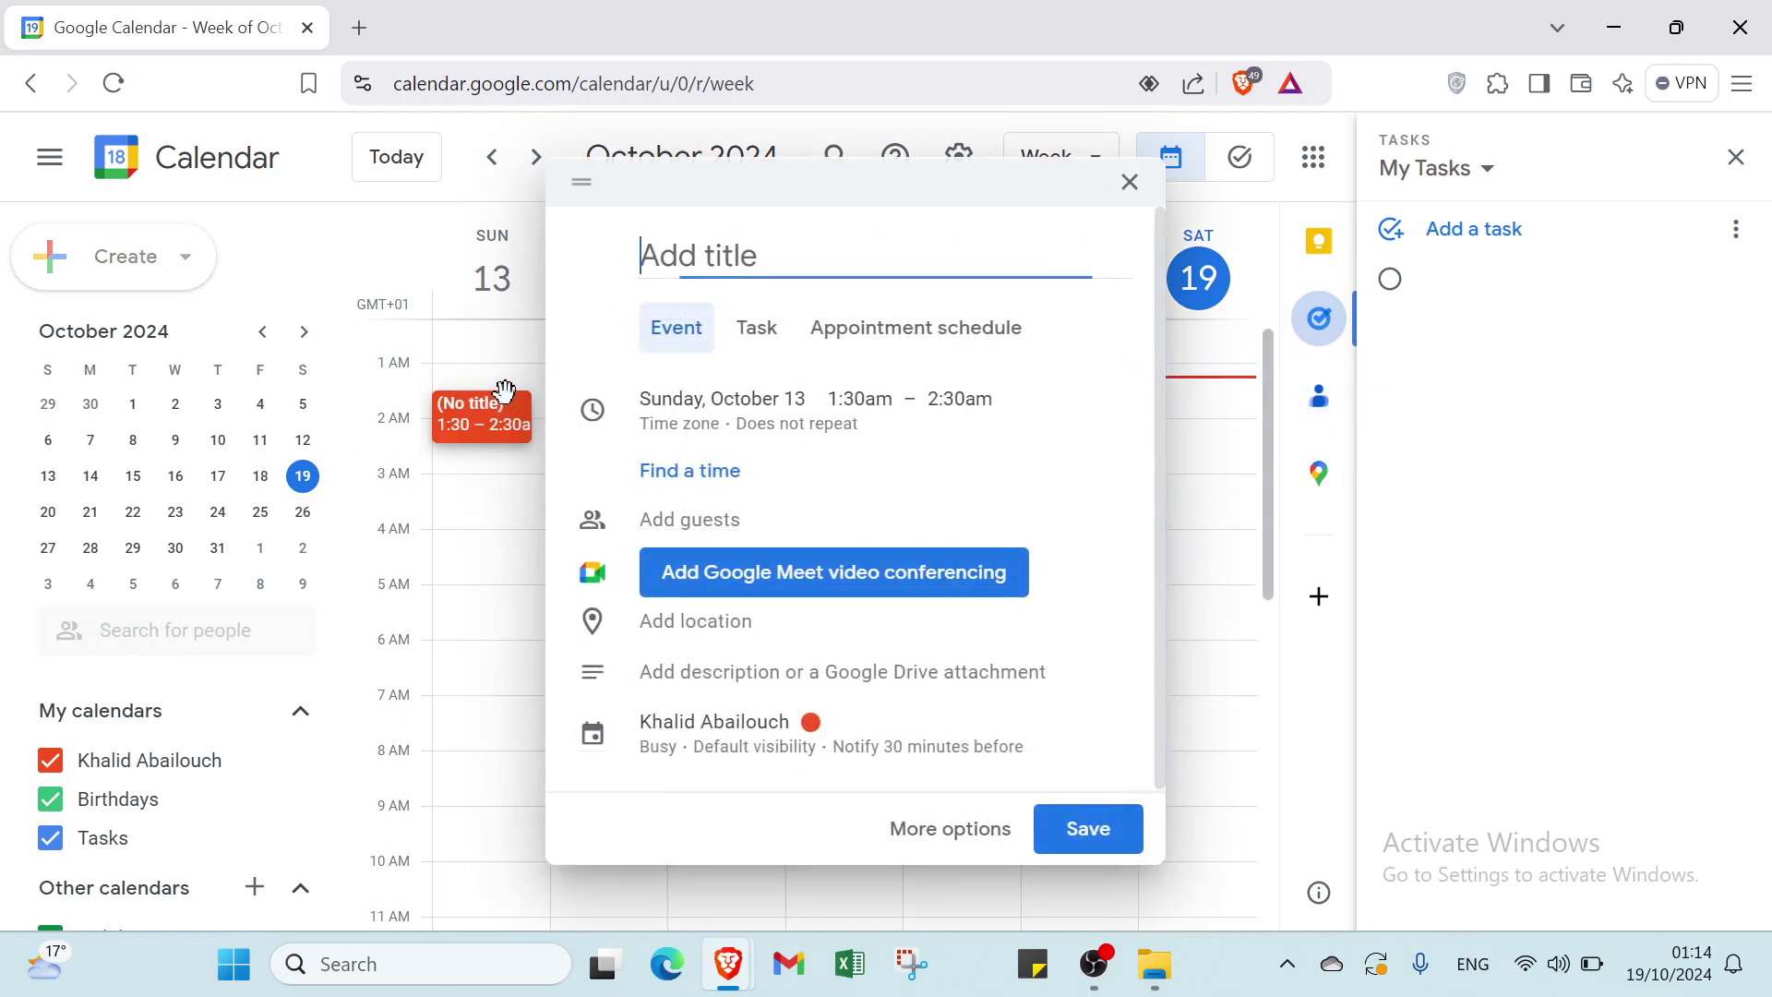
pyautogui.click(1739, 165)
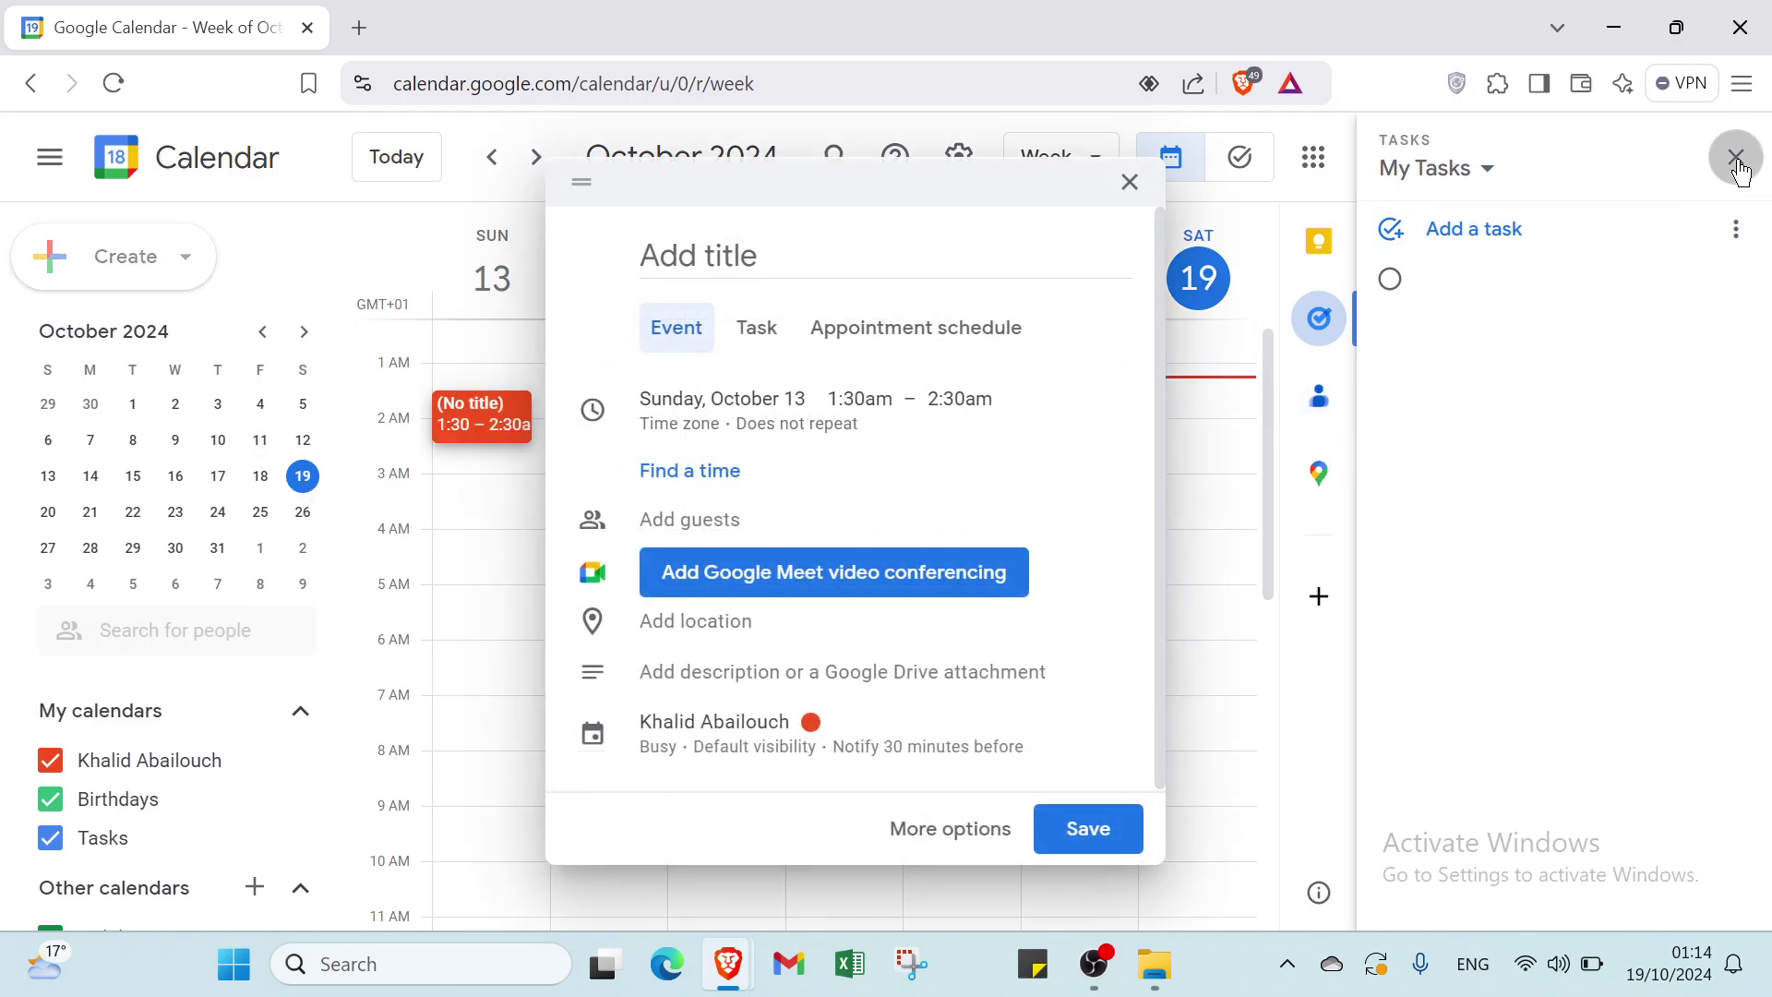
pyautogui.click(818, 259)
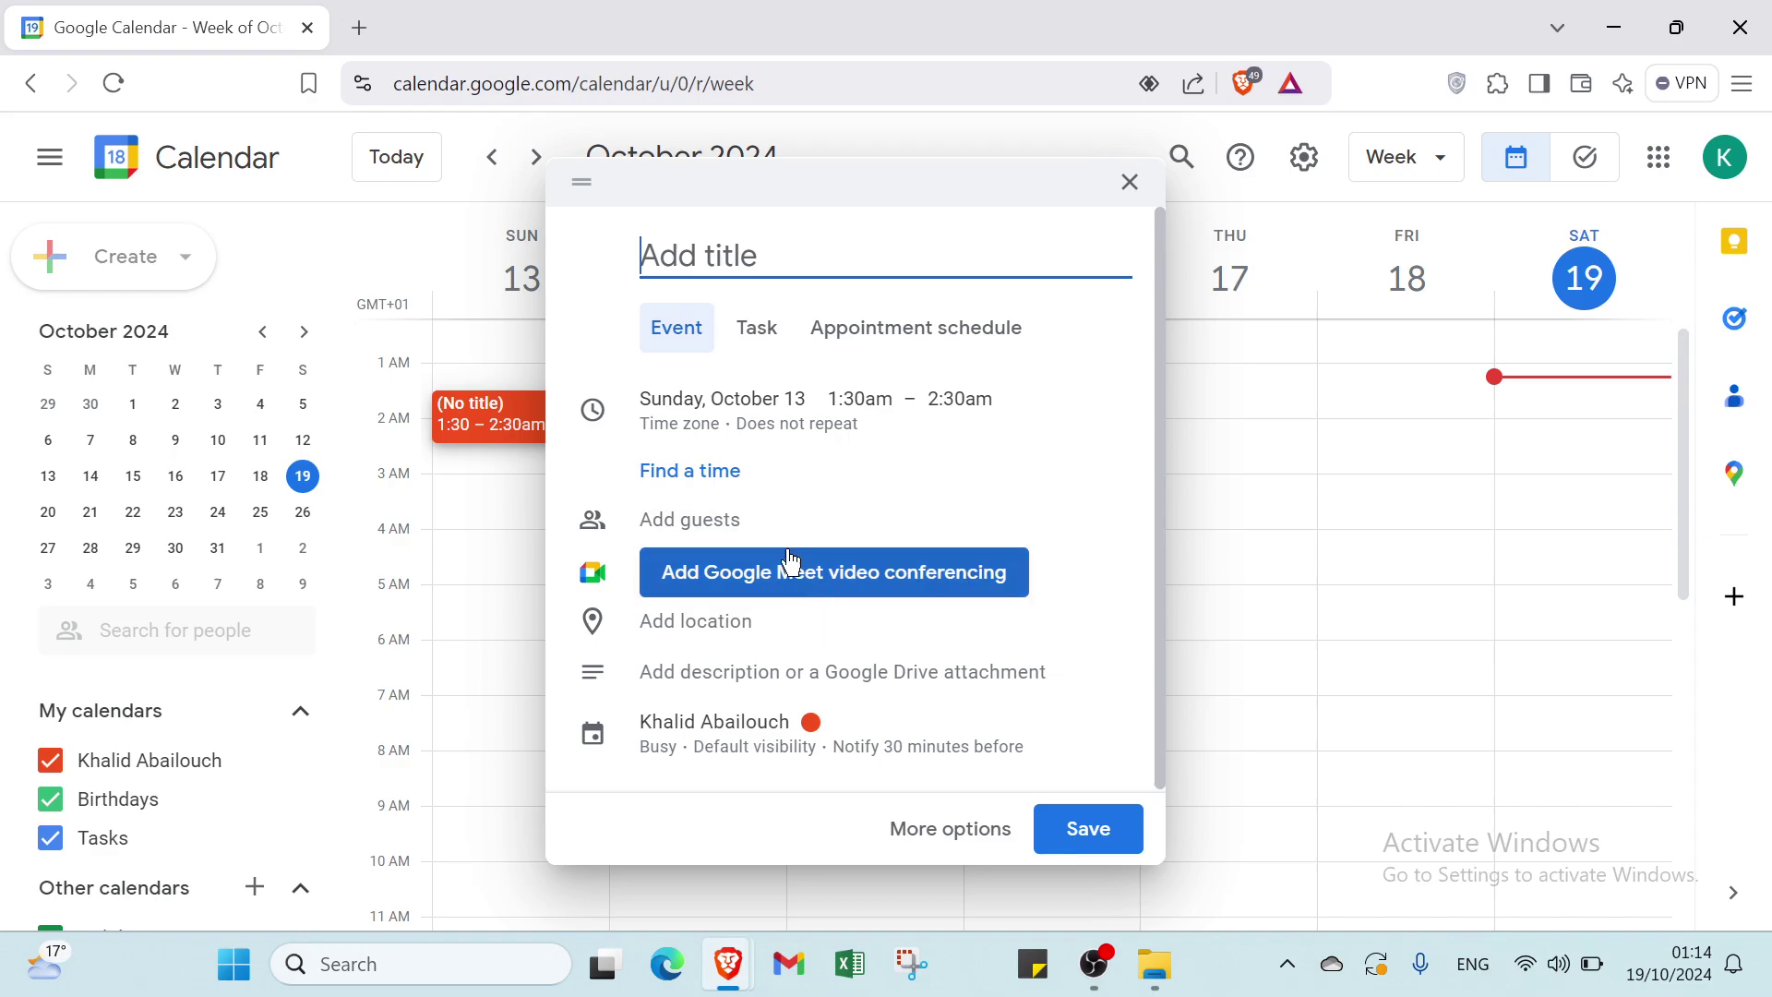
pyautogui.click(750, 437)
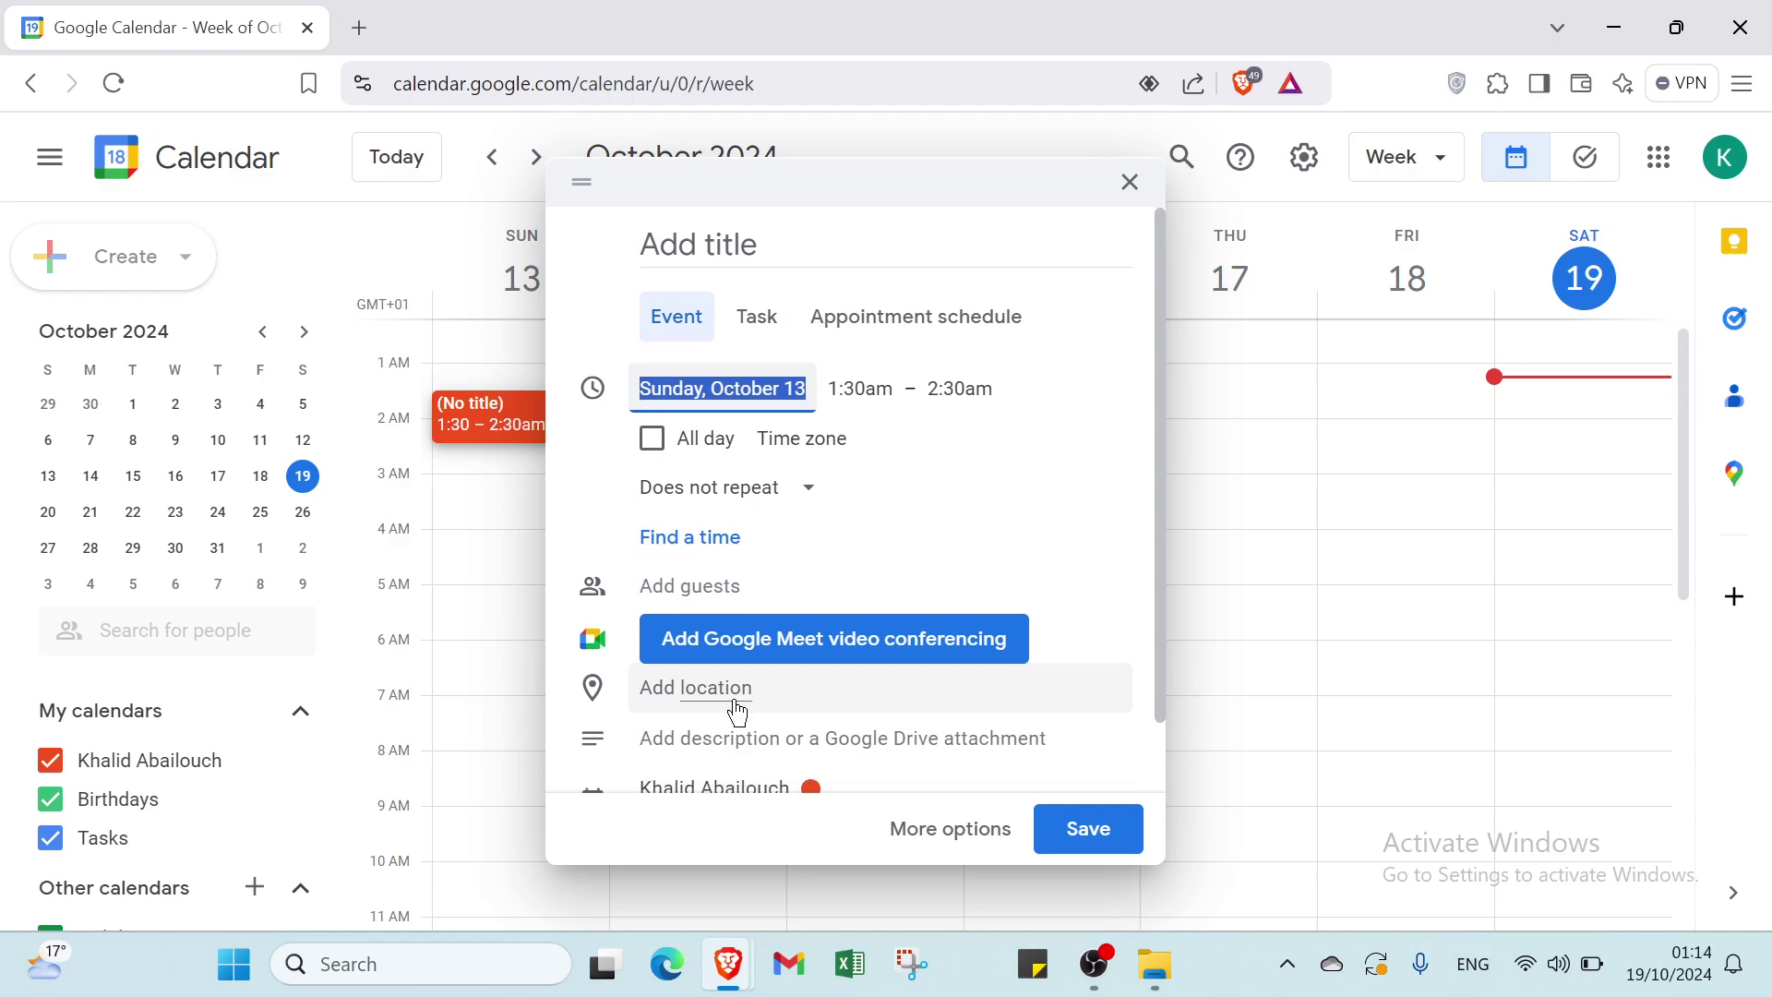
pyautogui.scroll(-1, 736, 711)
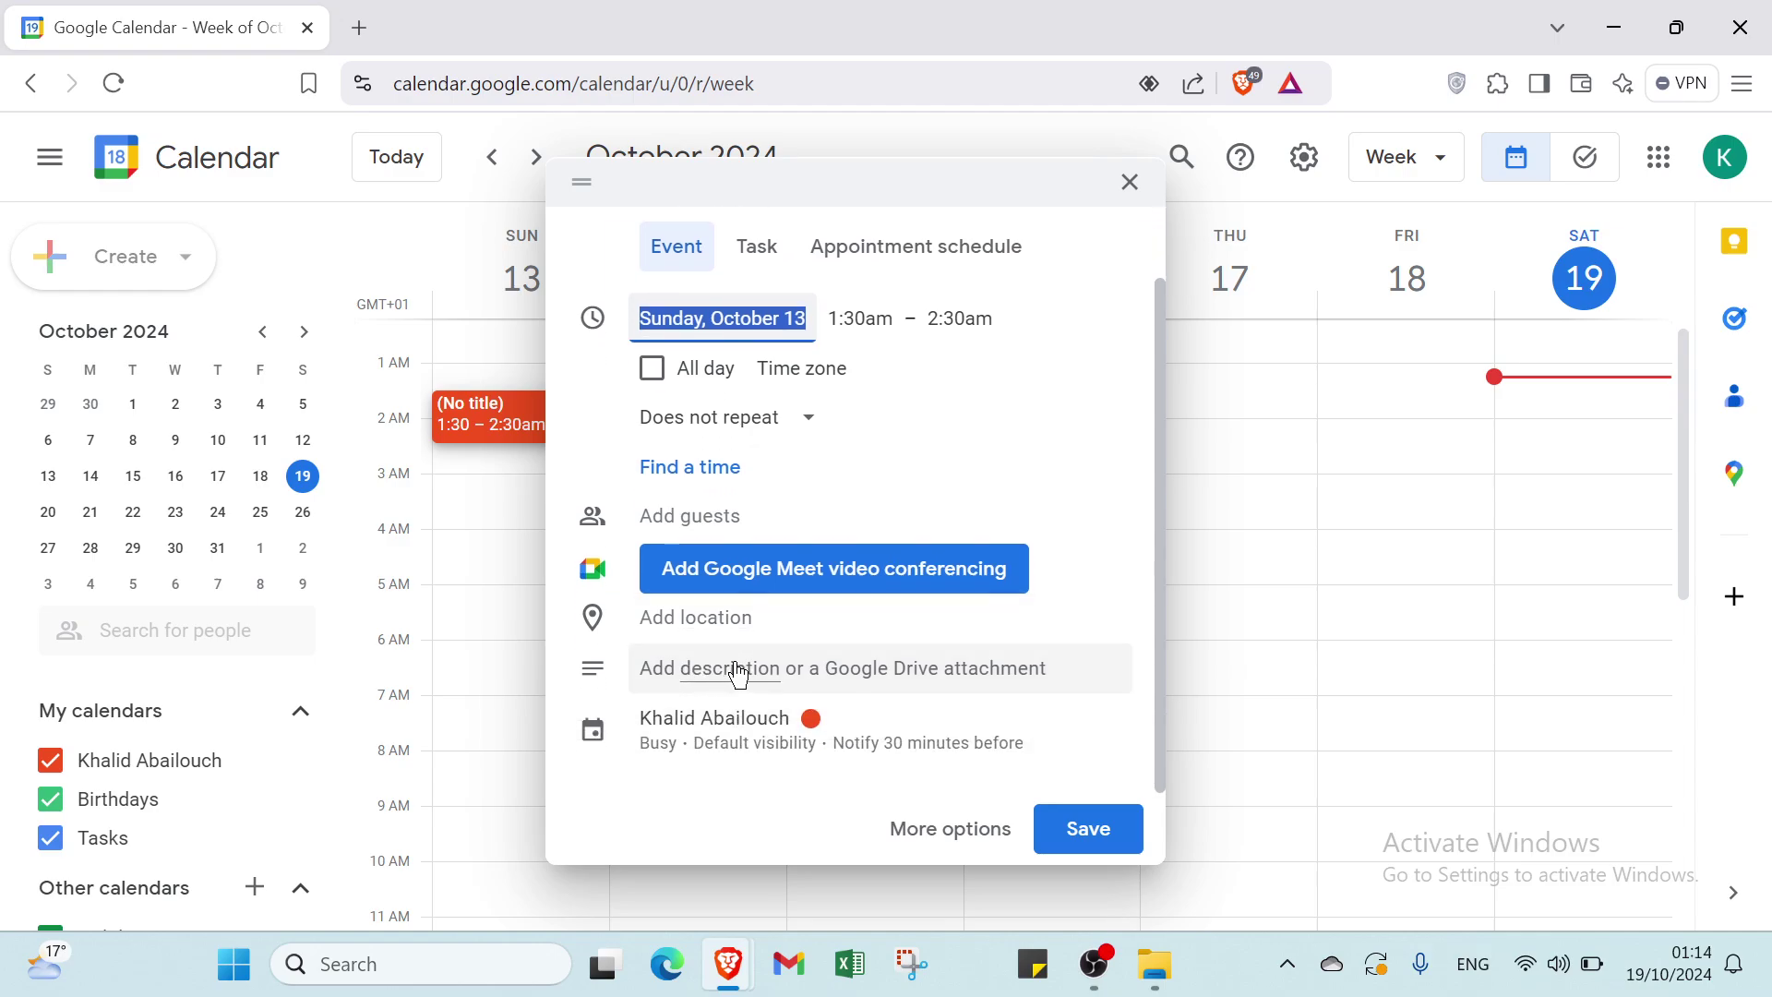
# - Open the description editor and expand the Busy, Default visibility and 30-minute reminder options
pyautogui.click(772, 669)
pyautogui.scroll(-2, 849, 676)
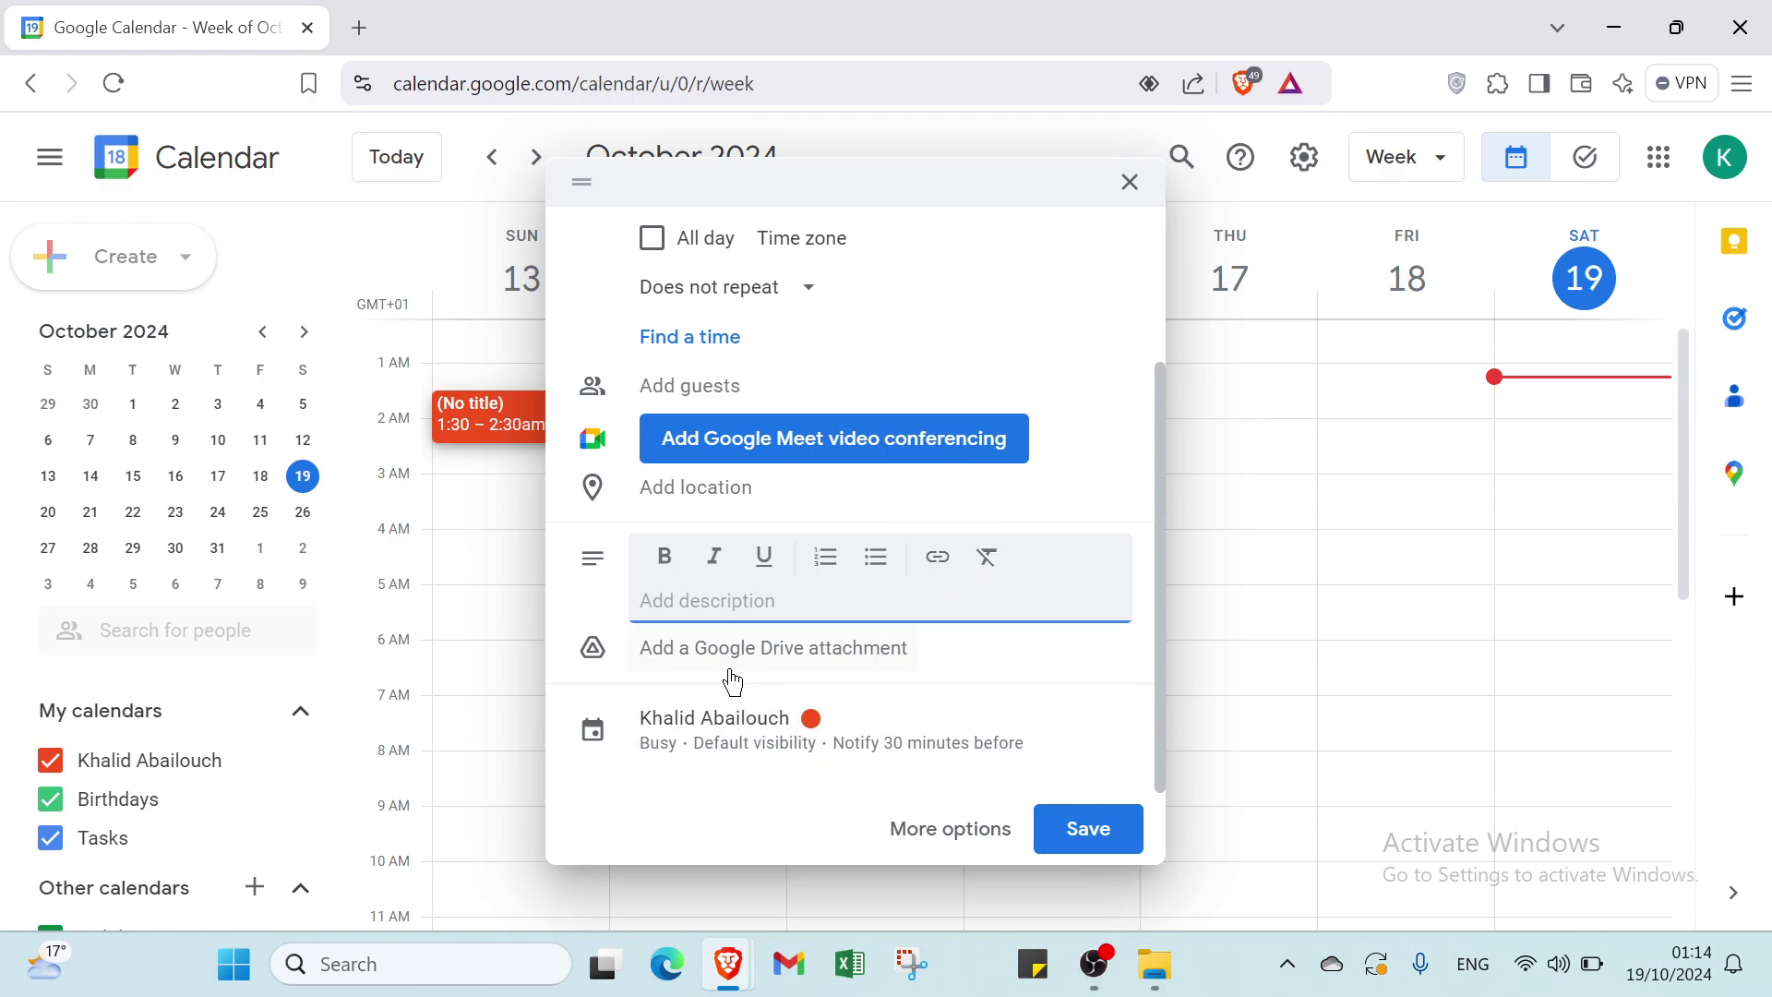
pyautogui.click(672, 746)
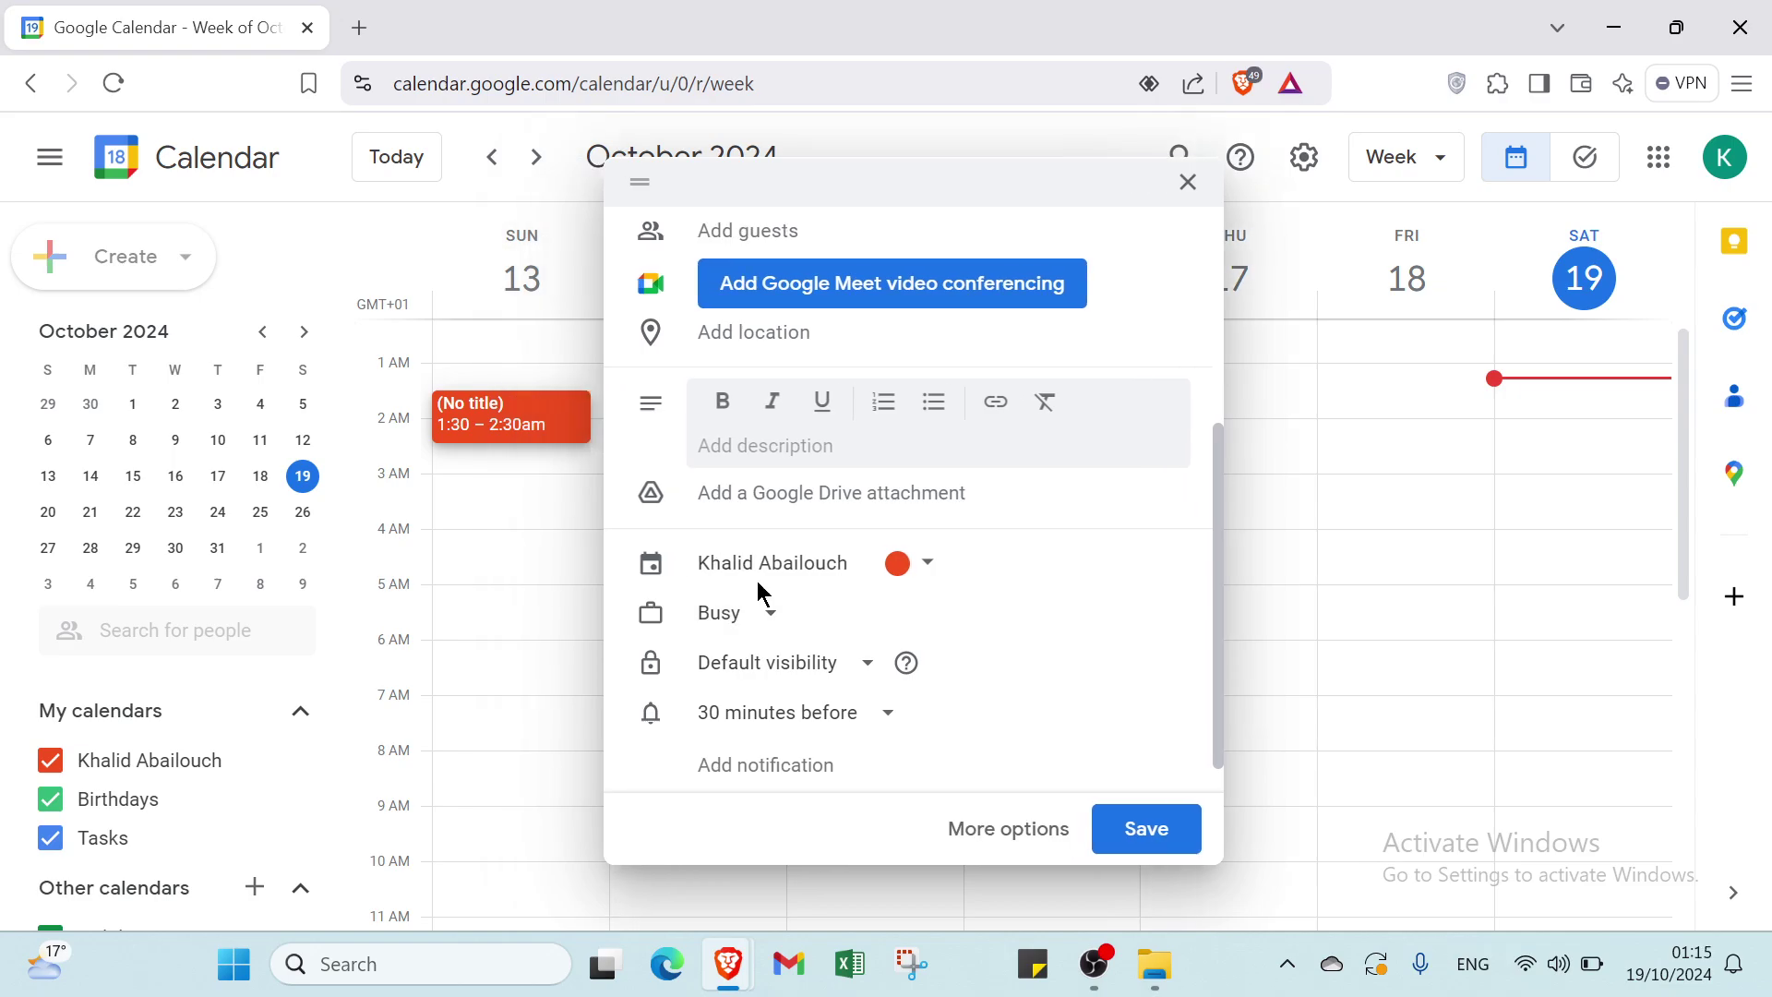
# - Set the draft event to Flamingo colour, Free availability and Public visibility
pyautogui.click(895, 567)
pyautogui.click(934, 567)
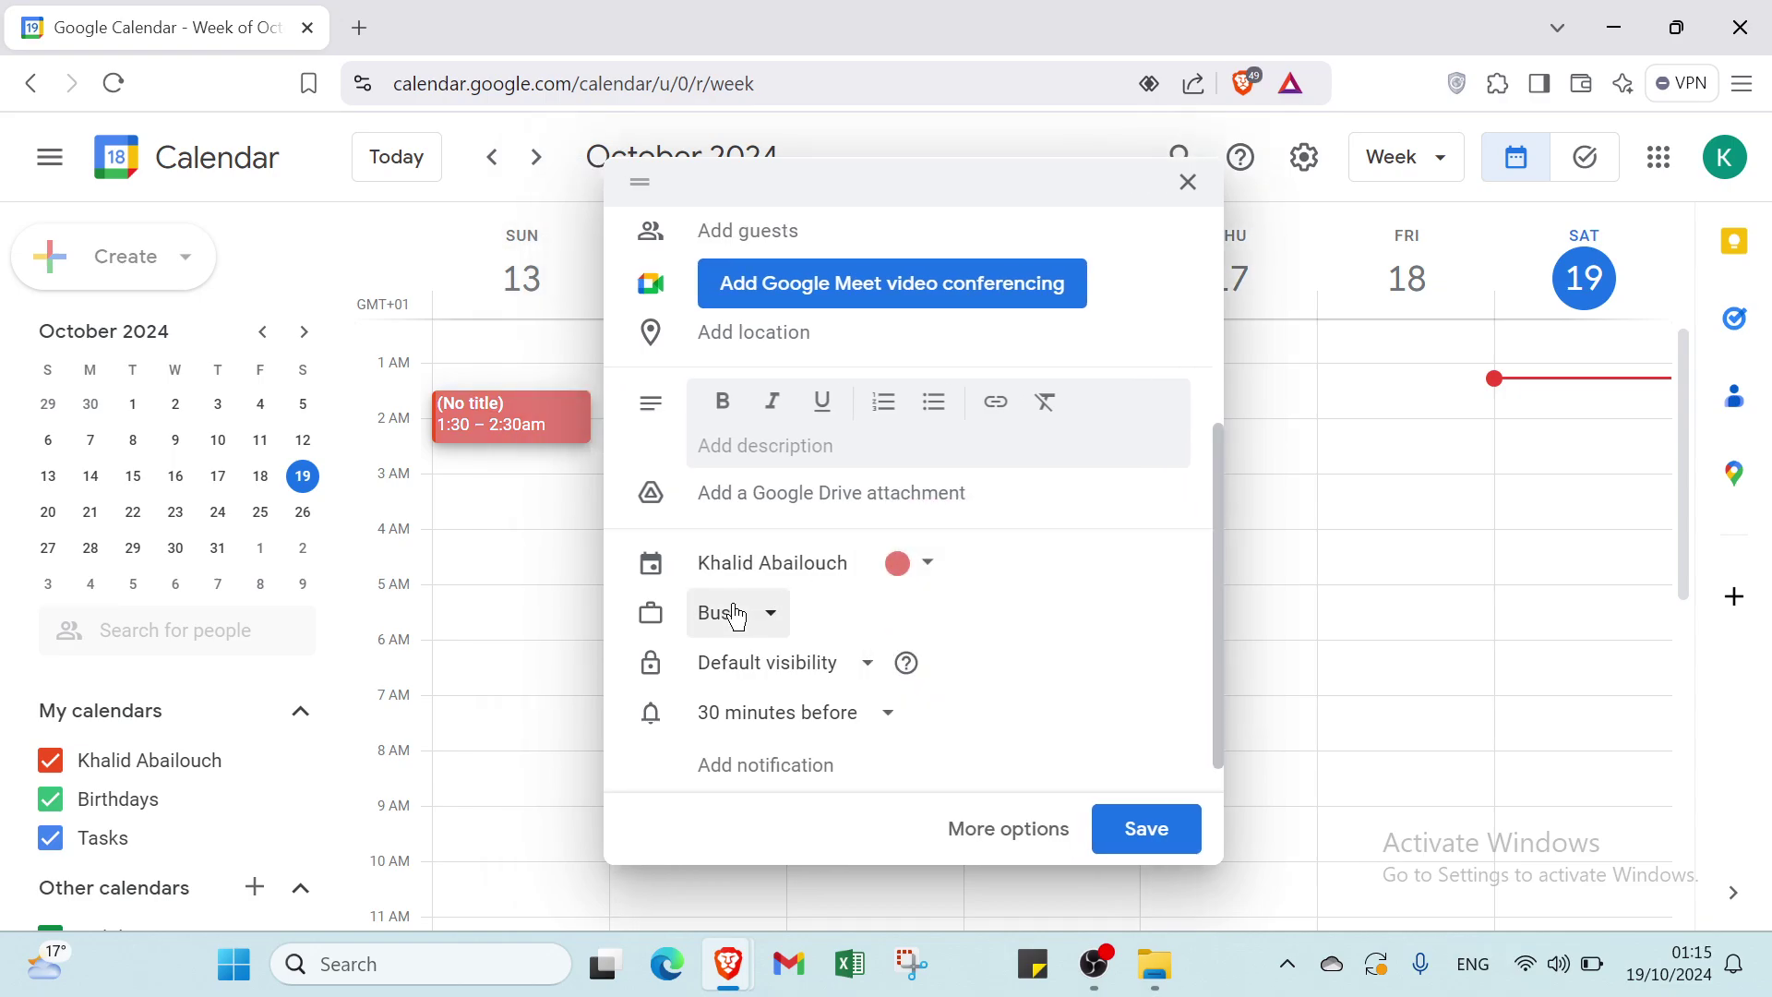
pyautogui.click(729, 613)
pyautogui.click(723, 721)
pyautogui.click(784, 663)
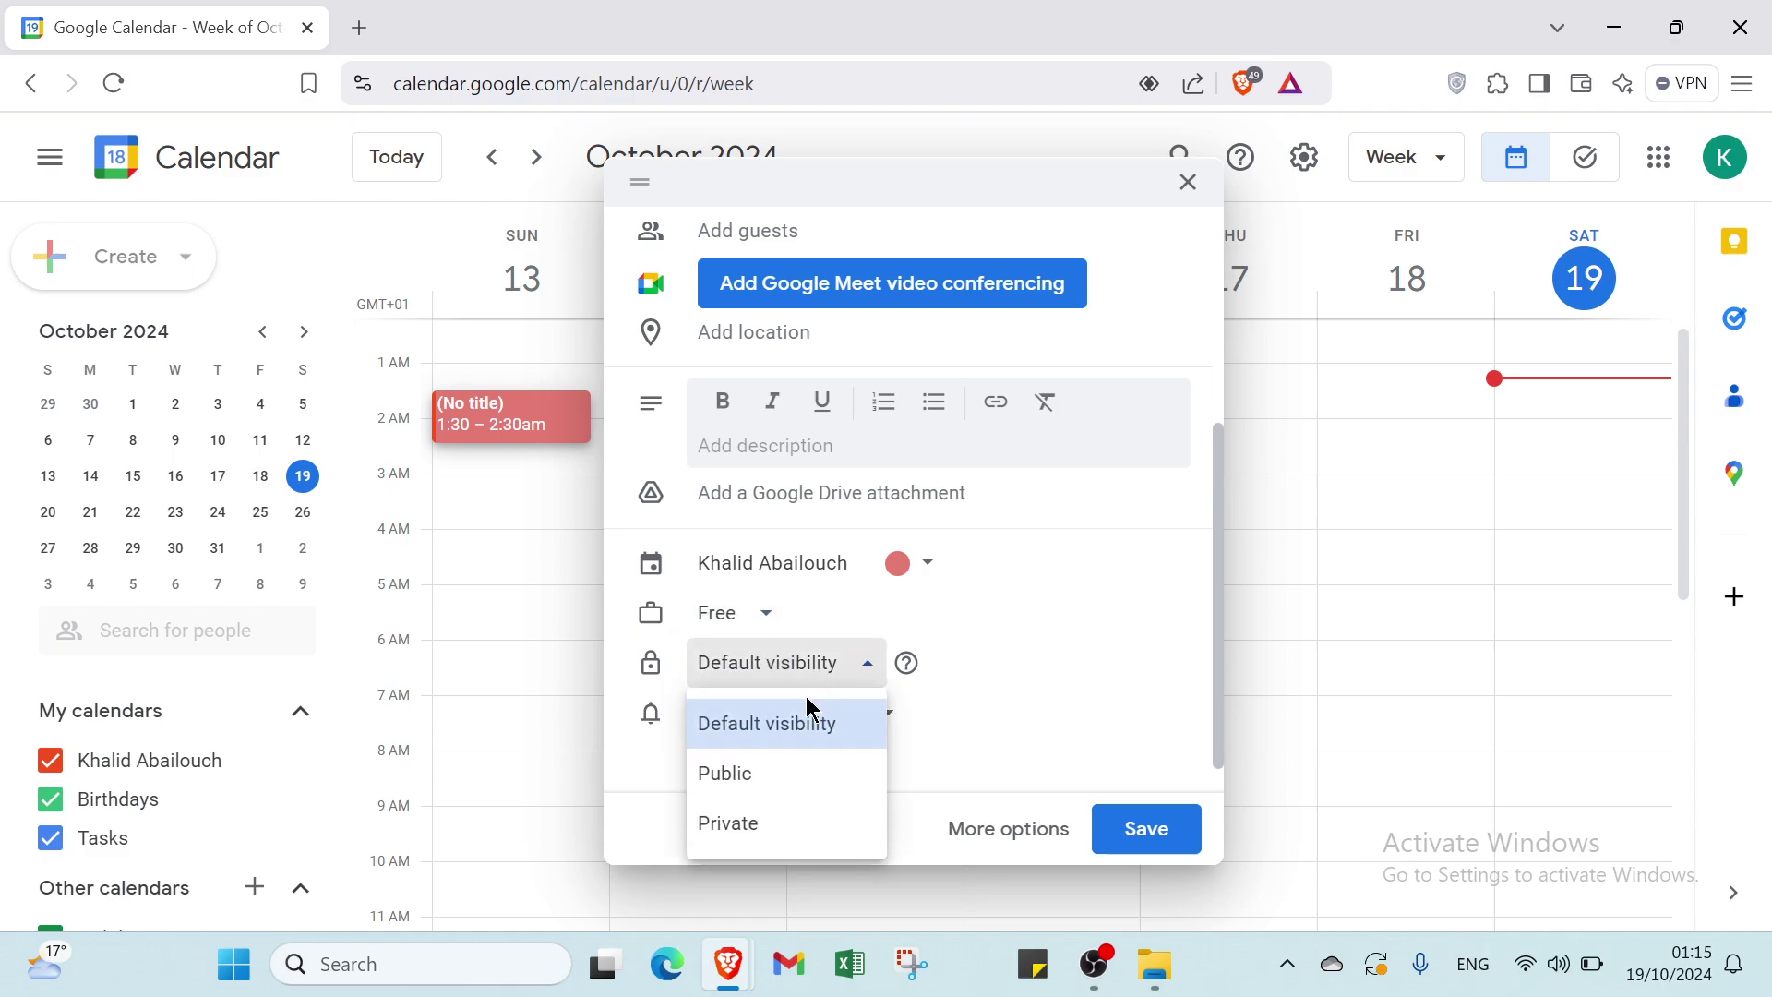
pyautogui.click(769, 772)
pyautogui.click(750, 674)
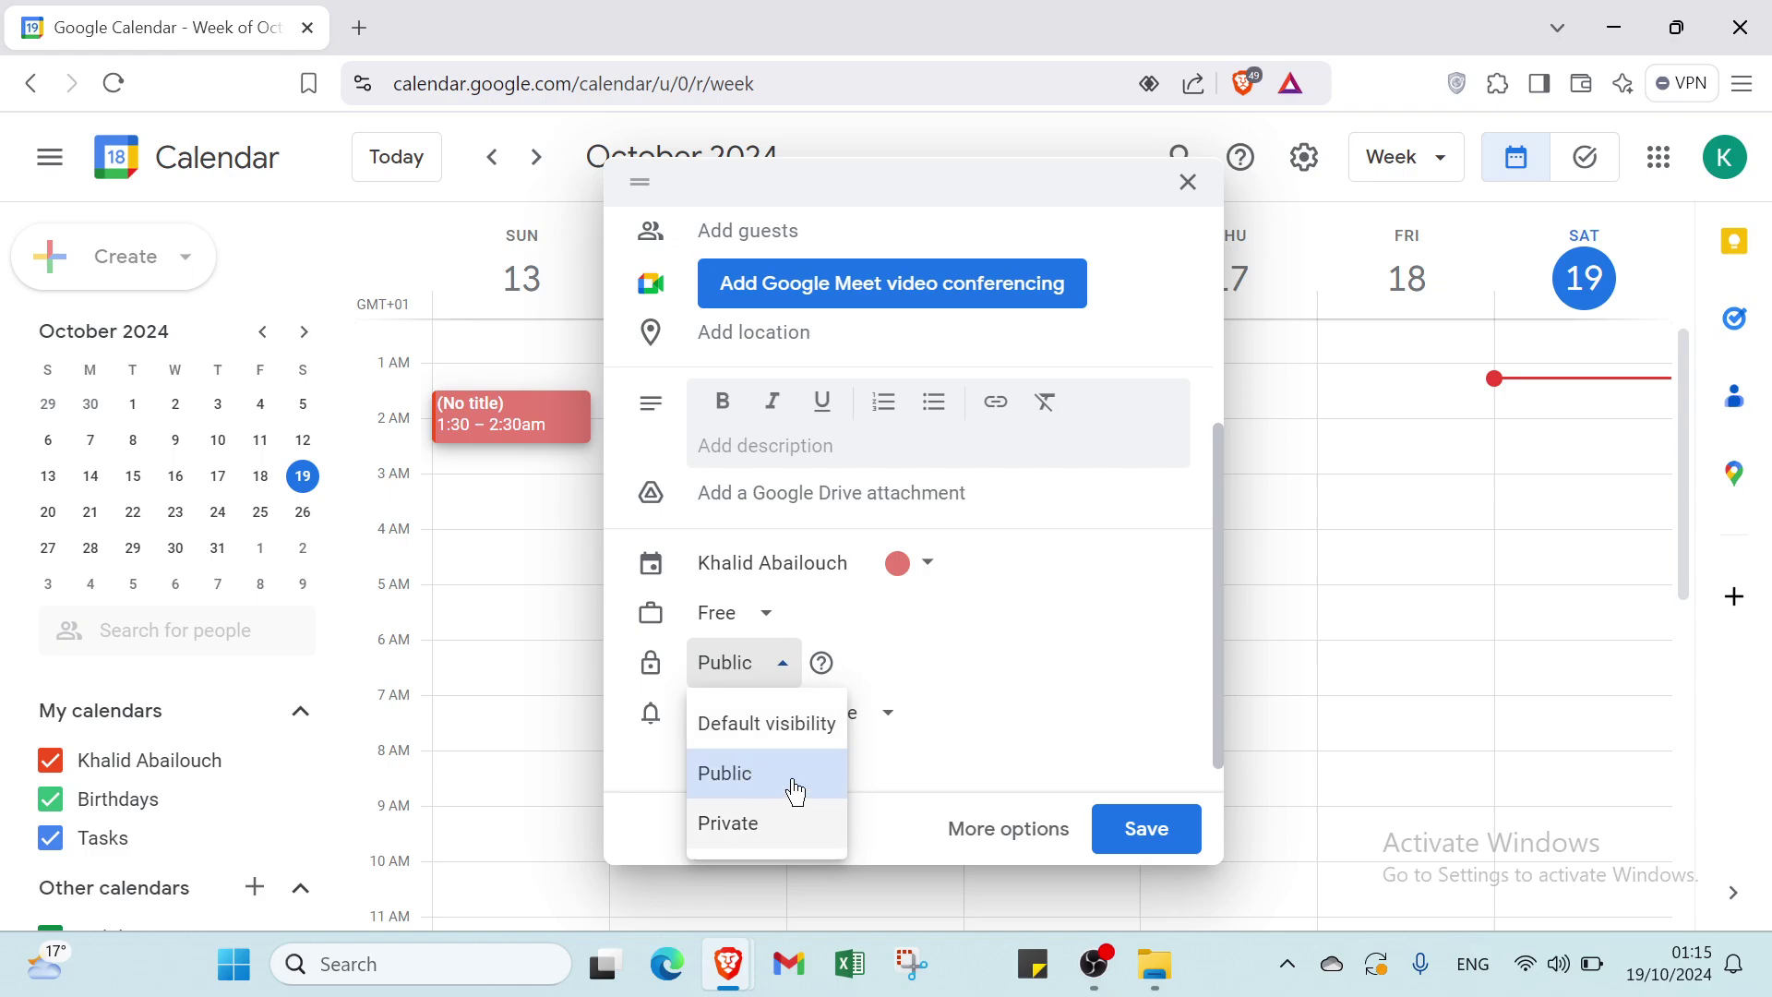
pyautogui.click(918, 688)
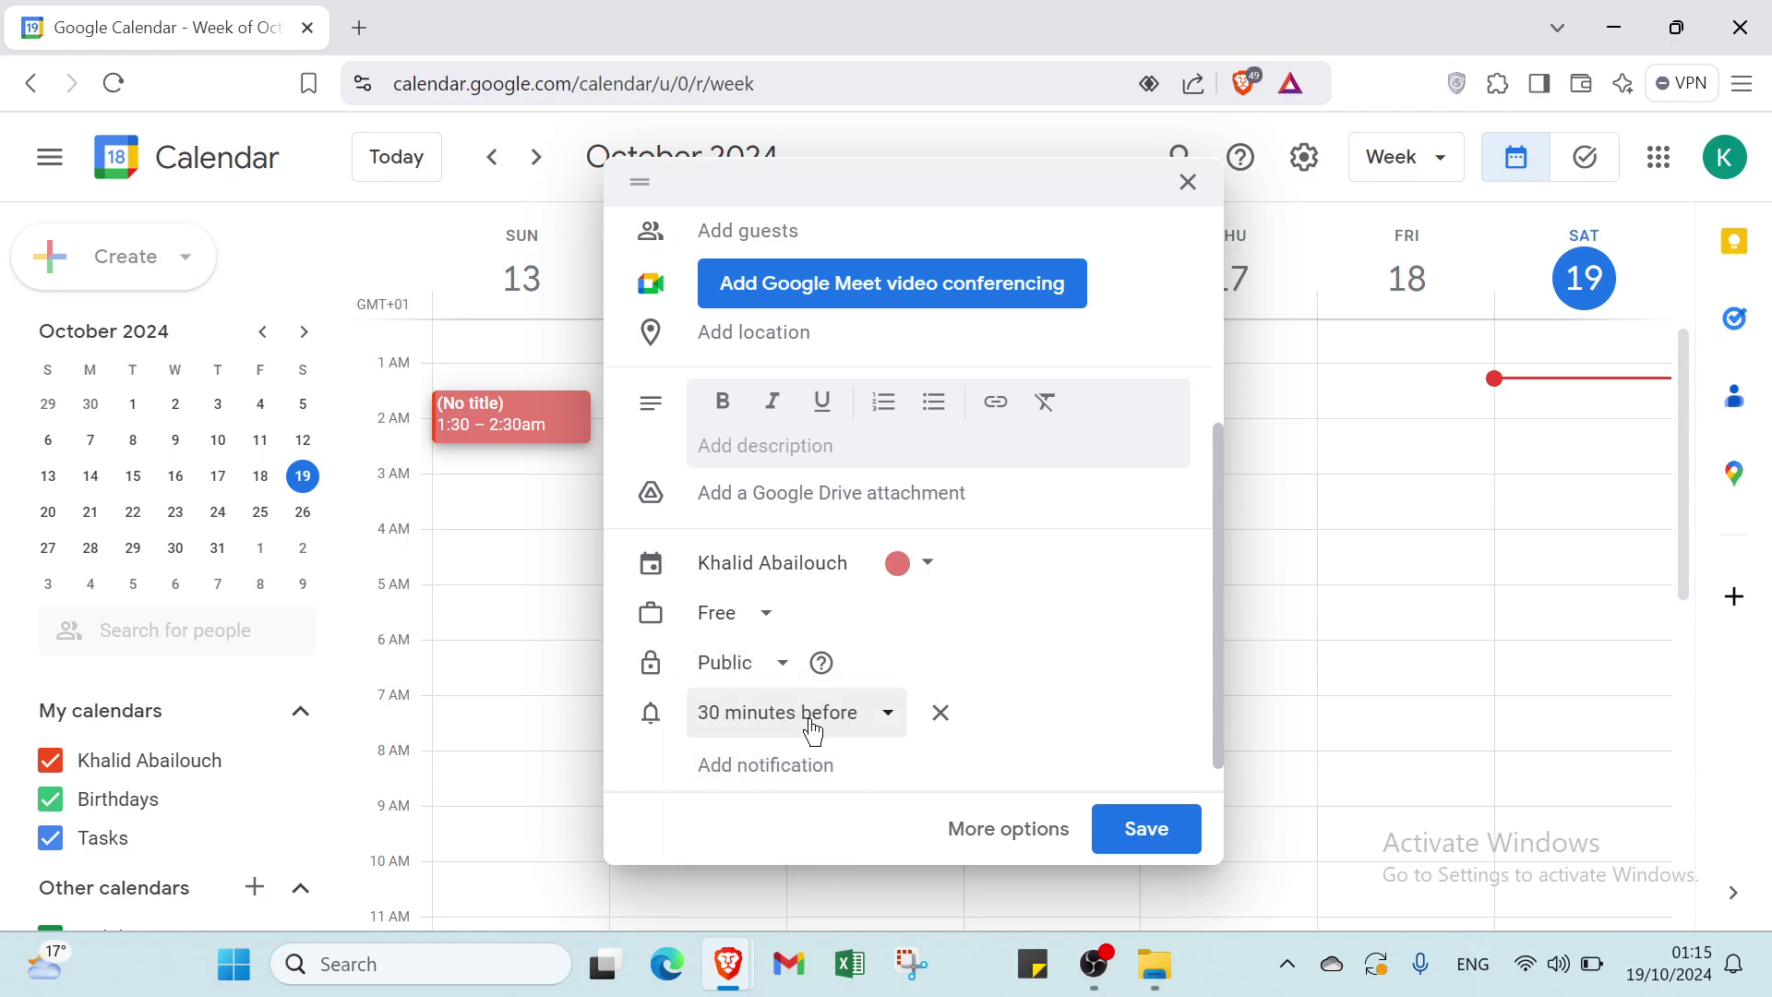
# - Change the reminder to 1 day before, add two more reminders, then discard the draft unsaved
pyautogui.click(753, 718)
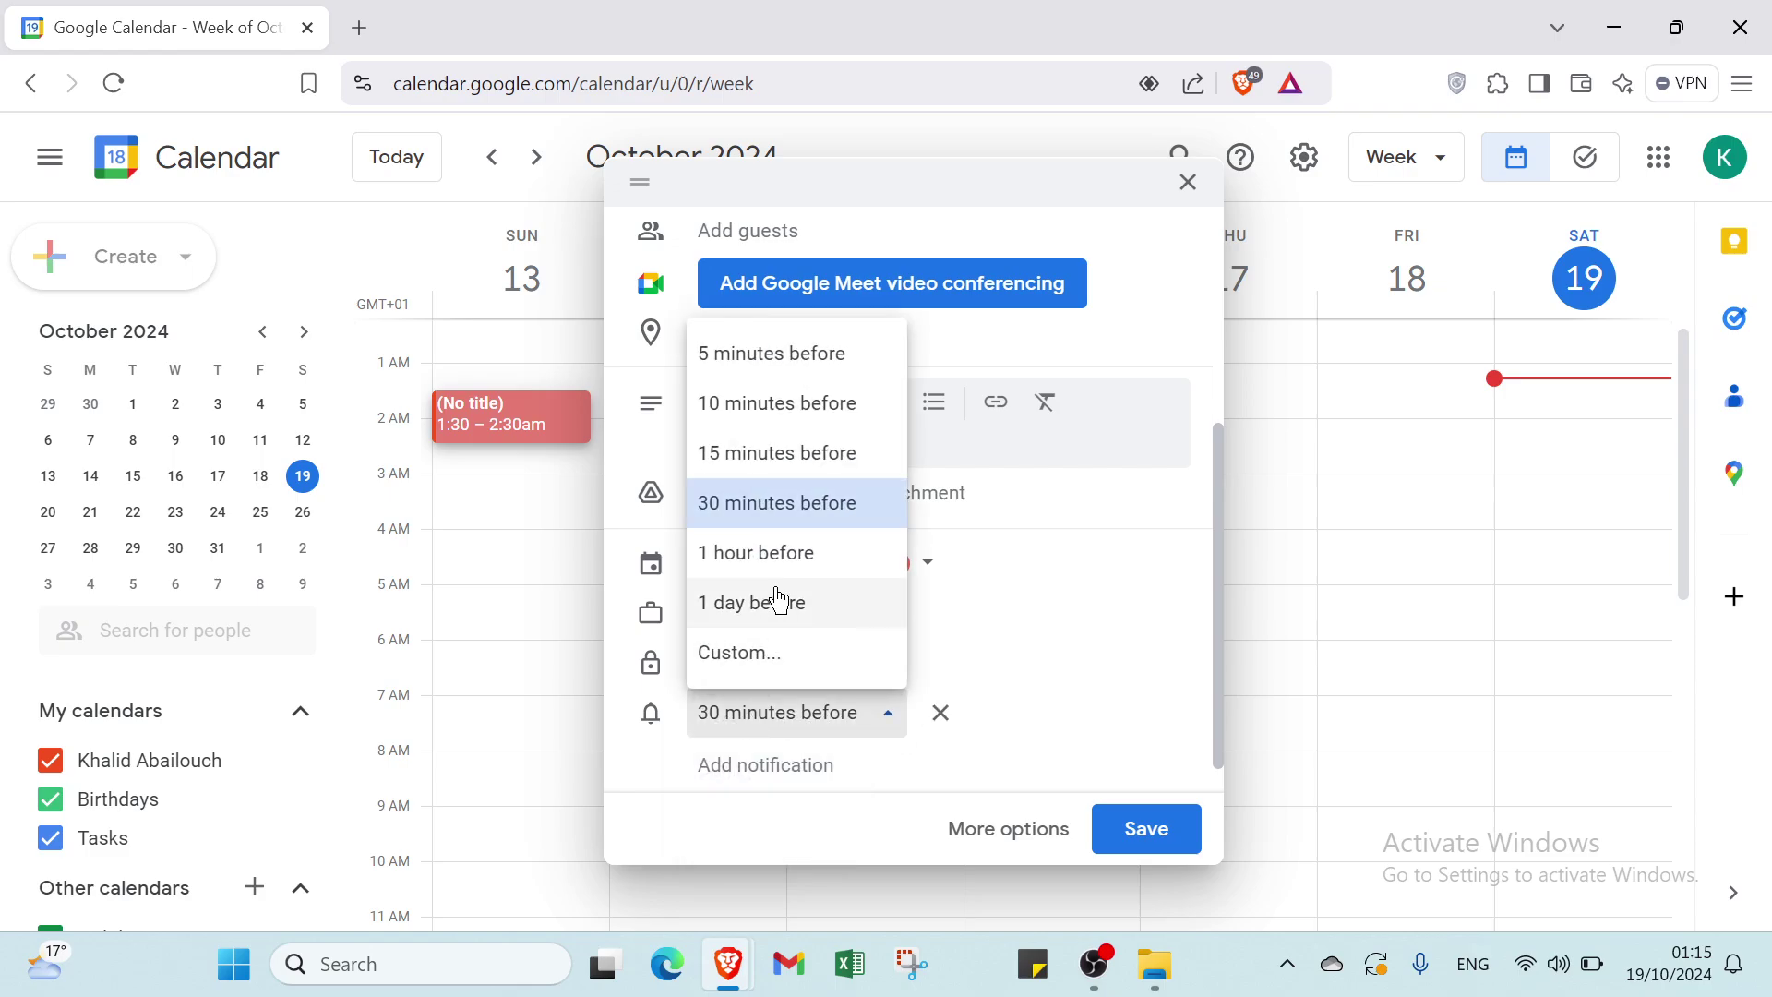
pyautogui.click(780, 602)
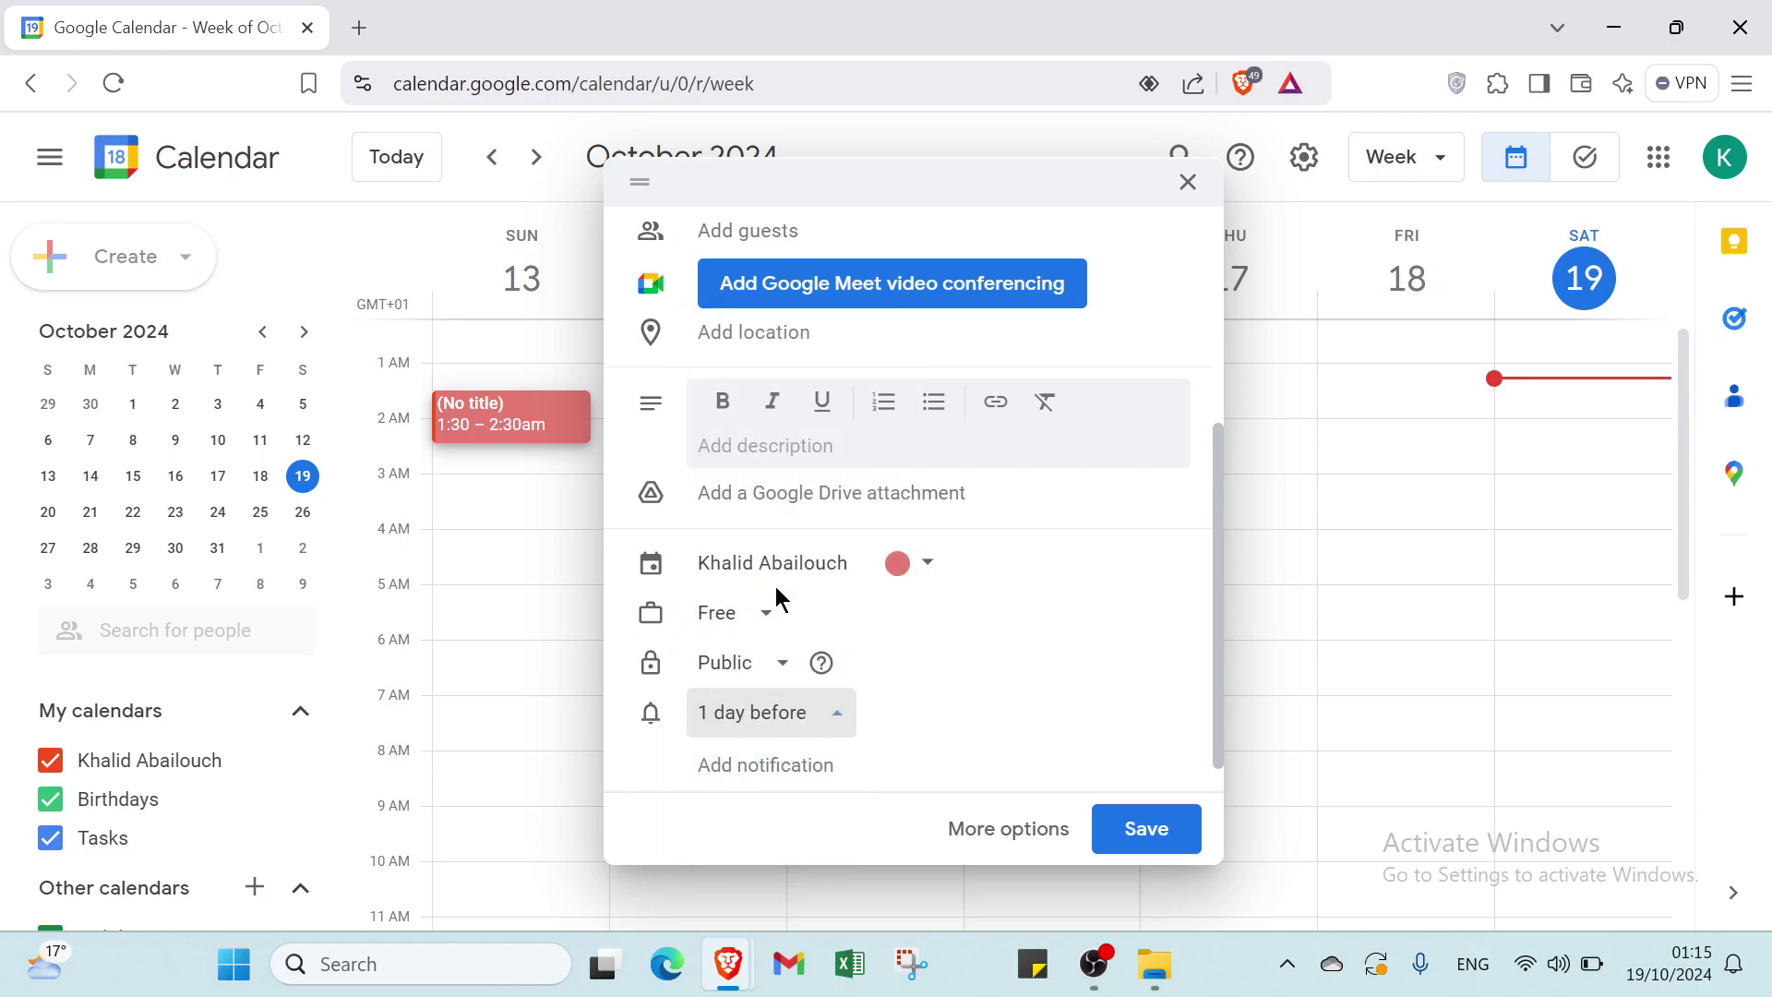
pyautogui.click(781, 716)
pyautogui.click(881, 692)
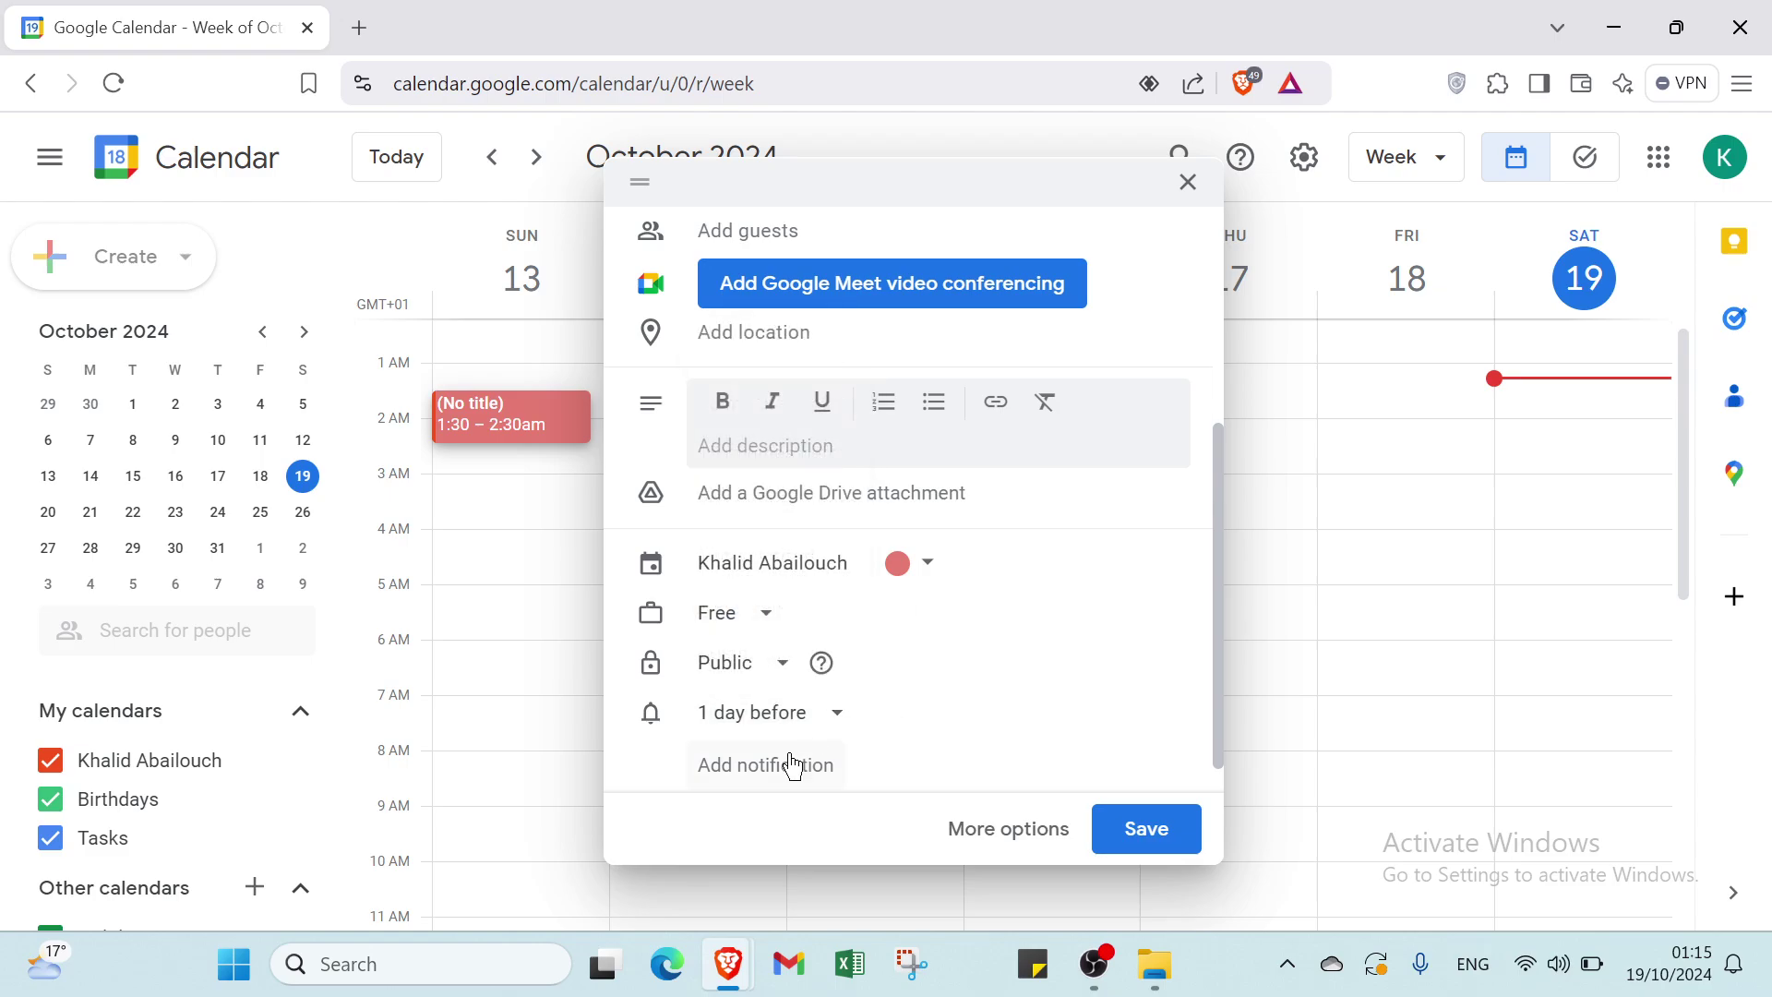
pyautogui.click(722, 769)
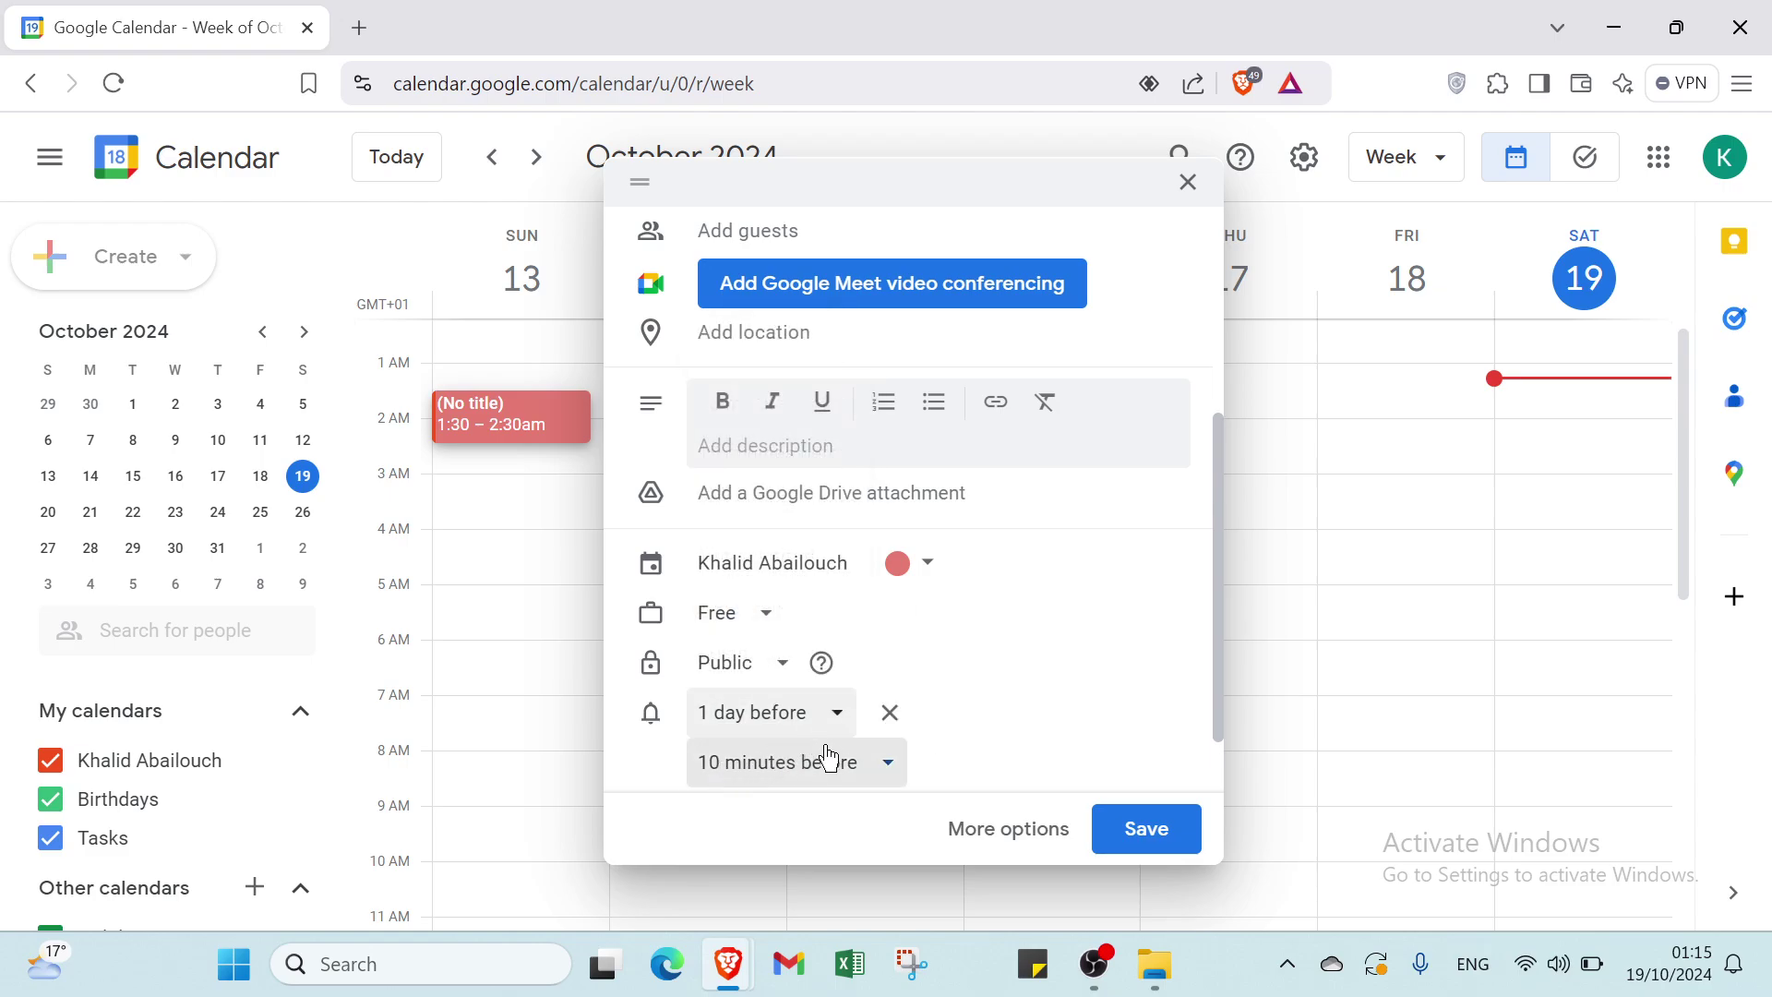
pyautogui.click(873, 764)
pyautogui.click(881, 766)
pyautogui.click(881, 766)
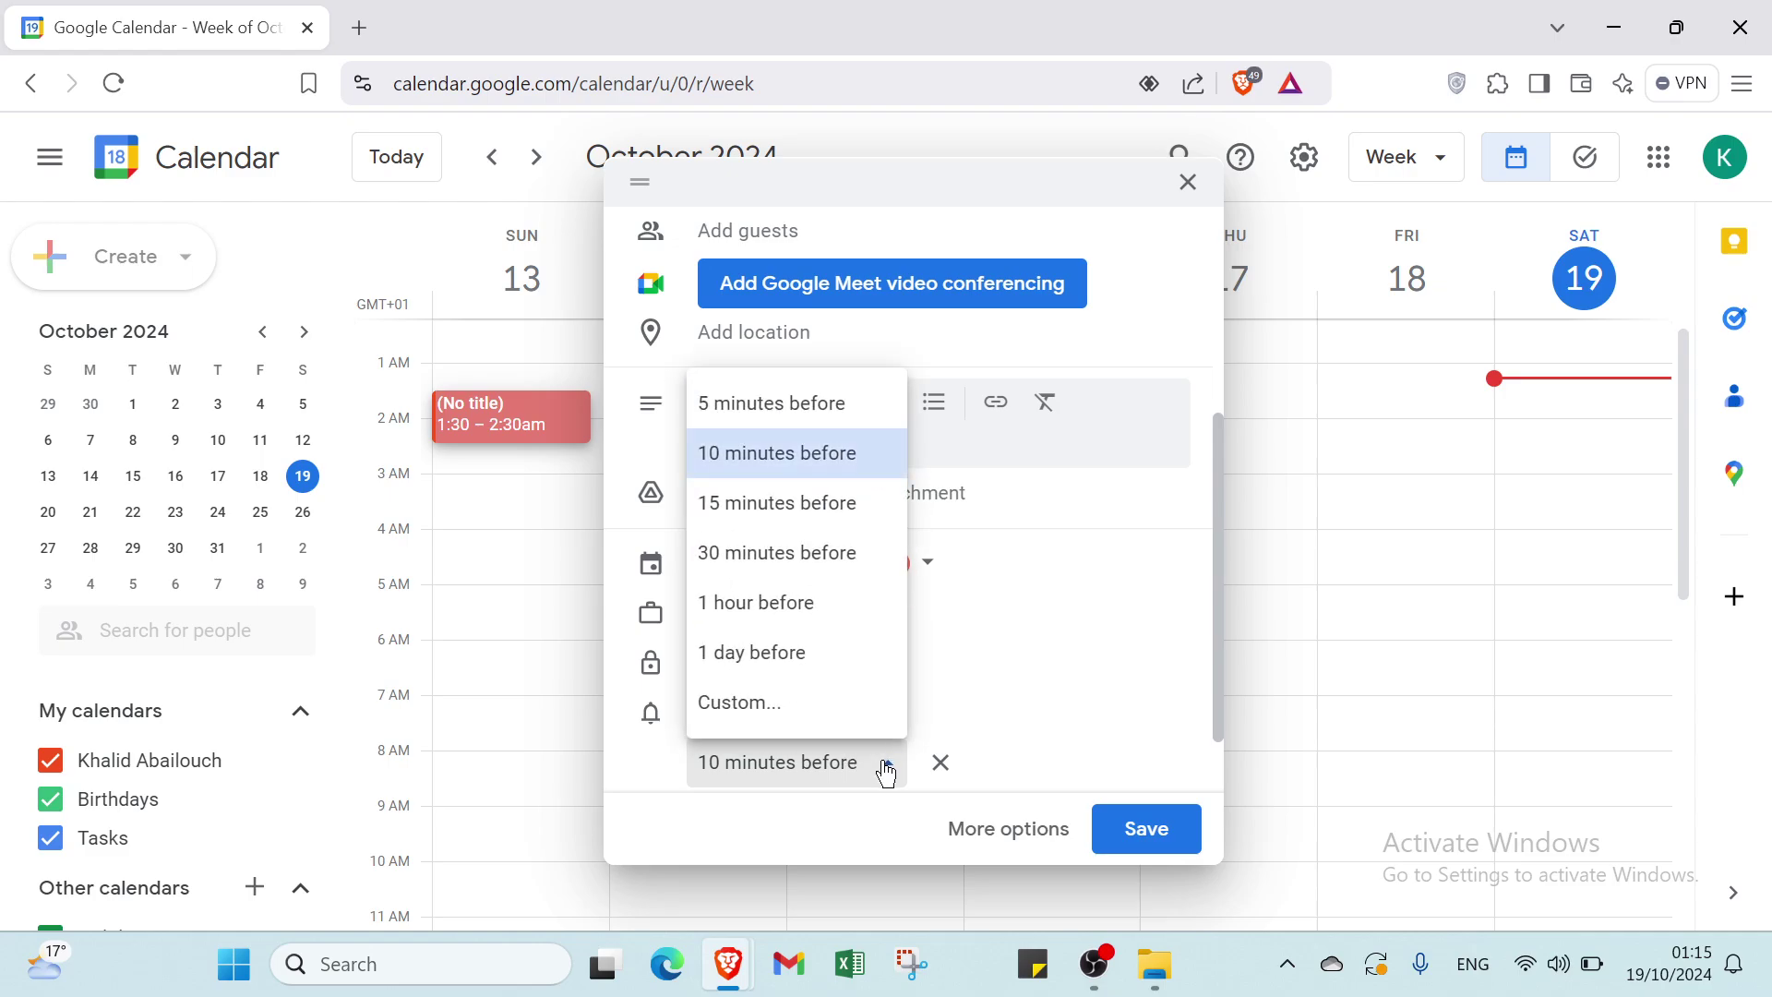
pyautogui.scroll(-1, 886, 764)
pyautogui.click(941, 729)
pyautogui.click(819, 723)
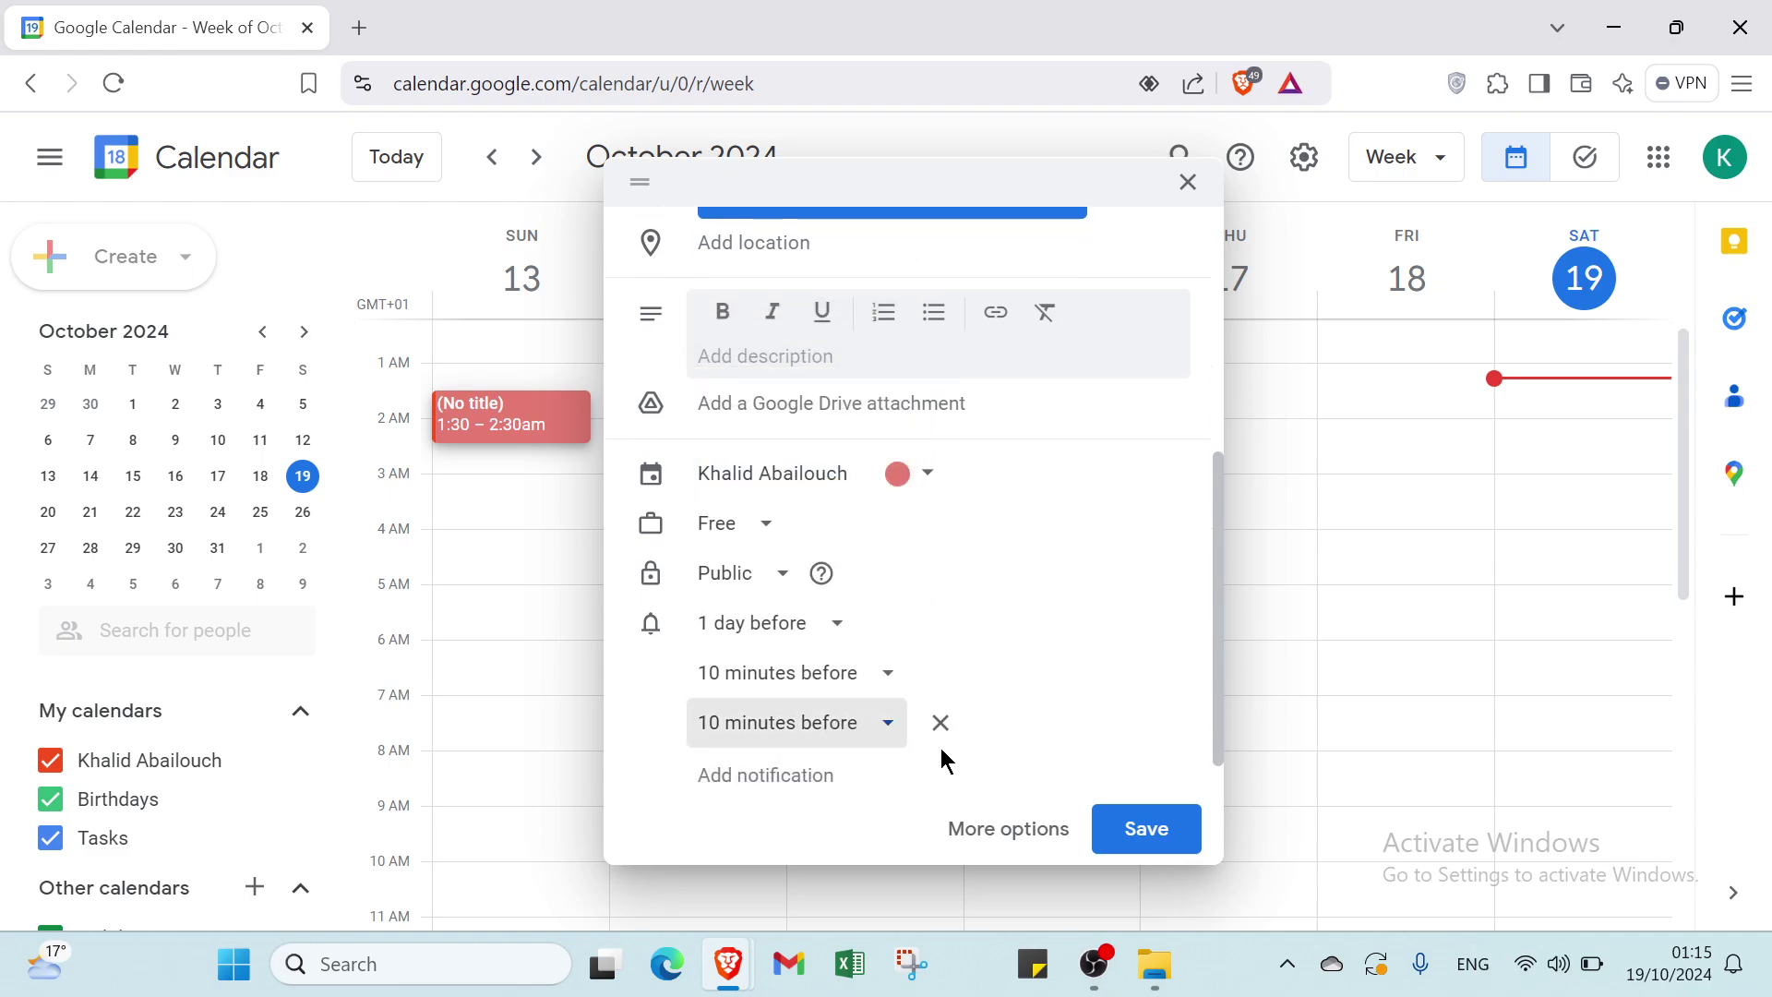
pyautogui.scroll(-1, 943, 740)
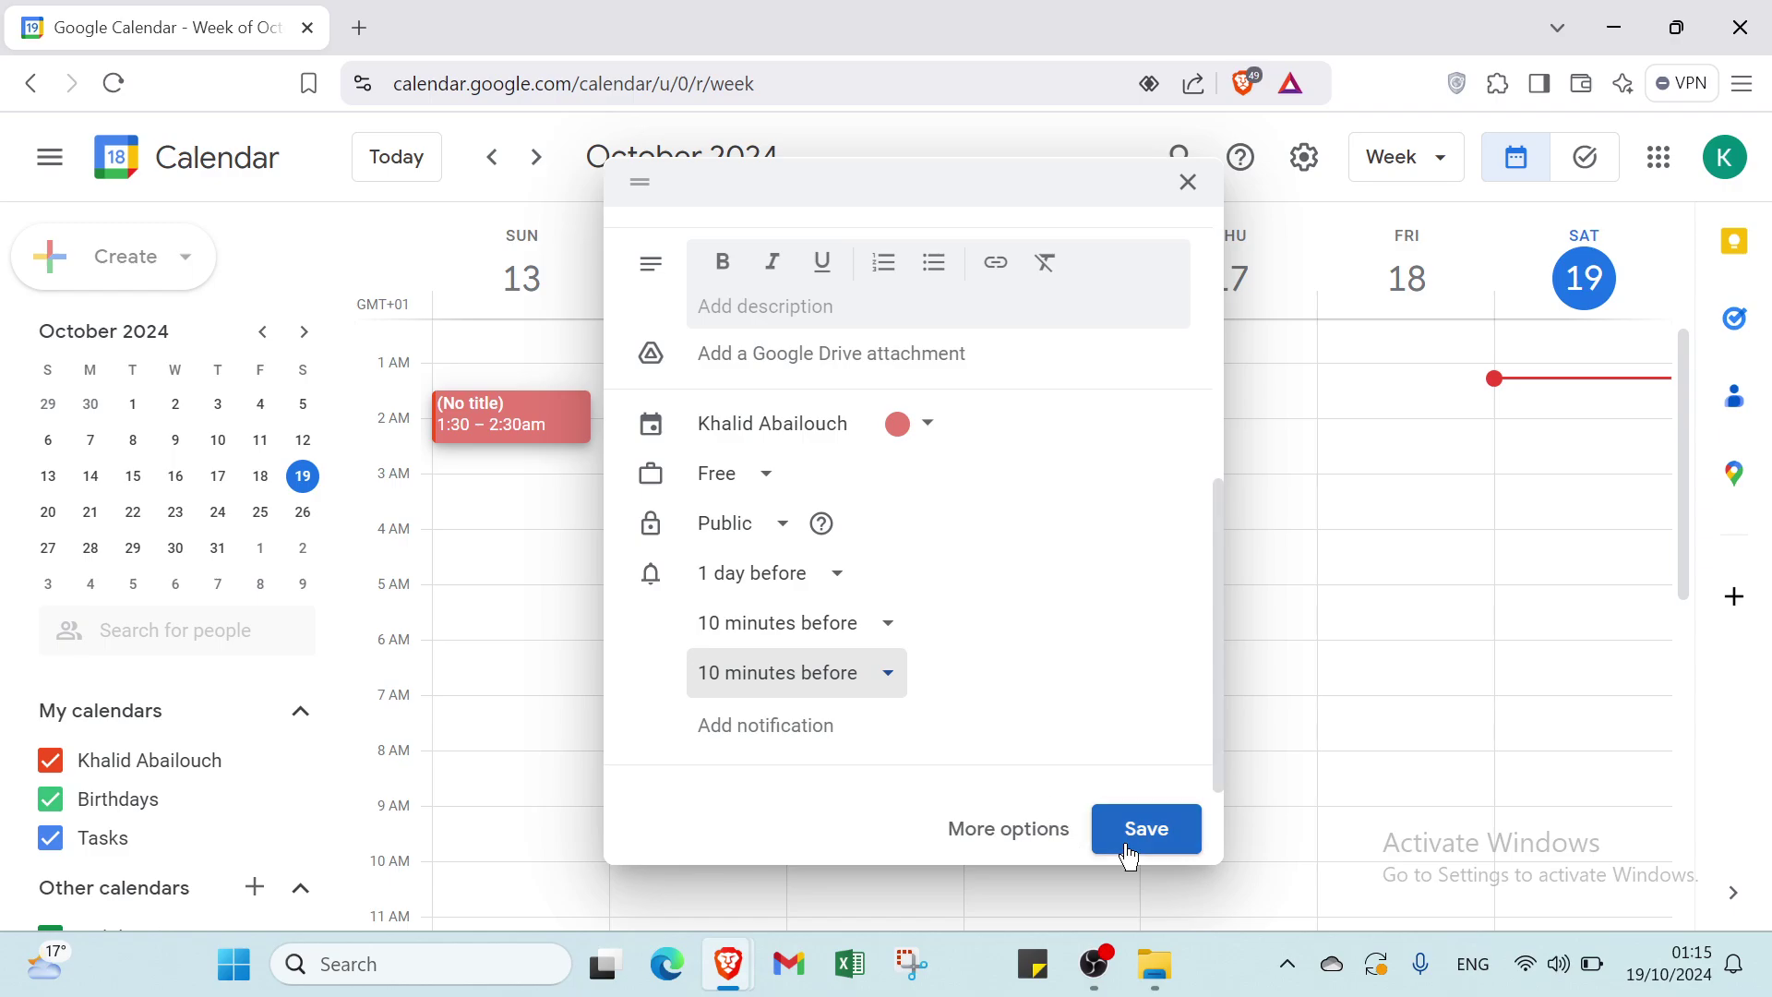
pyautogui.click(1188, 184)
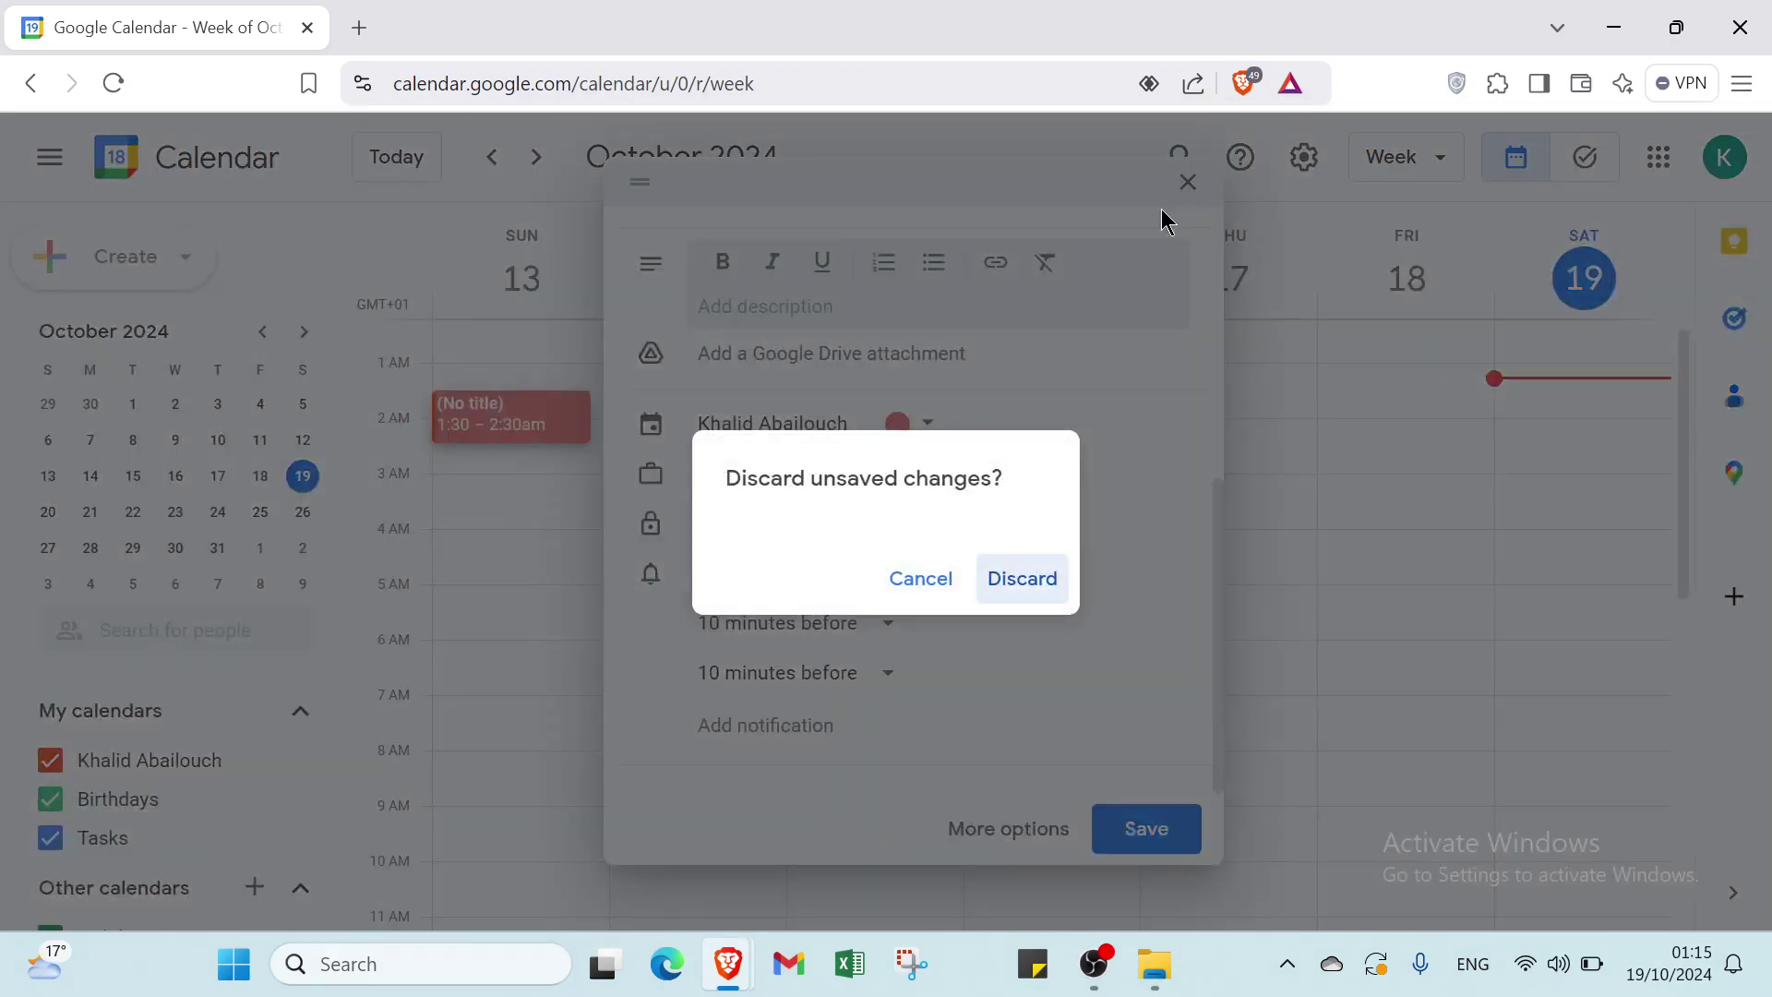
pyautogui.click(1026, 578)
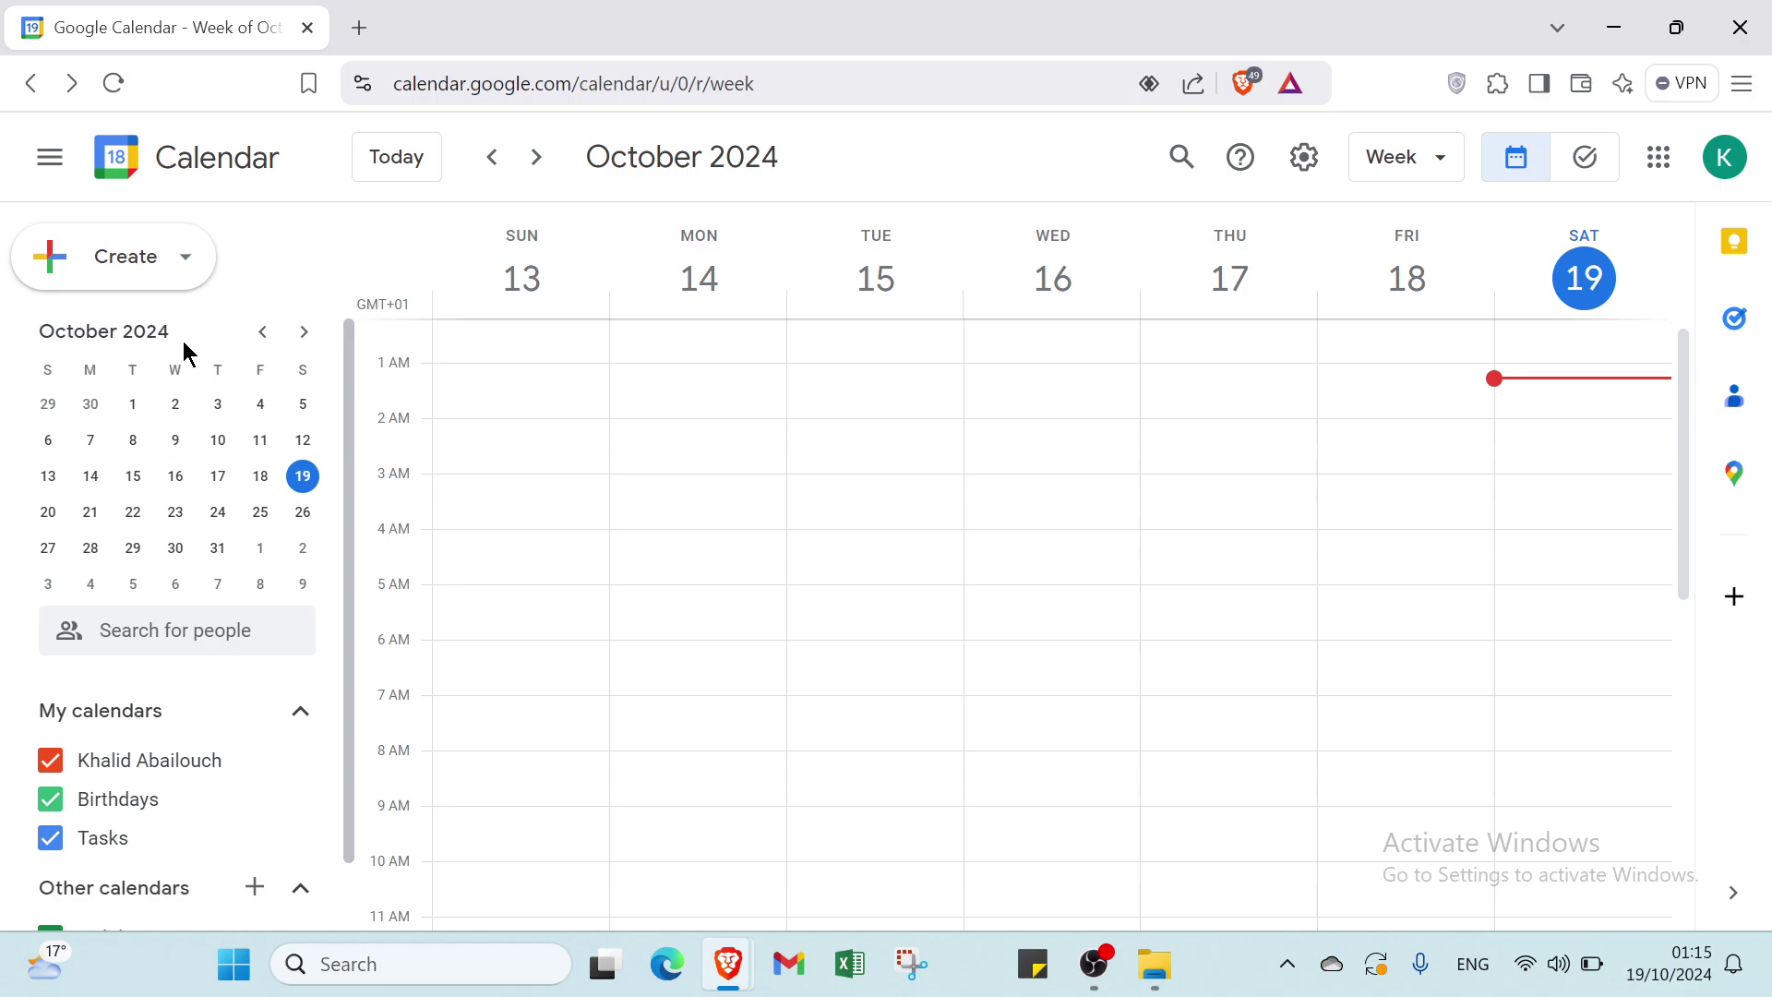
# - Advance the mini calendar to December 2025 and show the week of December 4
pyautogui.click(300, 335)
pyautogui.click(300, 335)
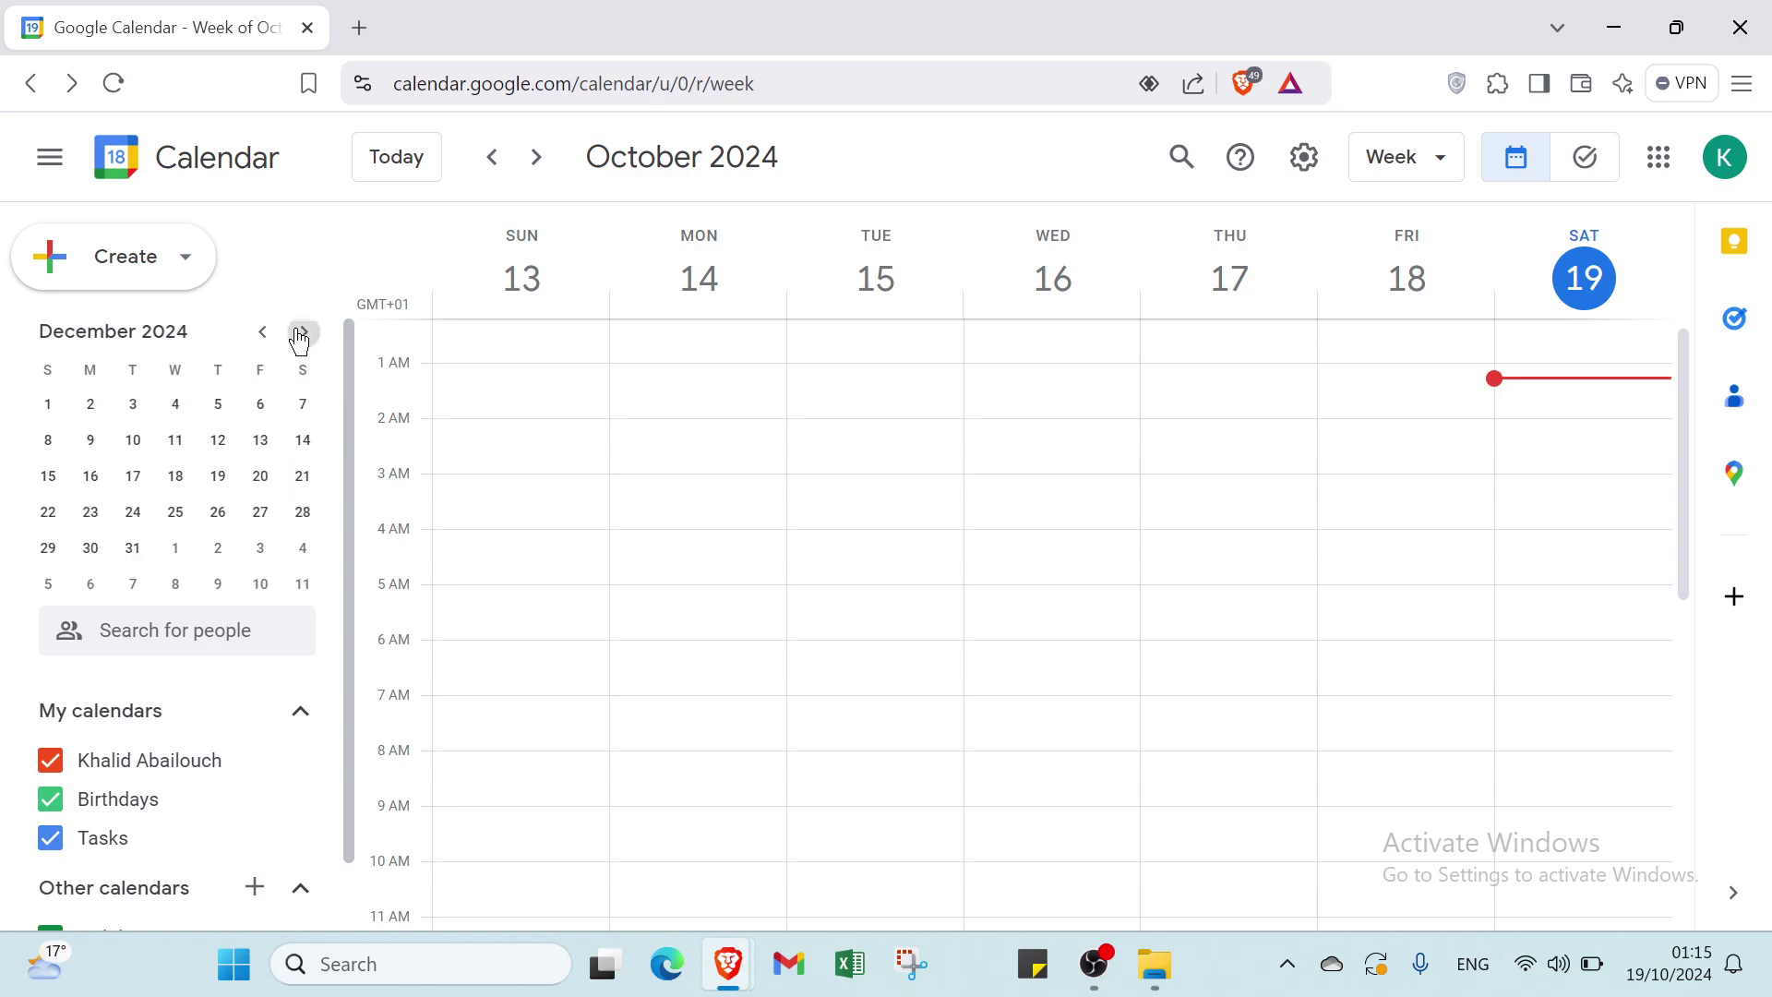
pyautogui.click(300, 335)
pyautogui.click(300, 335)
pyautogui.click(300, 335)
pyautogui.click(300, 335)
pyautogui.click(300, 335)
pyautogui.click(300, 335)
pyautogui.click(300, 335)
pyautogui.click(300, 335)
pyautogui.click(300, 335)
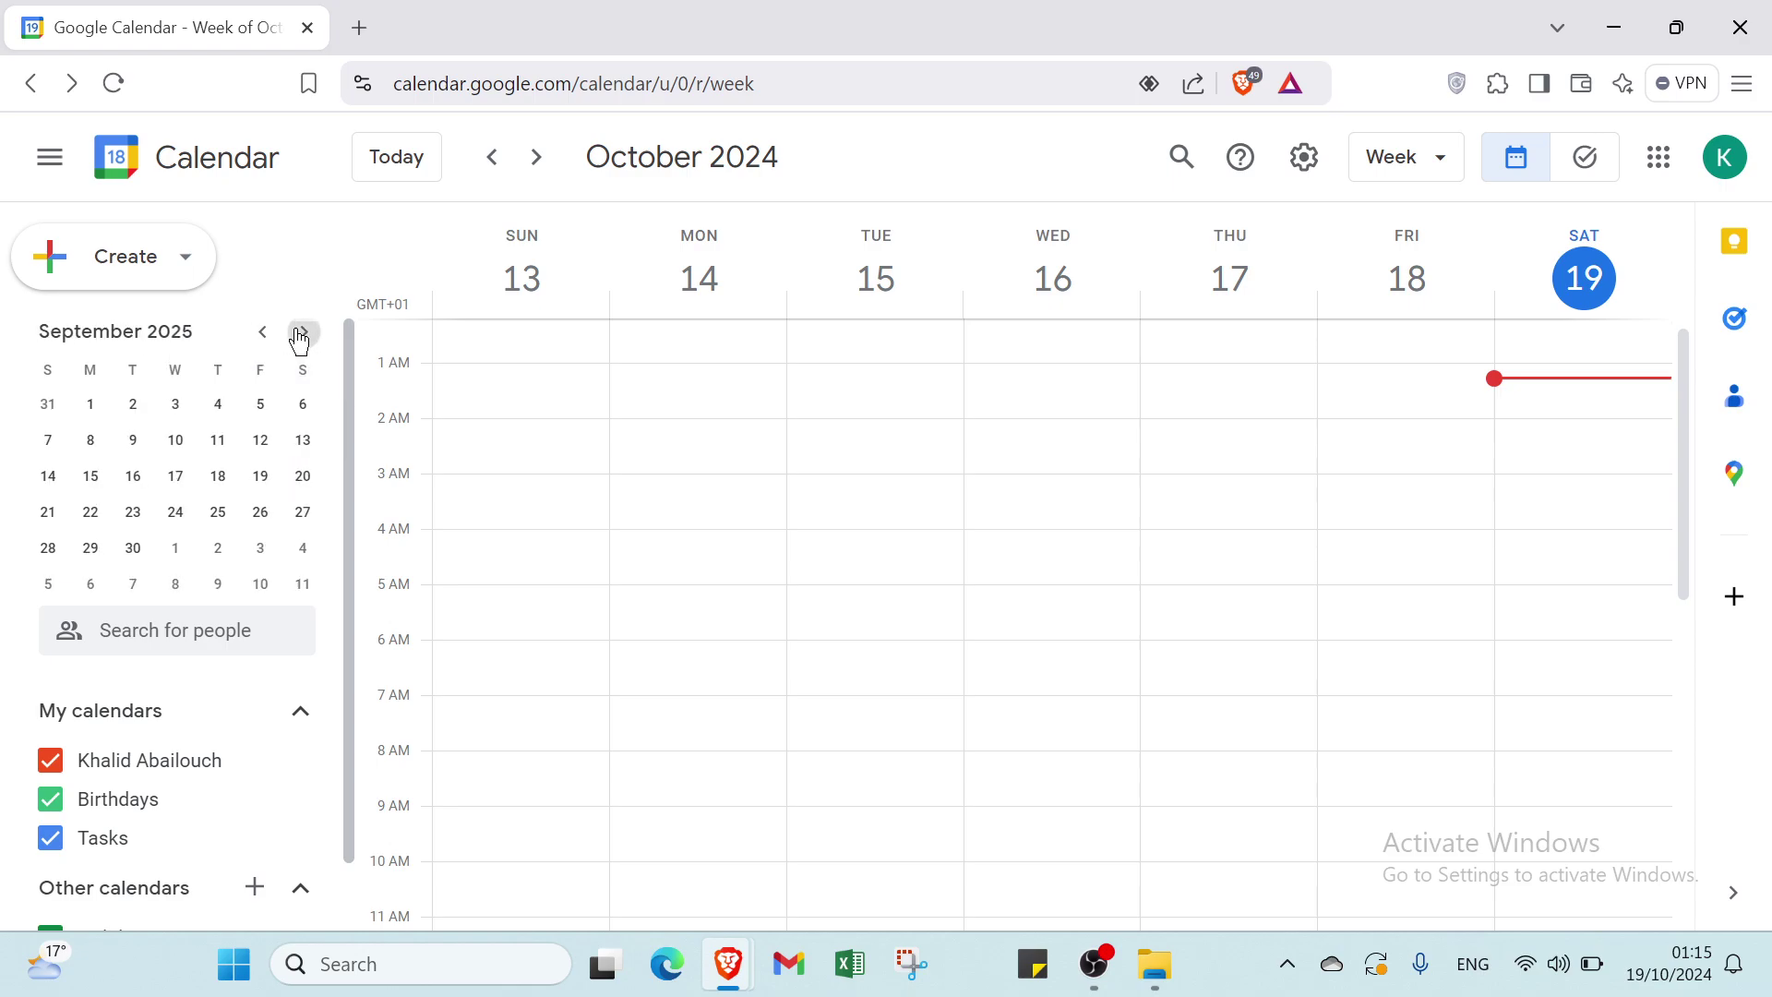
pyautogui.click(300, 335)
pyautogui.click(300, 335)
pyautogui.click(300, 335)
pyautogui.click(219, 403)
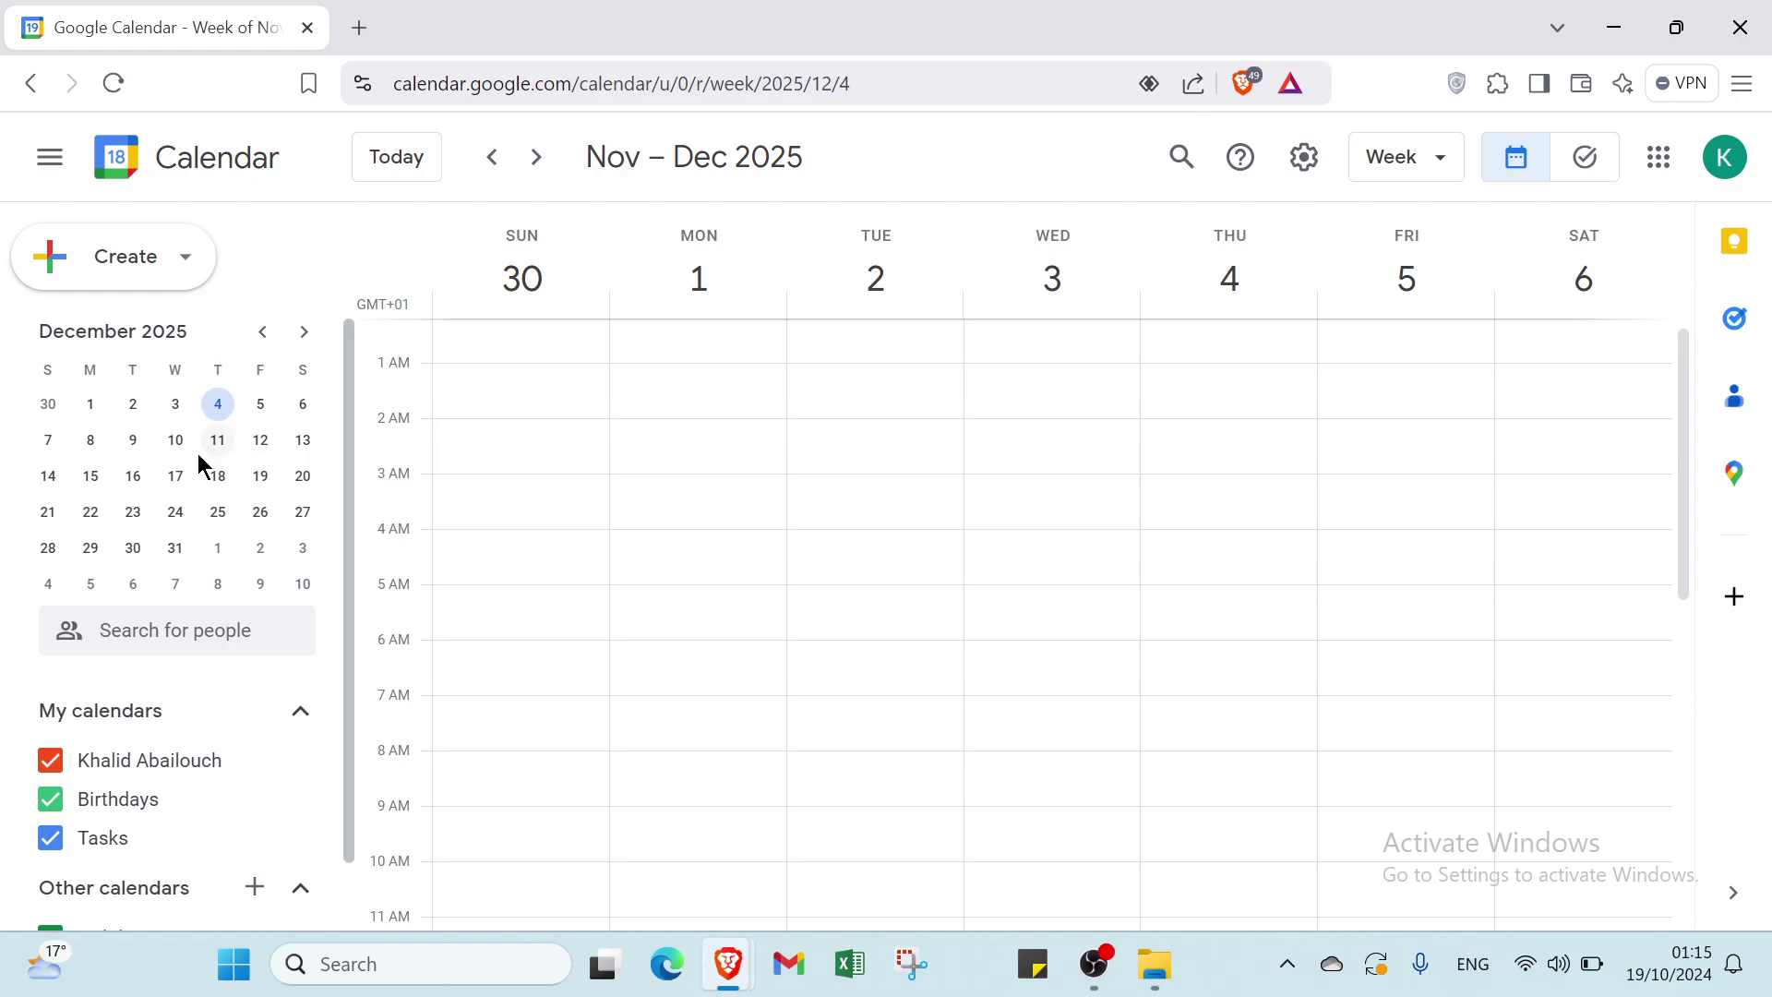
# - Page the mini calendar back to October 2024
pyautogui.click(260, 340)
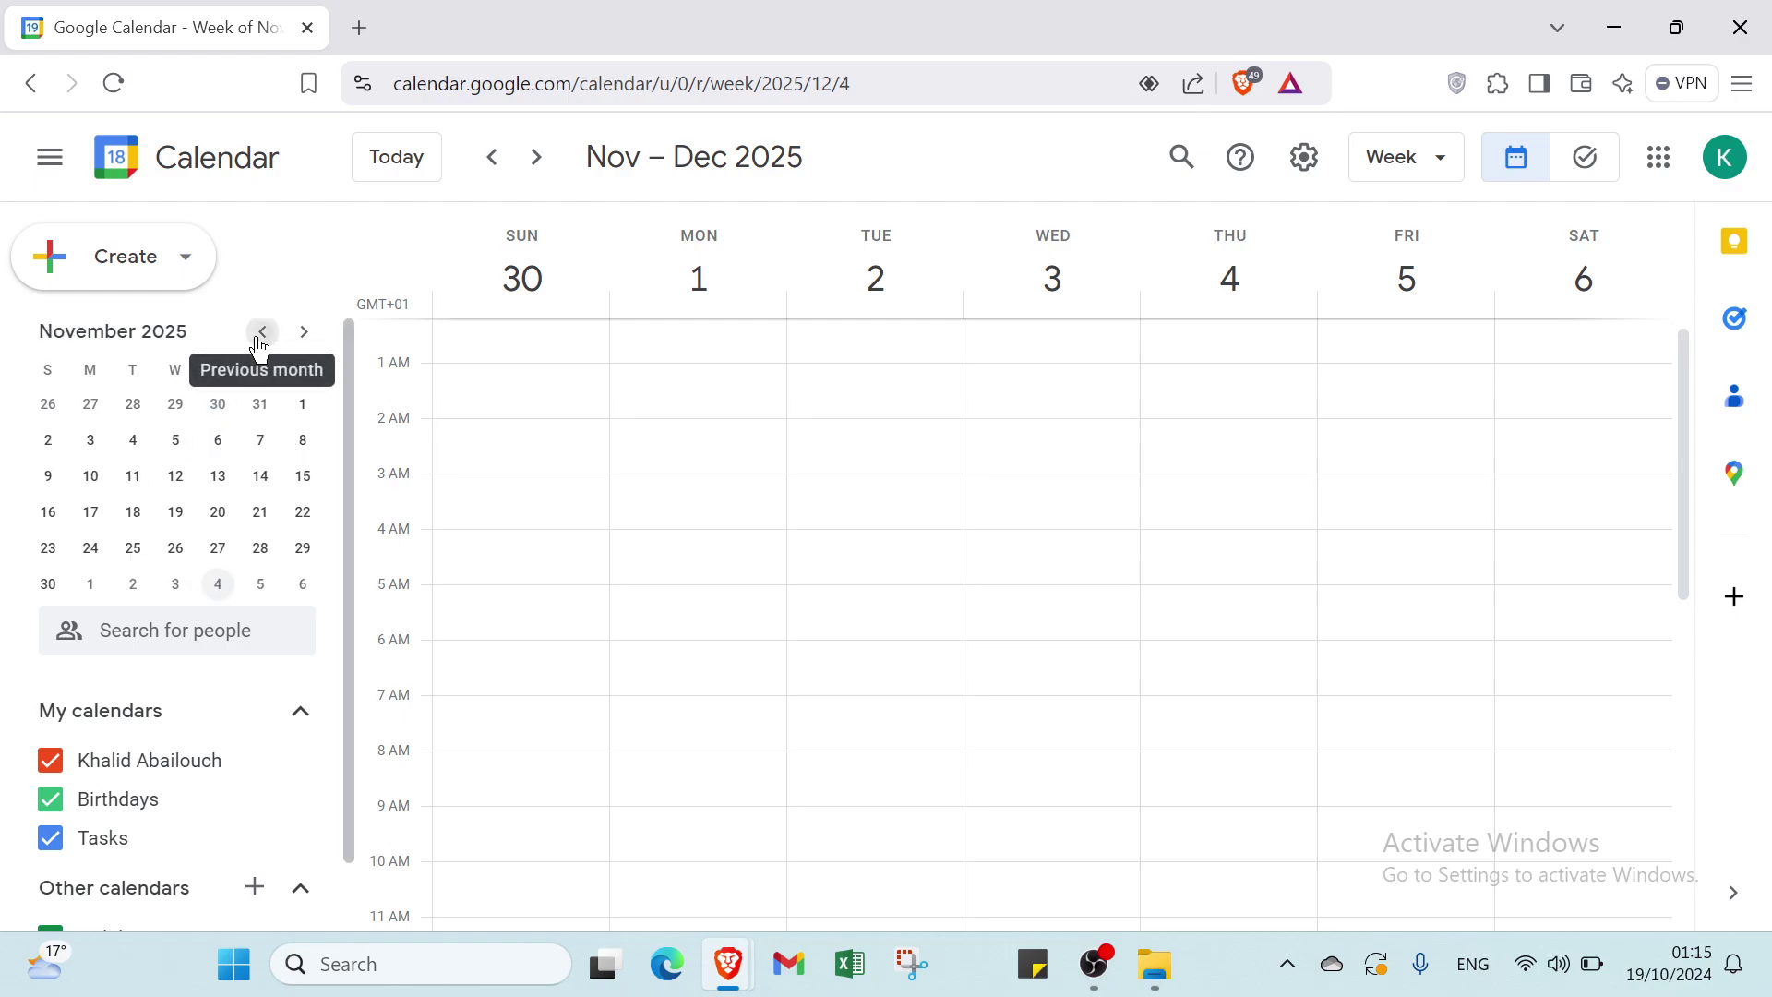
pyautogui.click(261, 339)
pyautogui.click(260, 339)
pyautogui.click(260, 339)
pyautogui.click(260, 340)
pyautogui.click(260, 339)
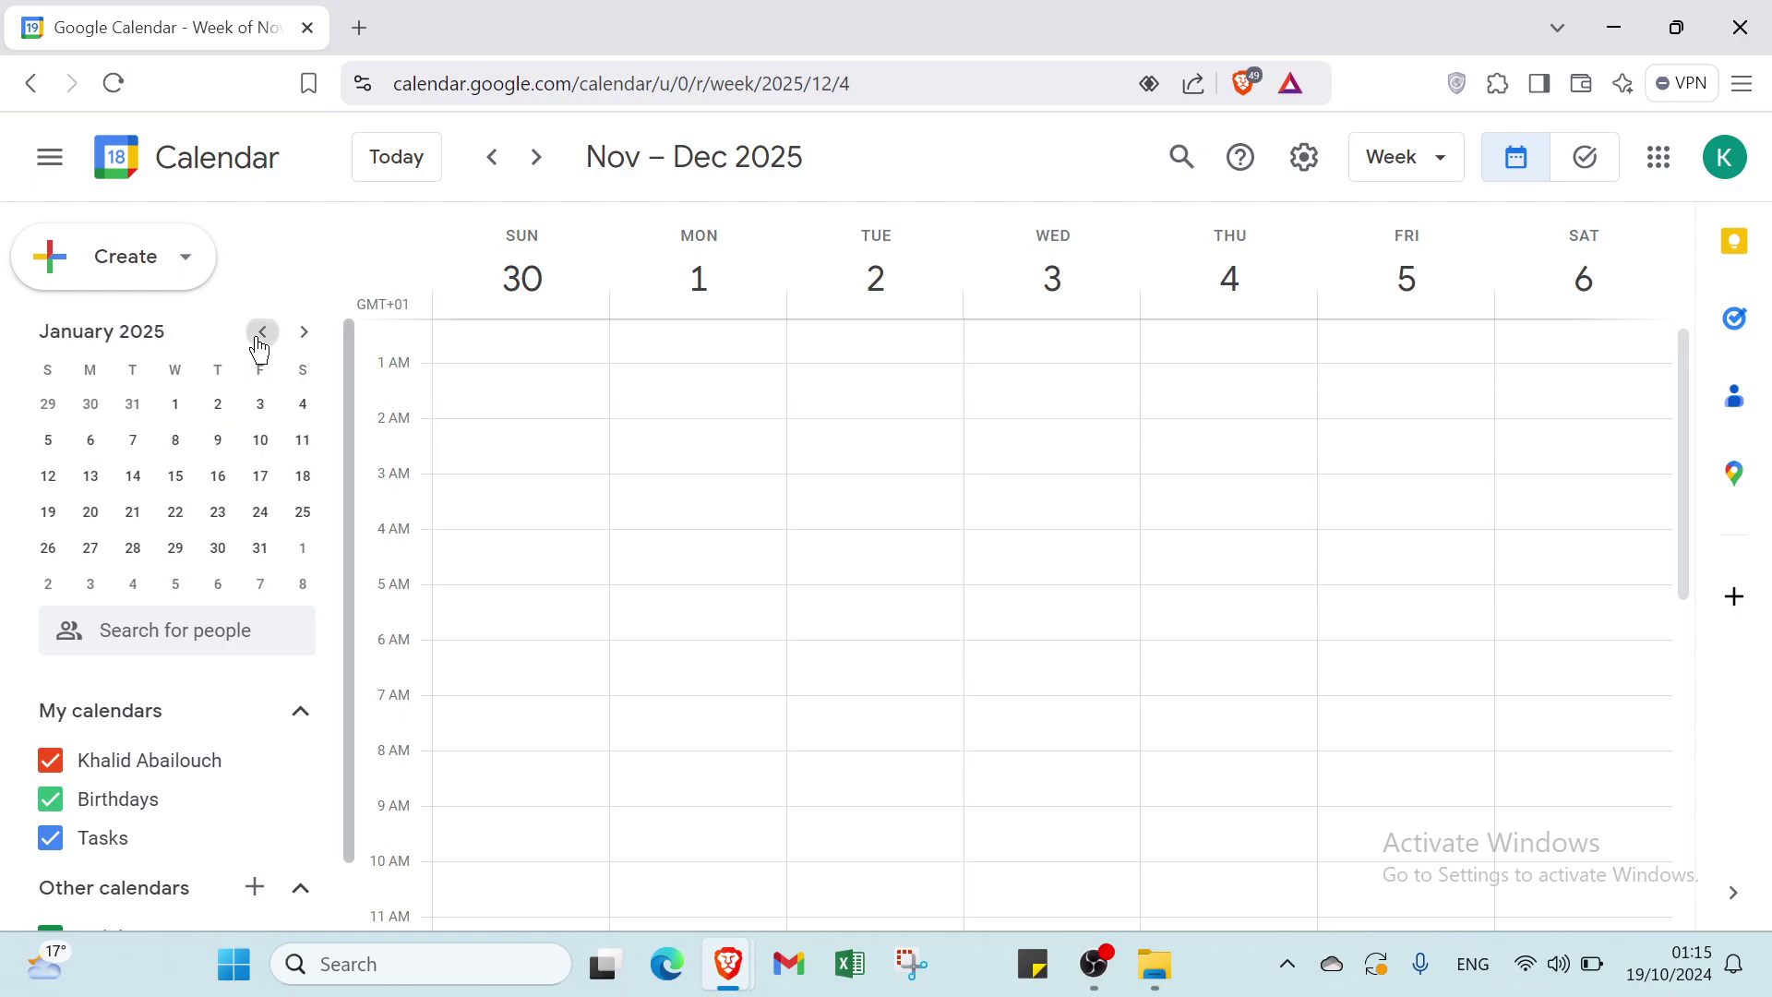
pyautogui.click(260, 340)
pyautogui.click(260, 340)
pyautogui.click(260, 340)
pyautogui.click(261, 334)
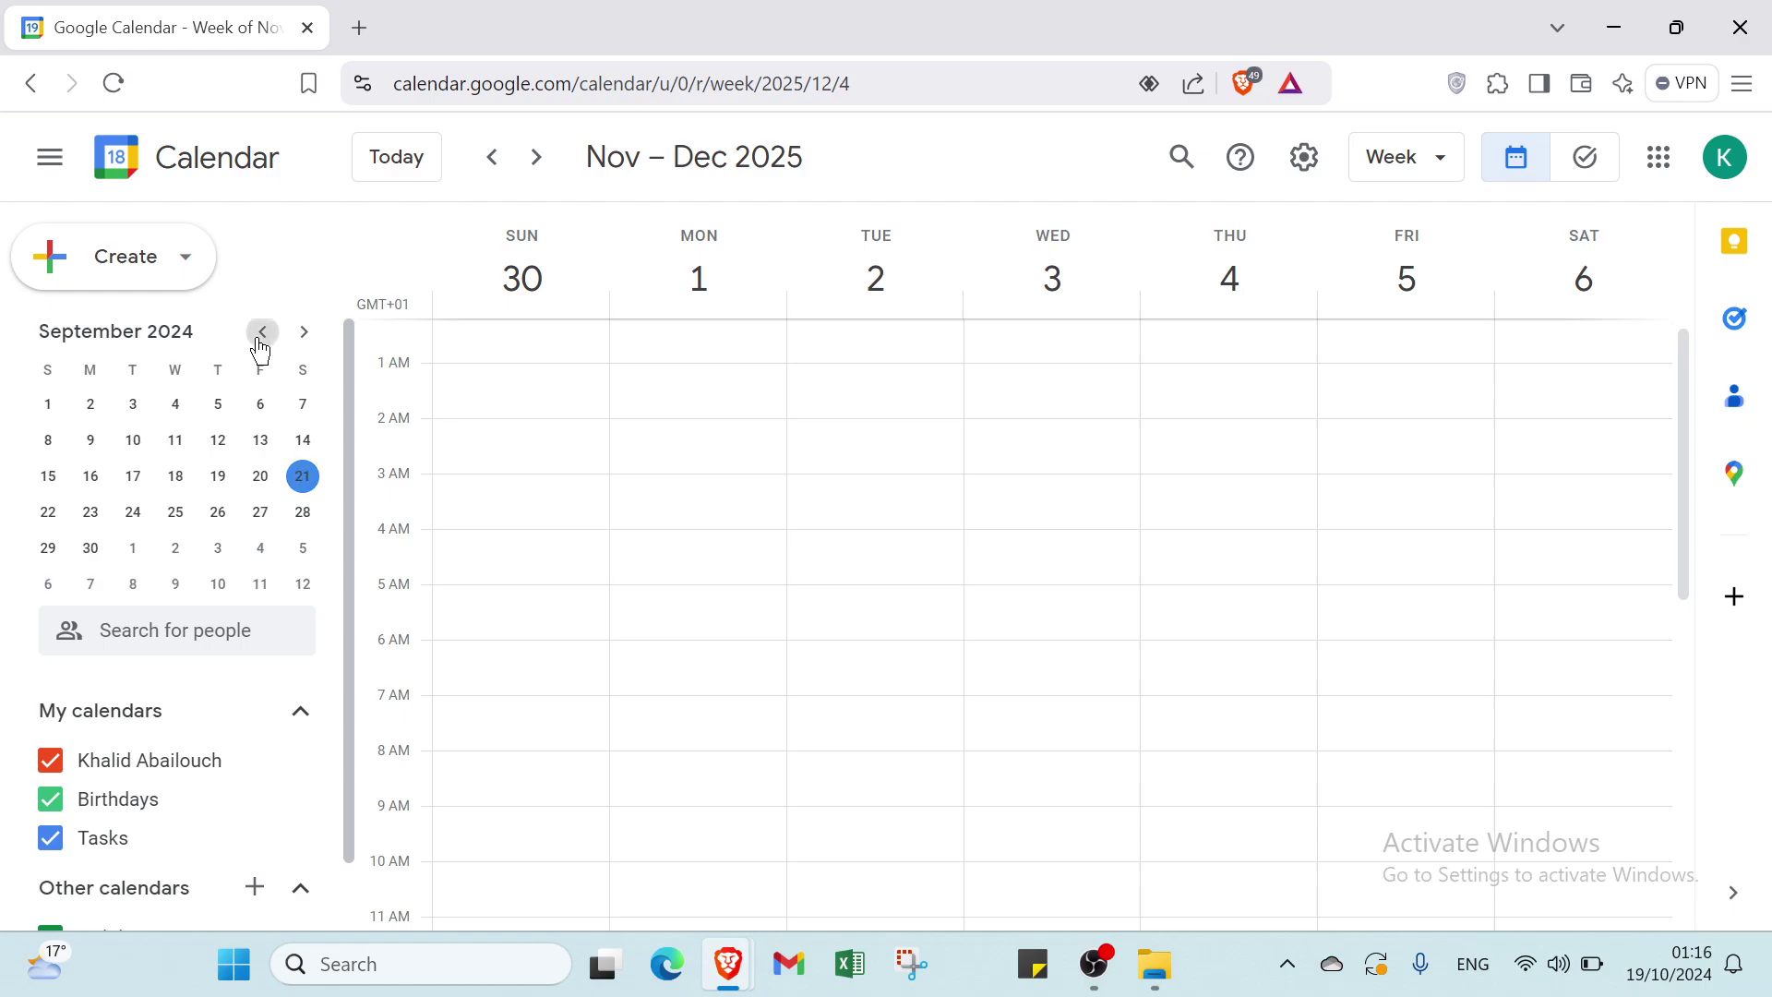
pyautogui.click(305, 334)
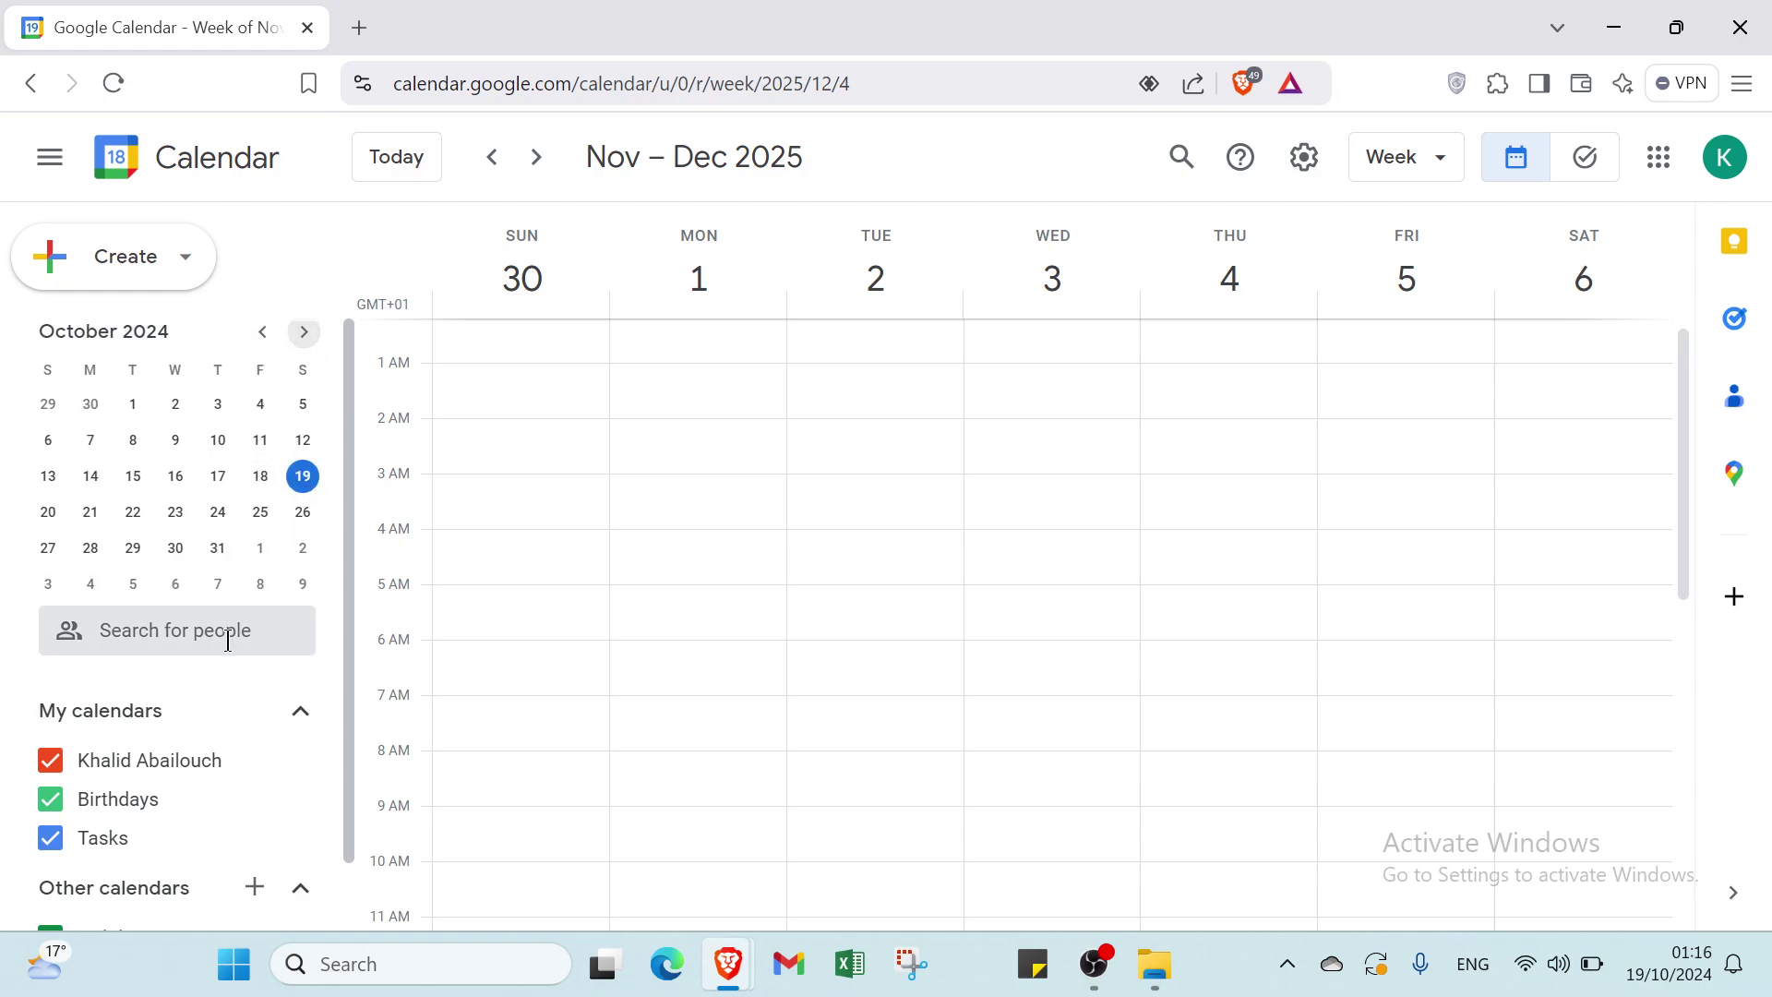
pyautogui.scroll(-1, 198, 651)
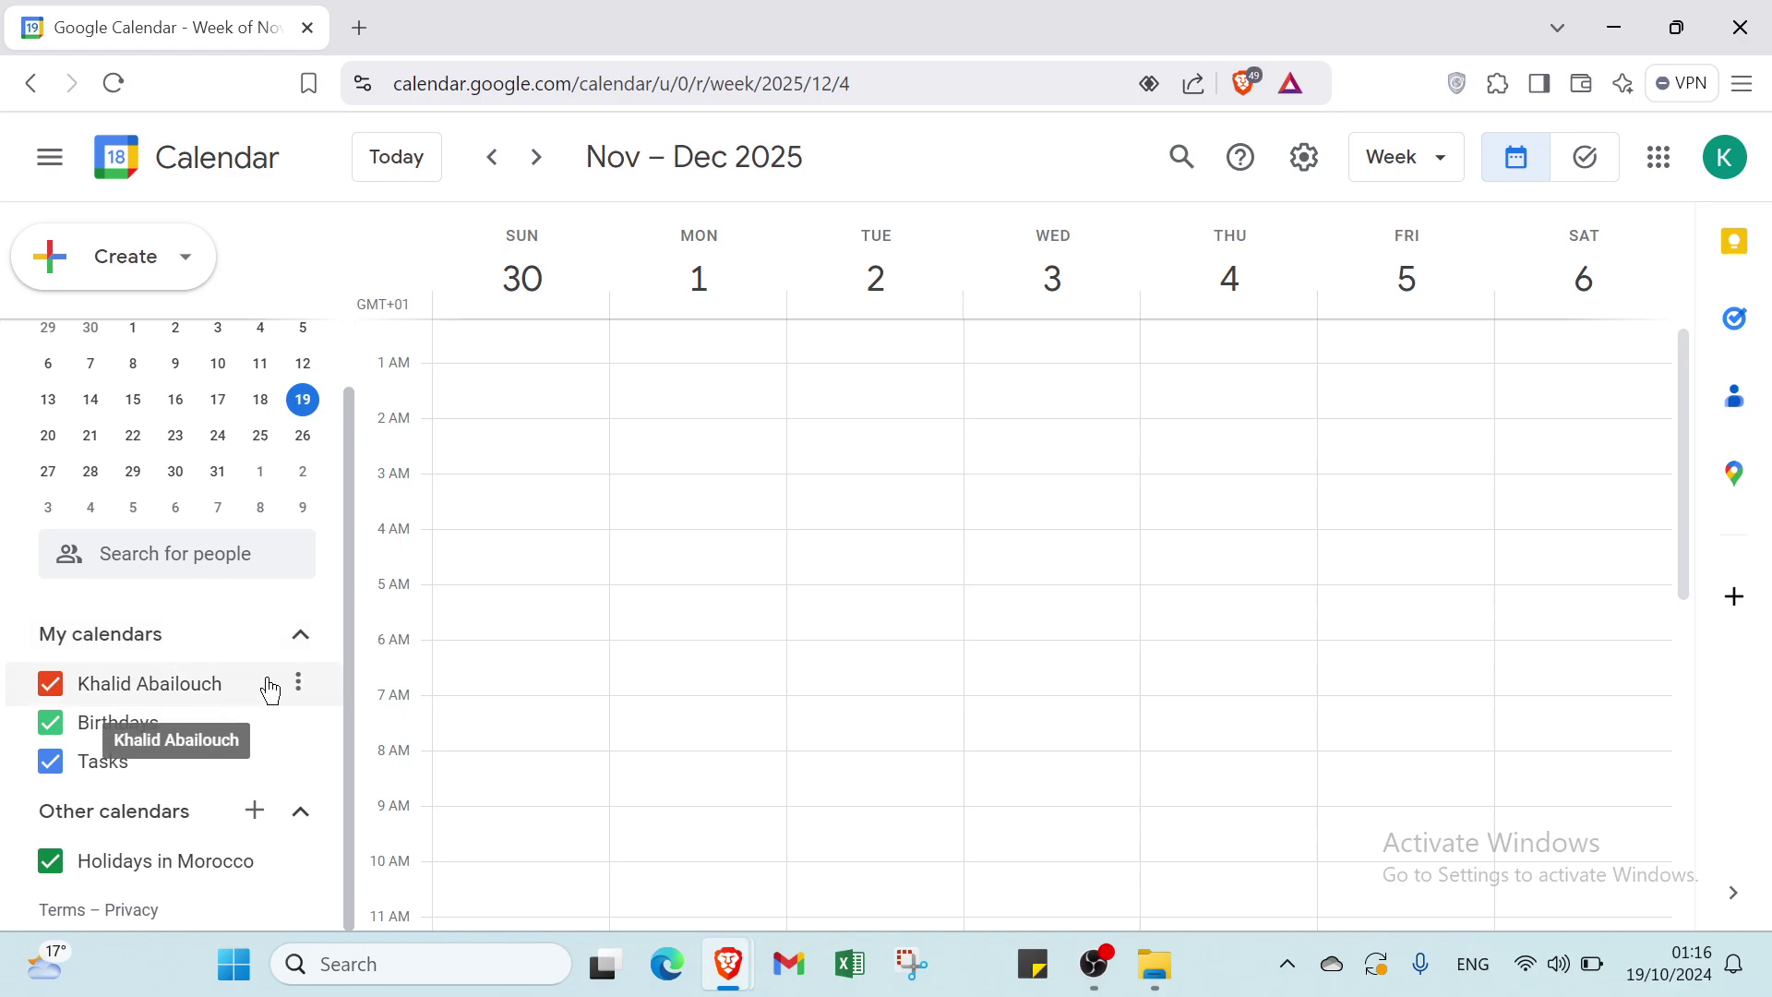
pyautogui.click(51, 685)
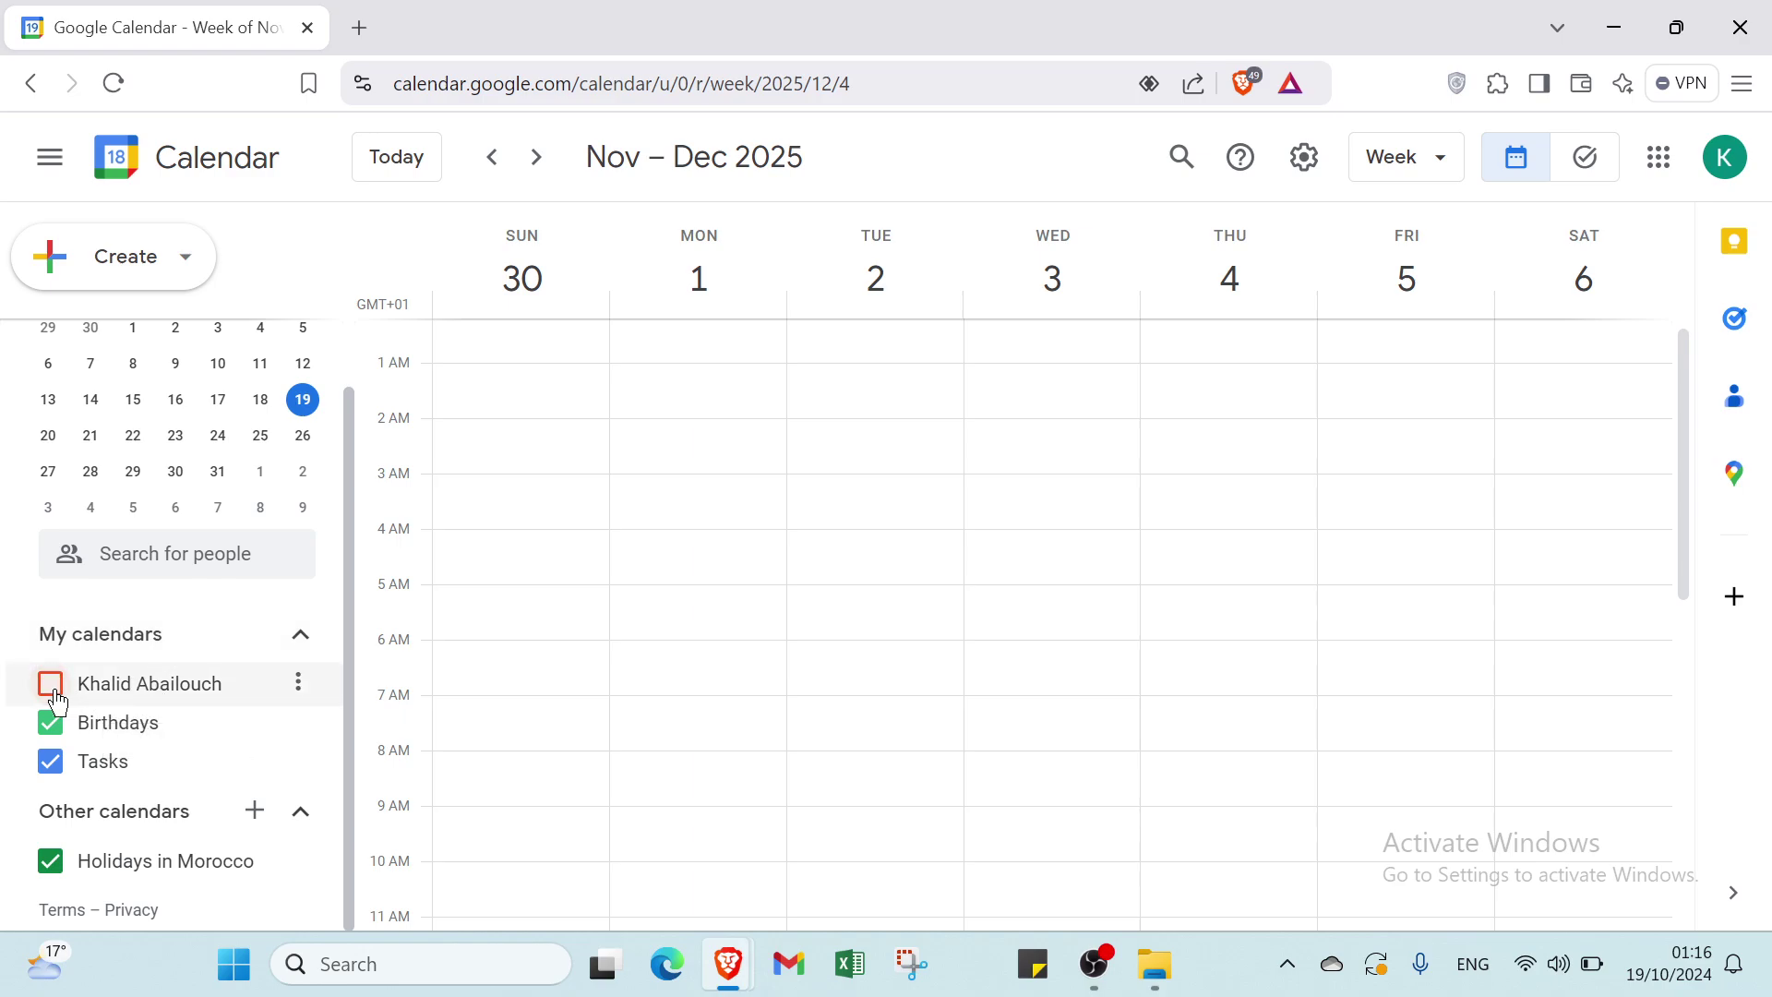
pyautogui.click(54, 690)
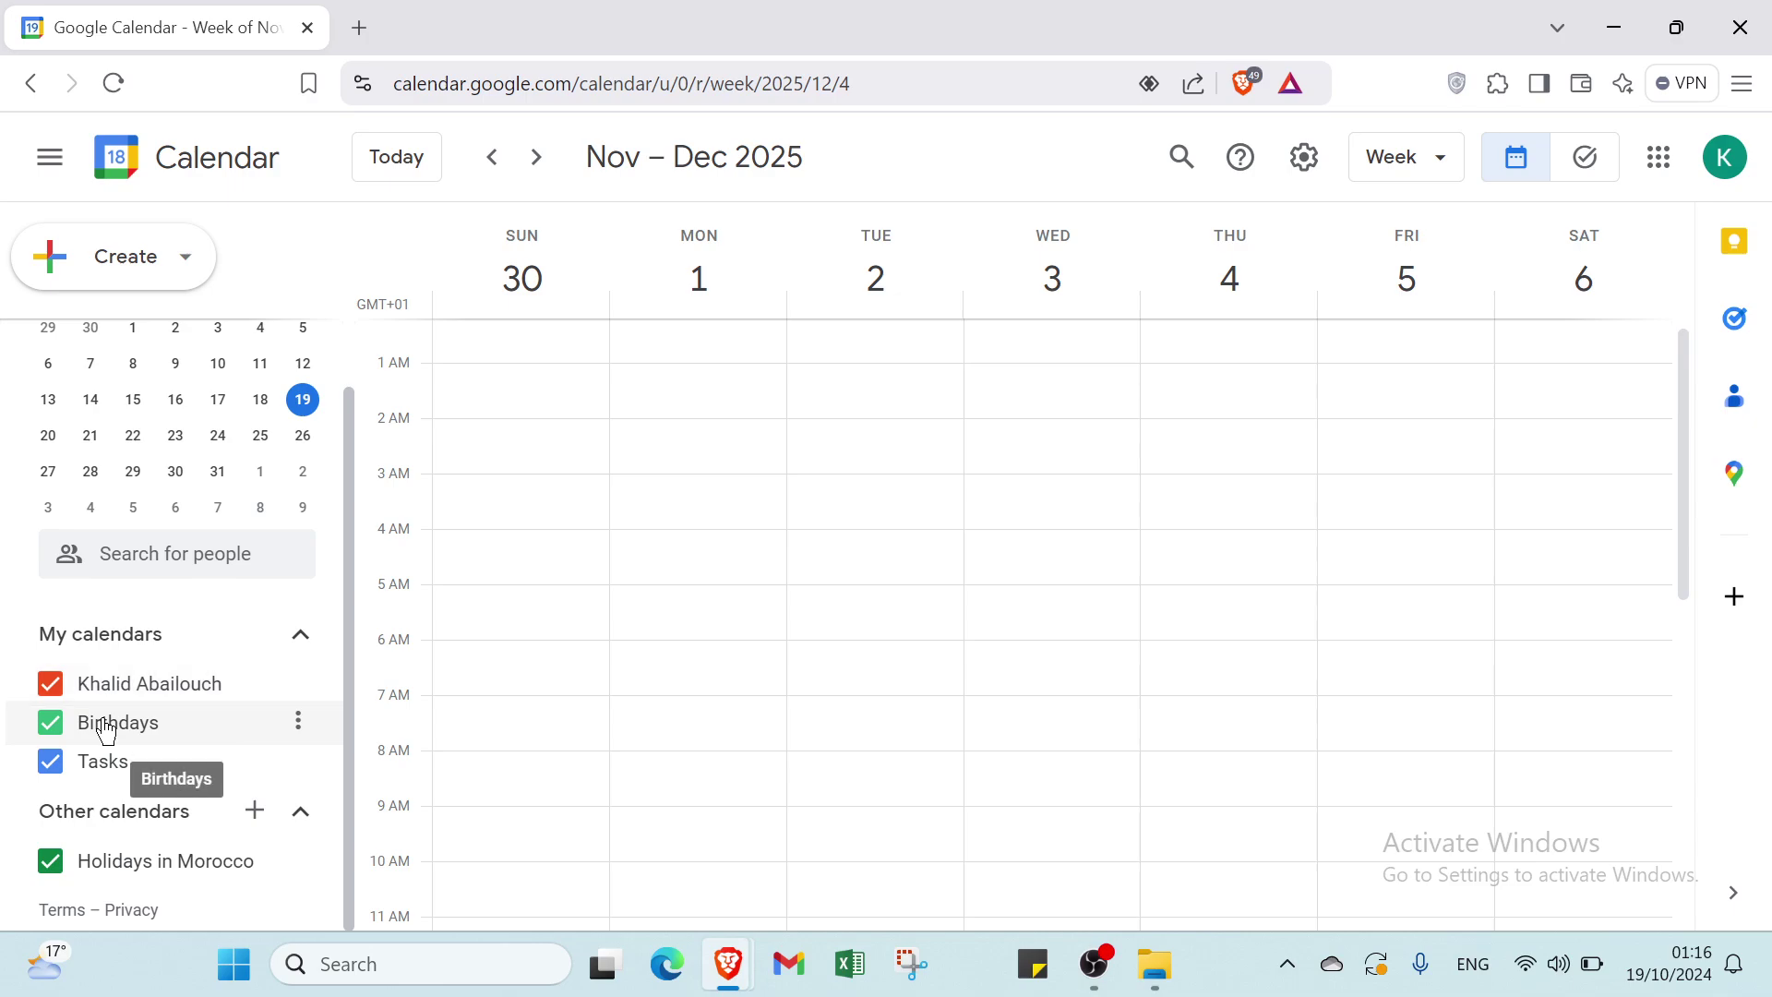
pyautogui.click(98, 724)
pyautogui.click(50, 724)
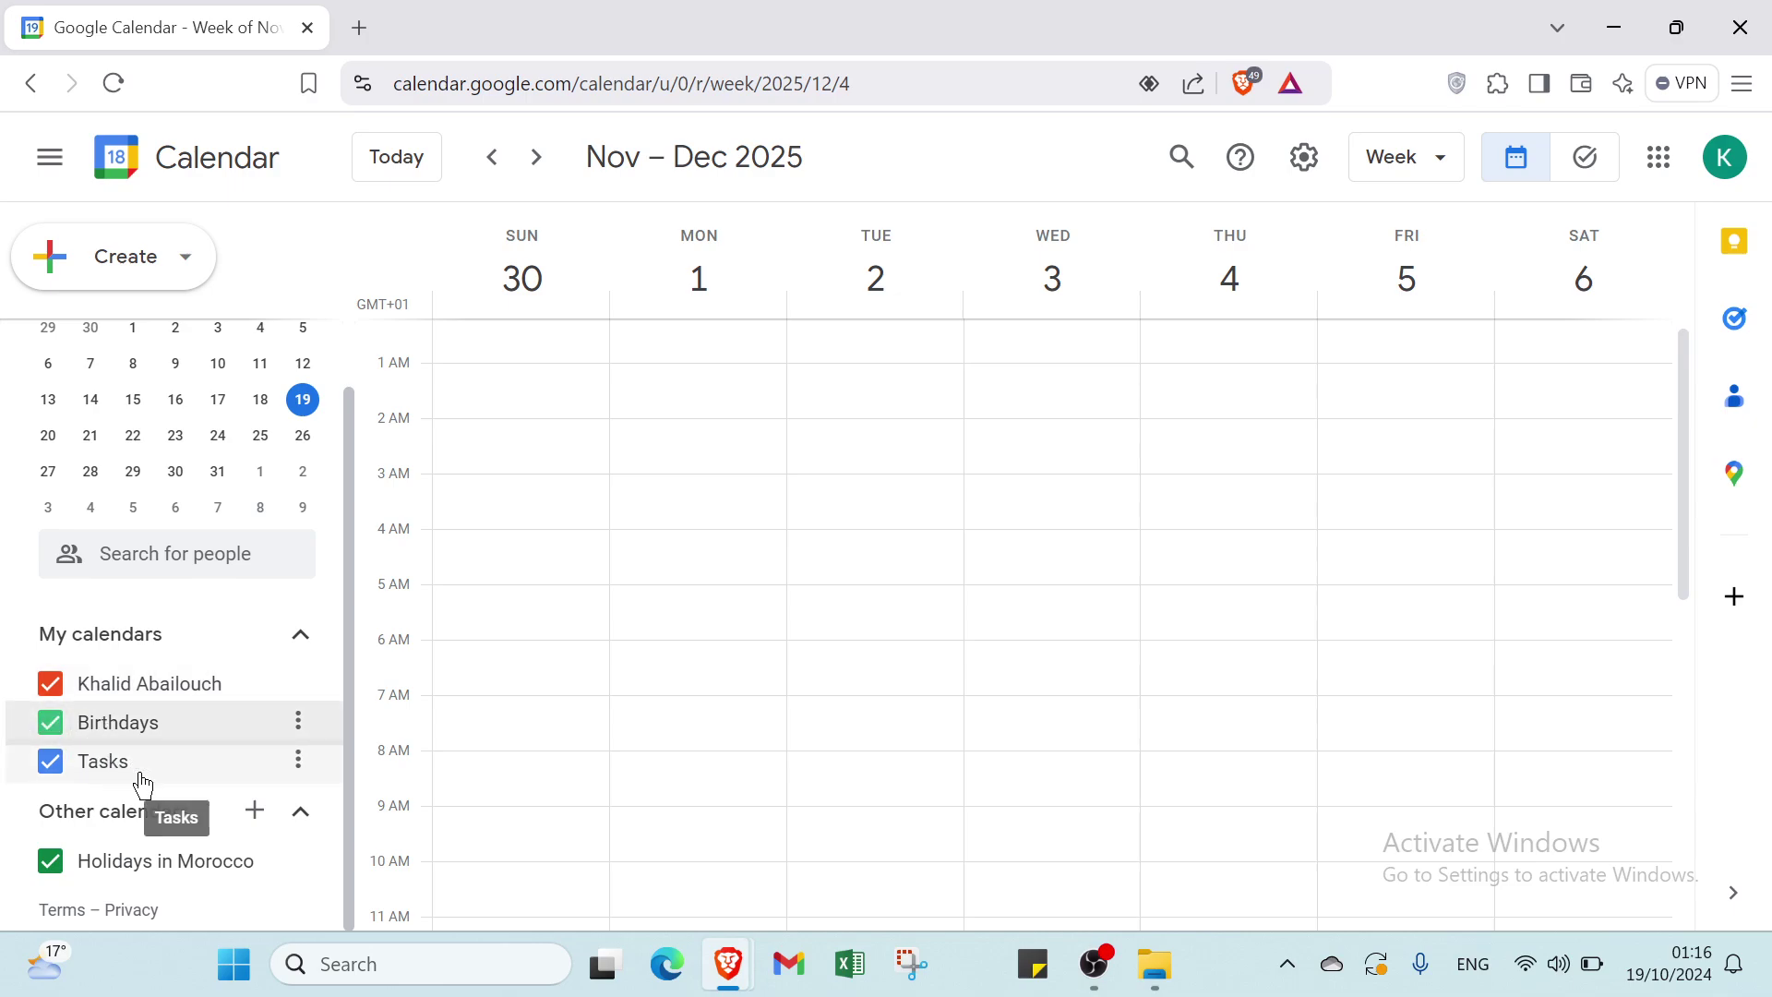
pyautogui.click(255, 811)
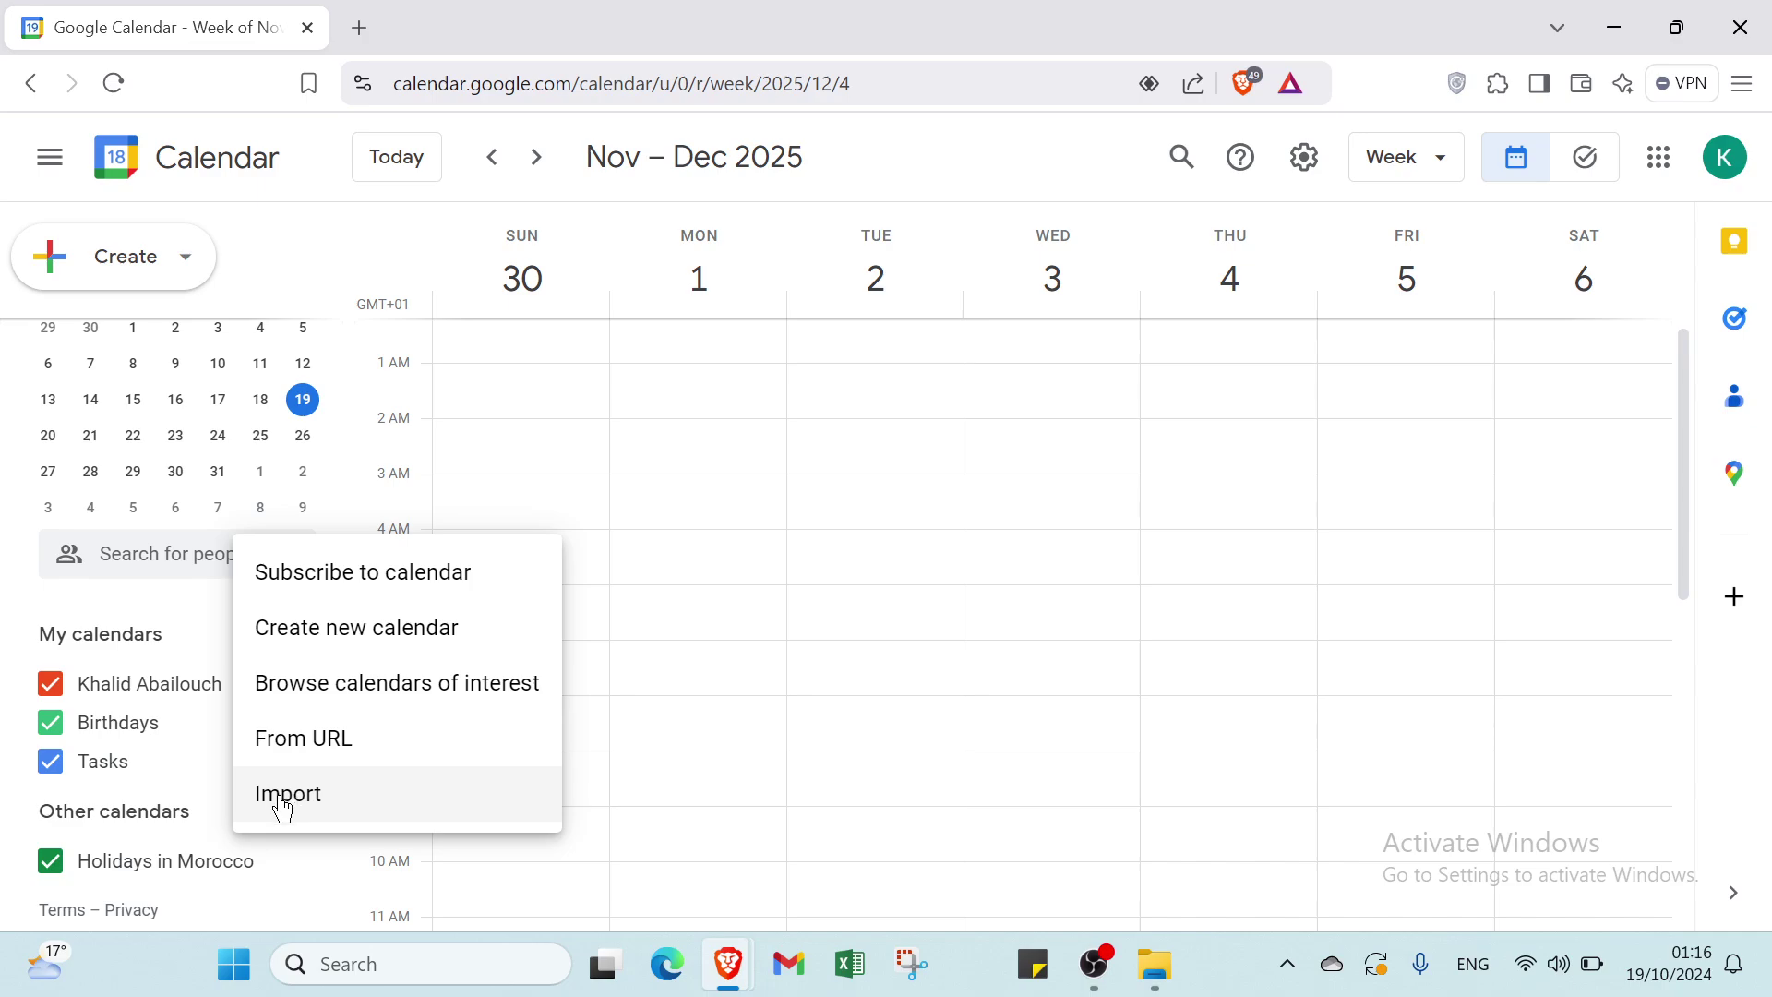
pyautogui.click(139, 819)
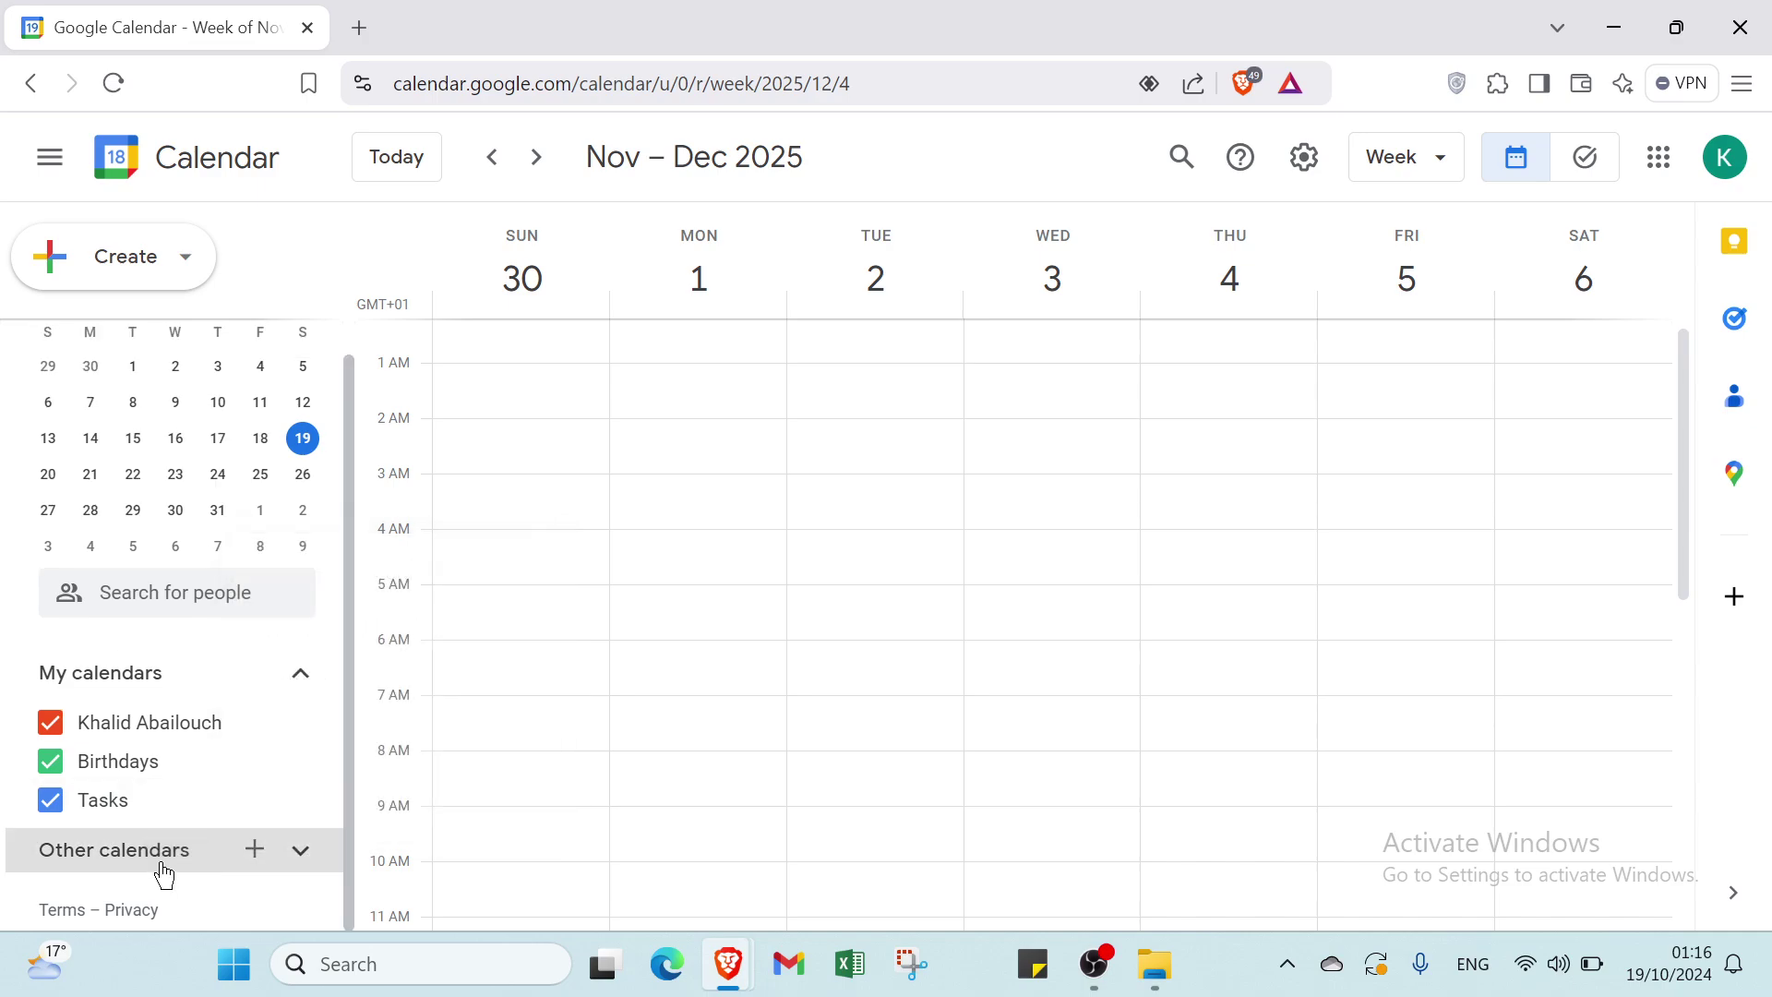
pyautogui.click(299, 851)
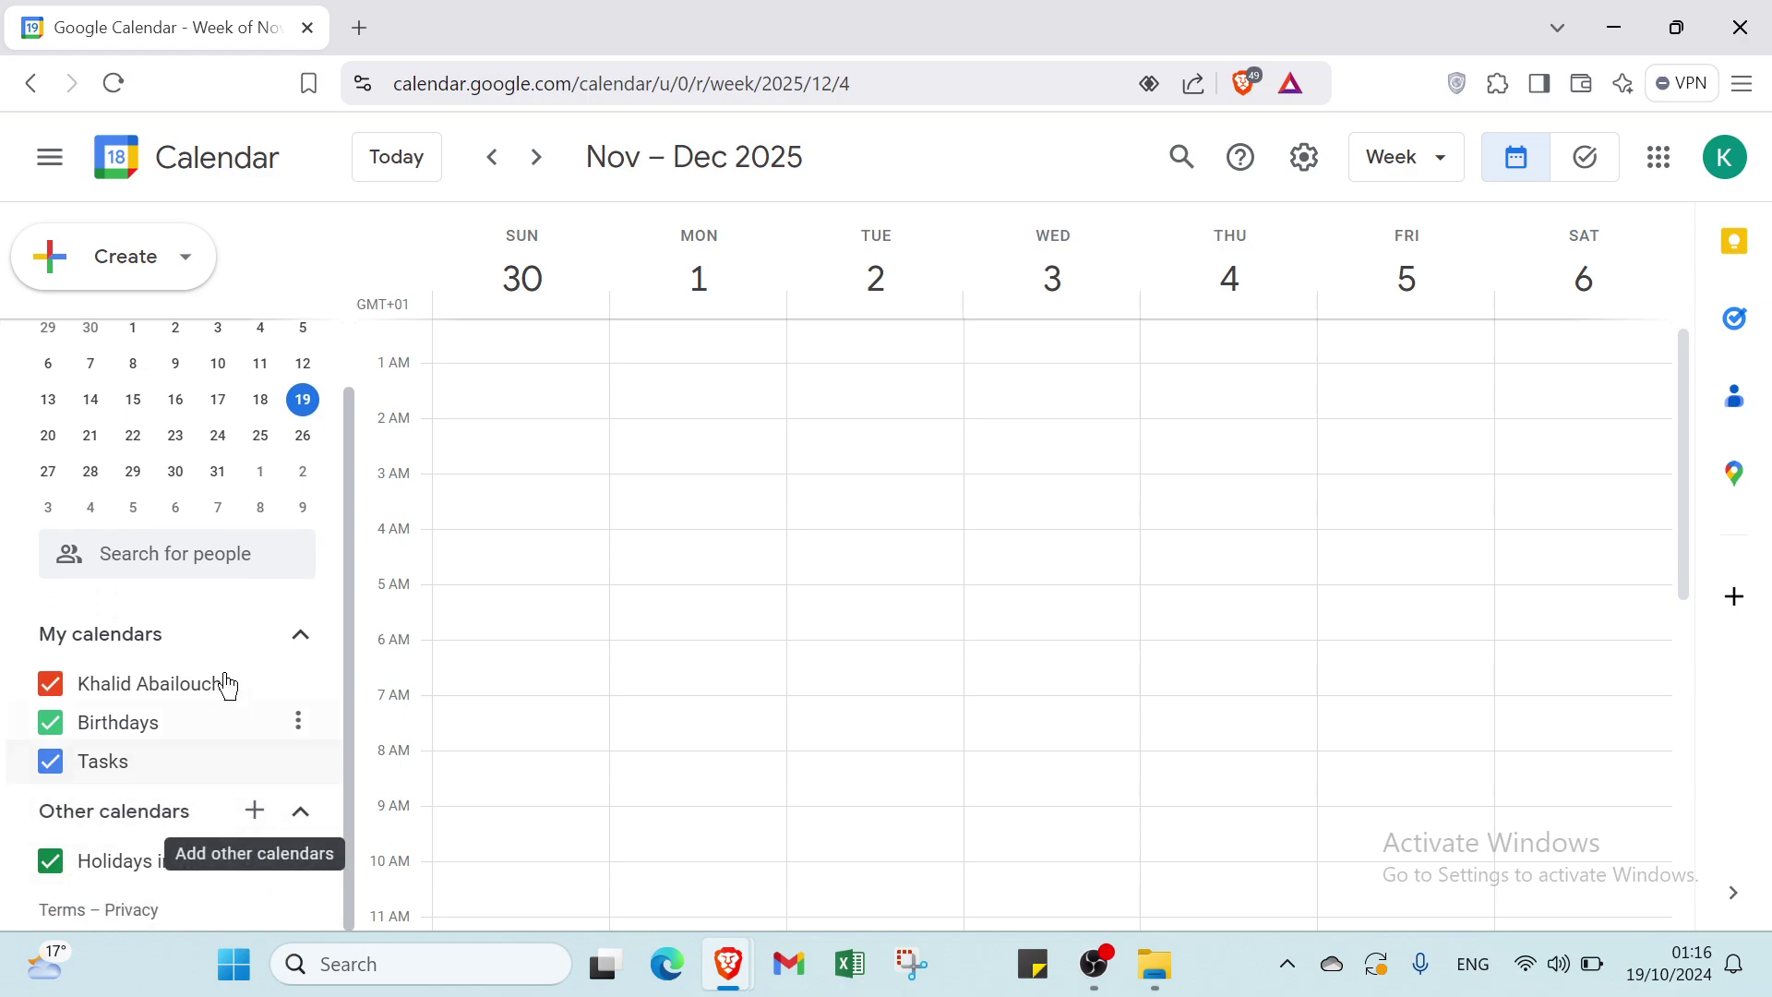
pyautogui.scroll(2, 231, 665)
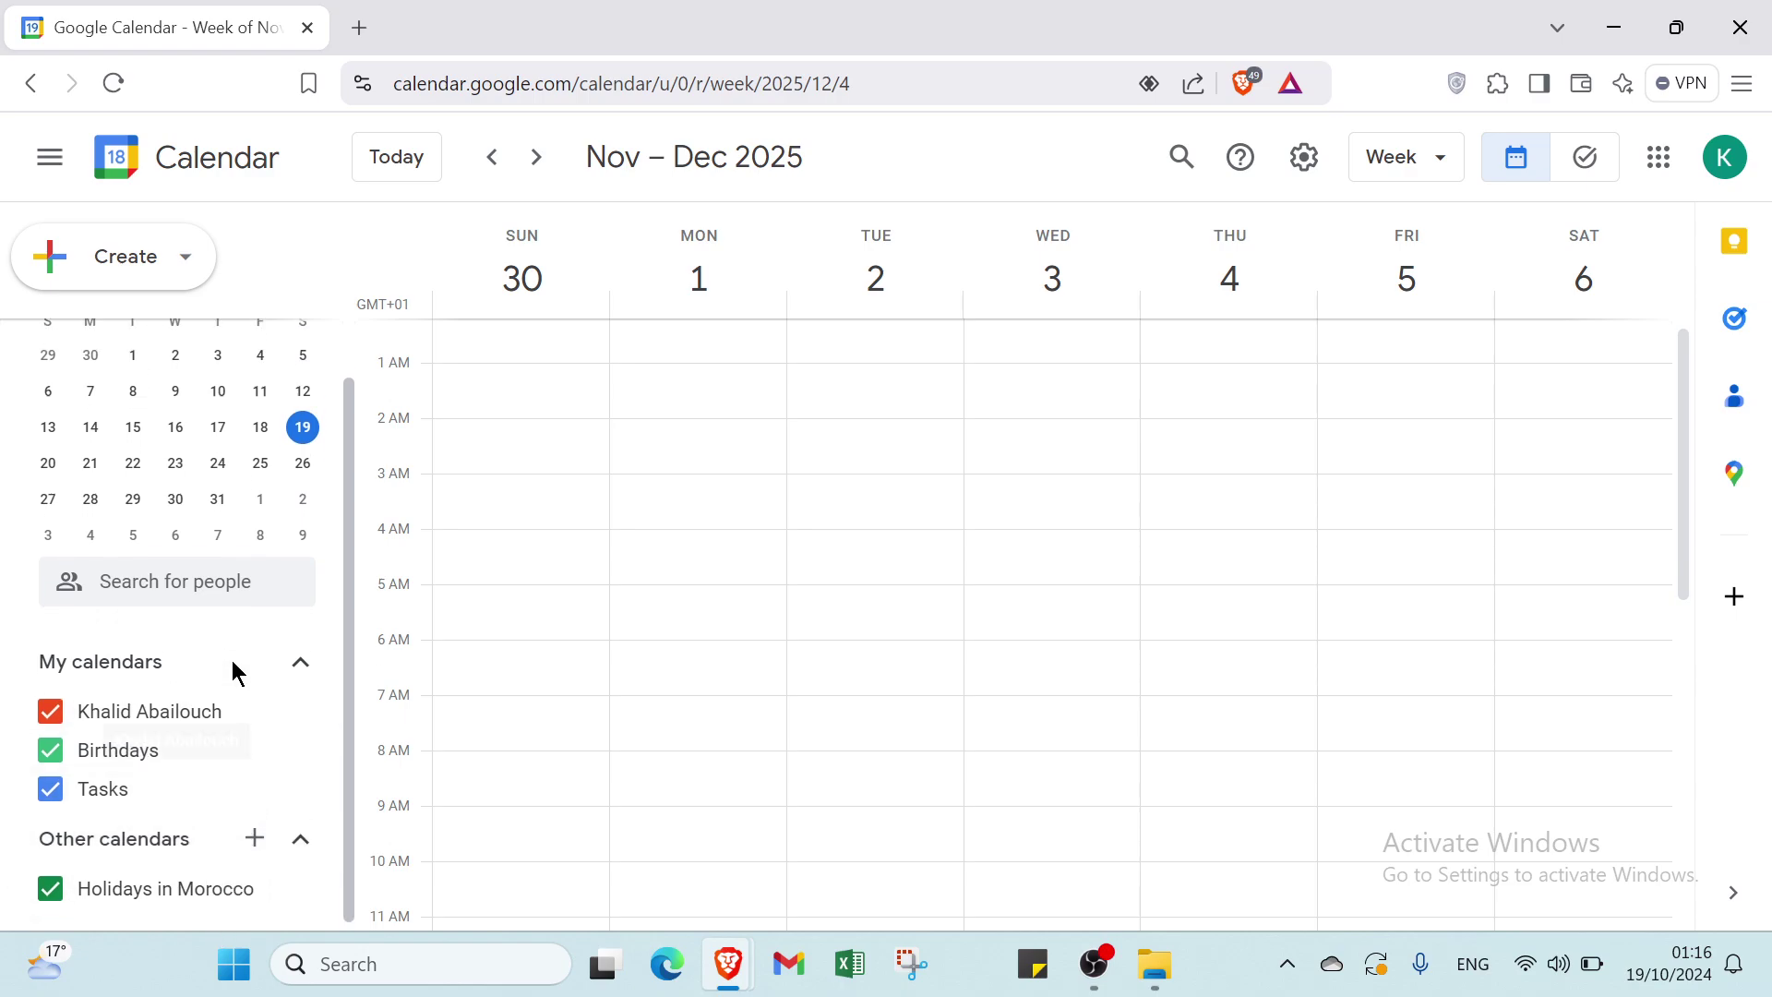
pyautogui.click(159, 259)
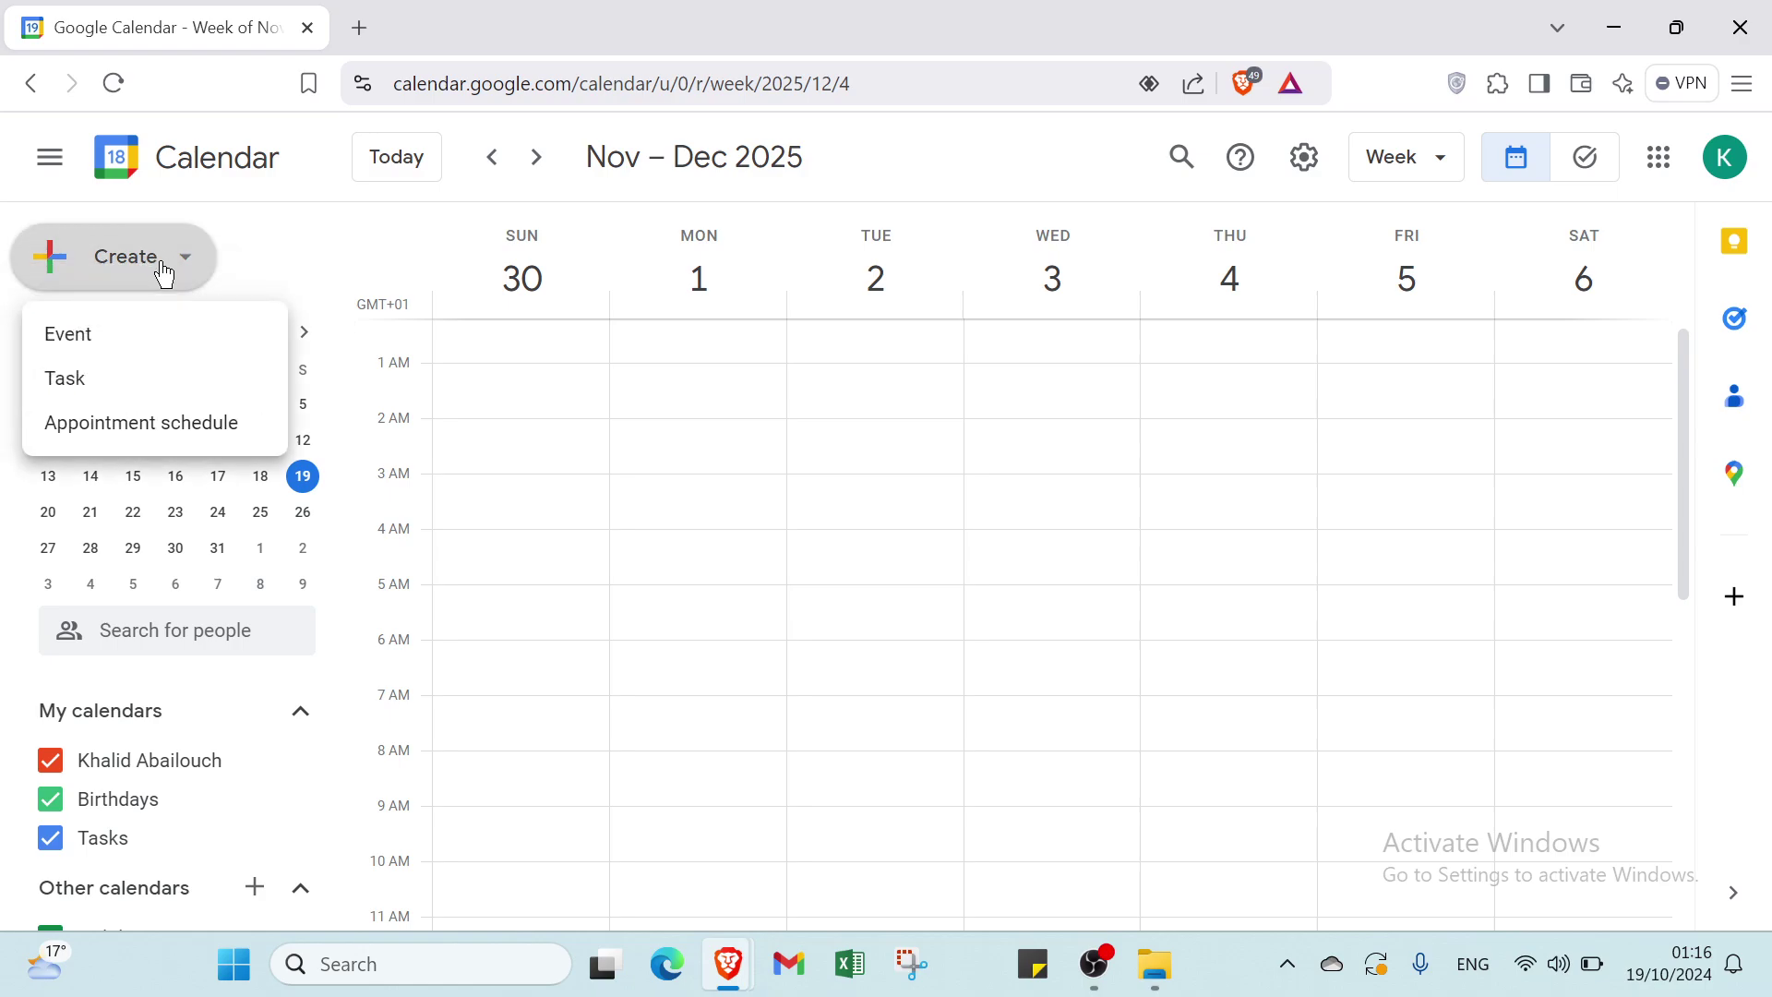
pyautogui.click(154, 381)
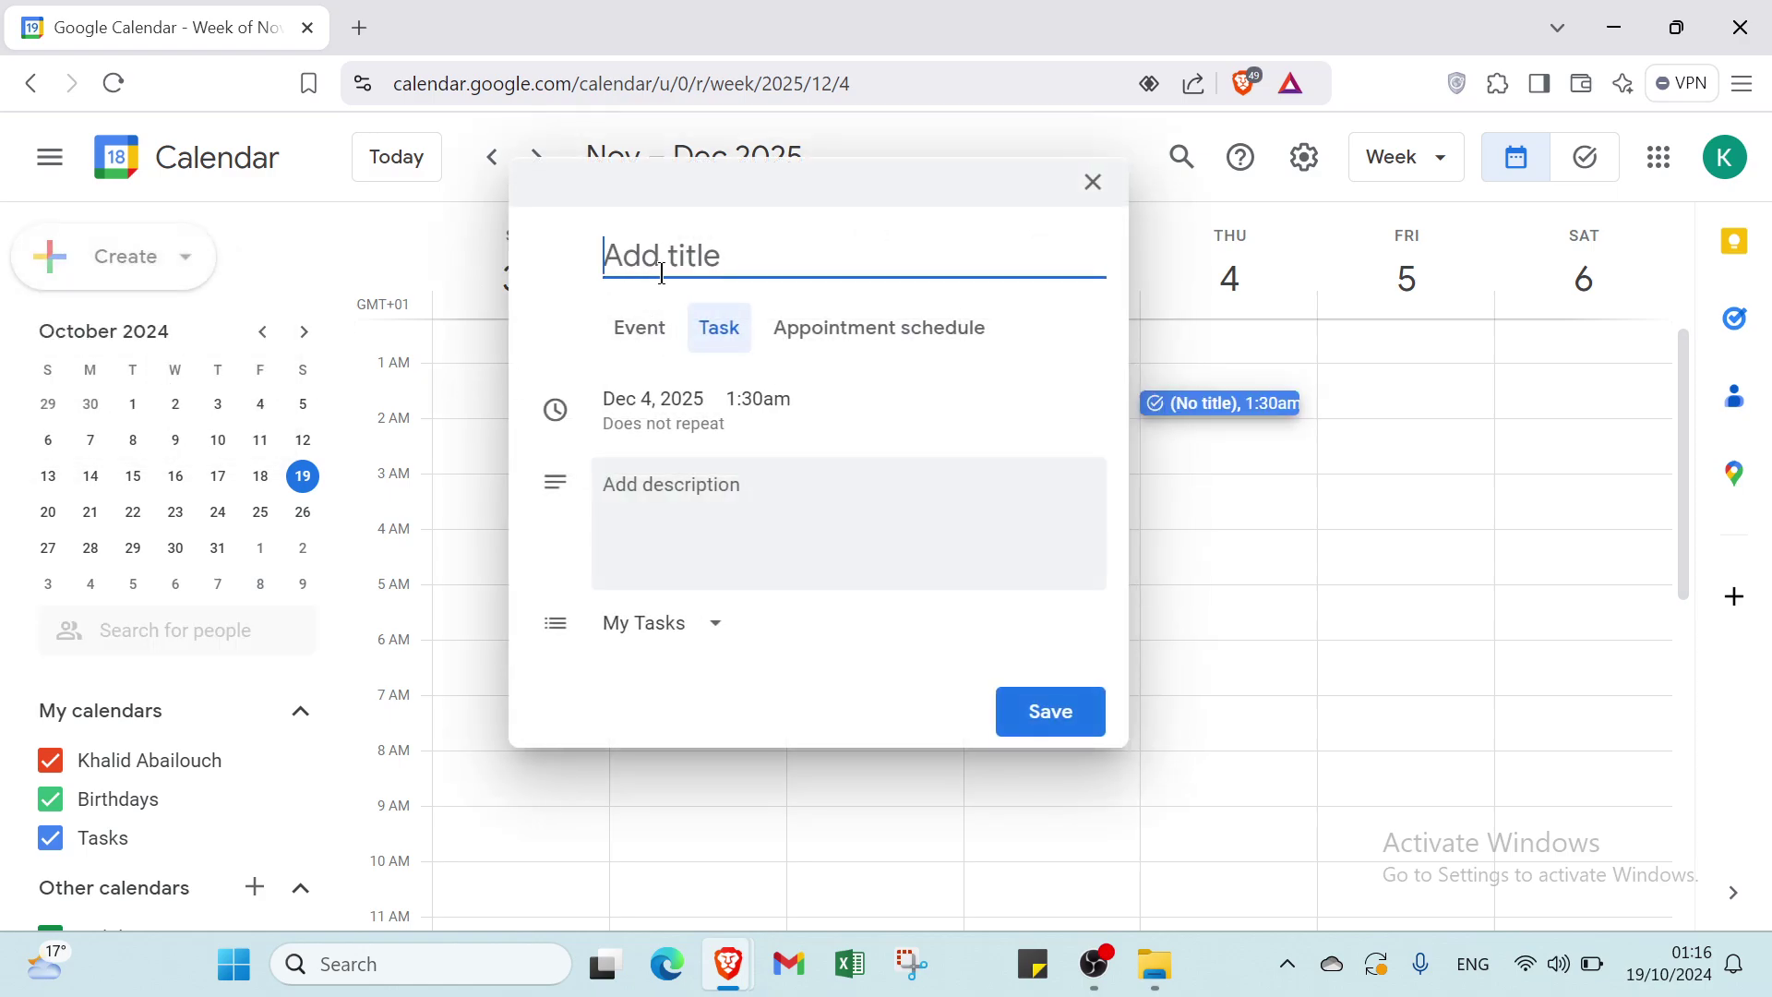
pyautogui.click(649, 414)
pyautogui.click(649, 414)
pyautogui.click(838, 420)
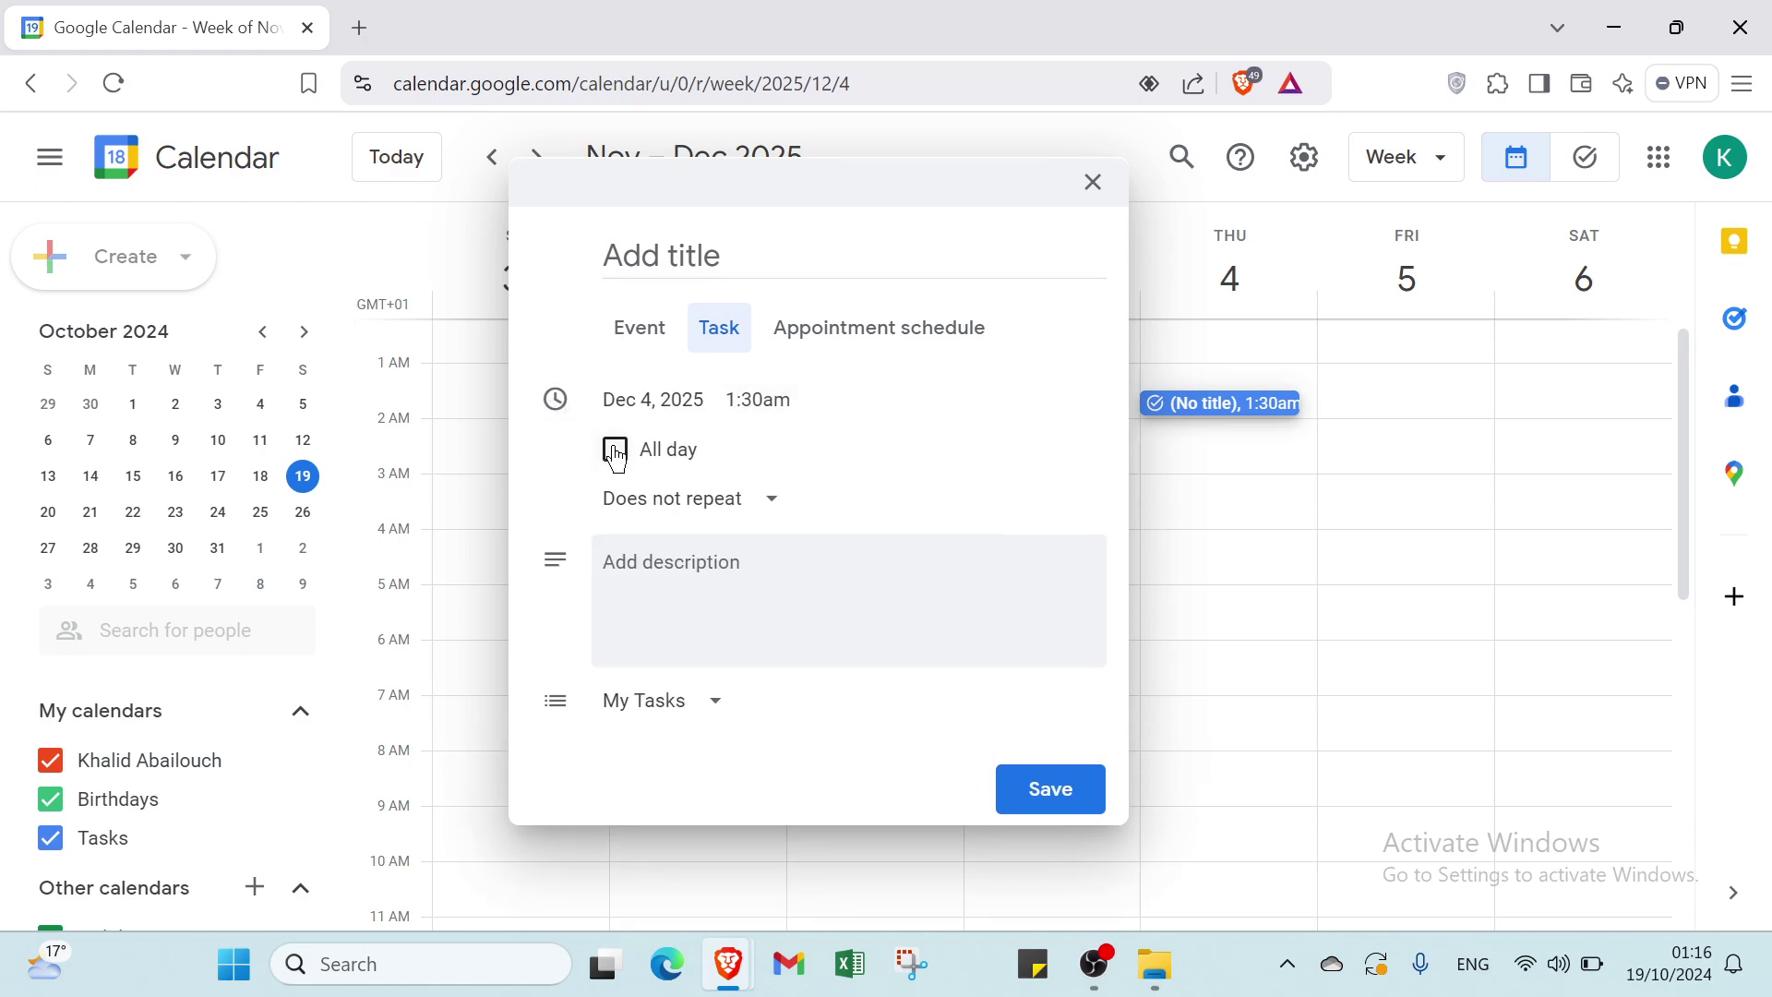
pyautogui.click(763, 505)
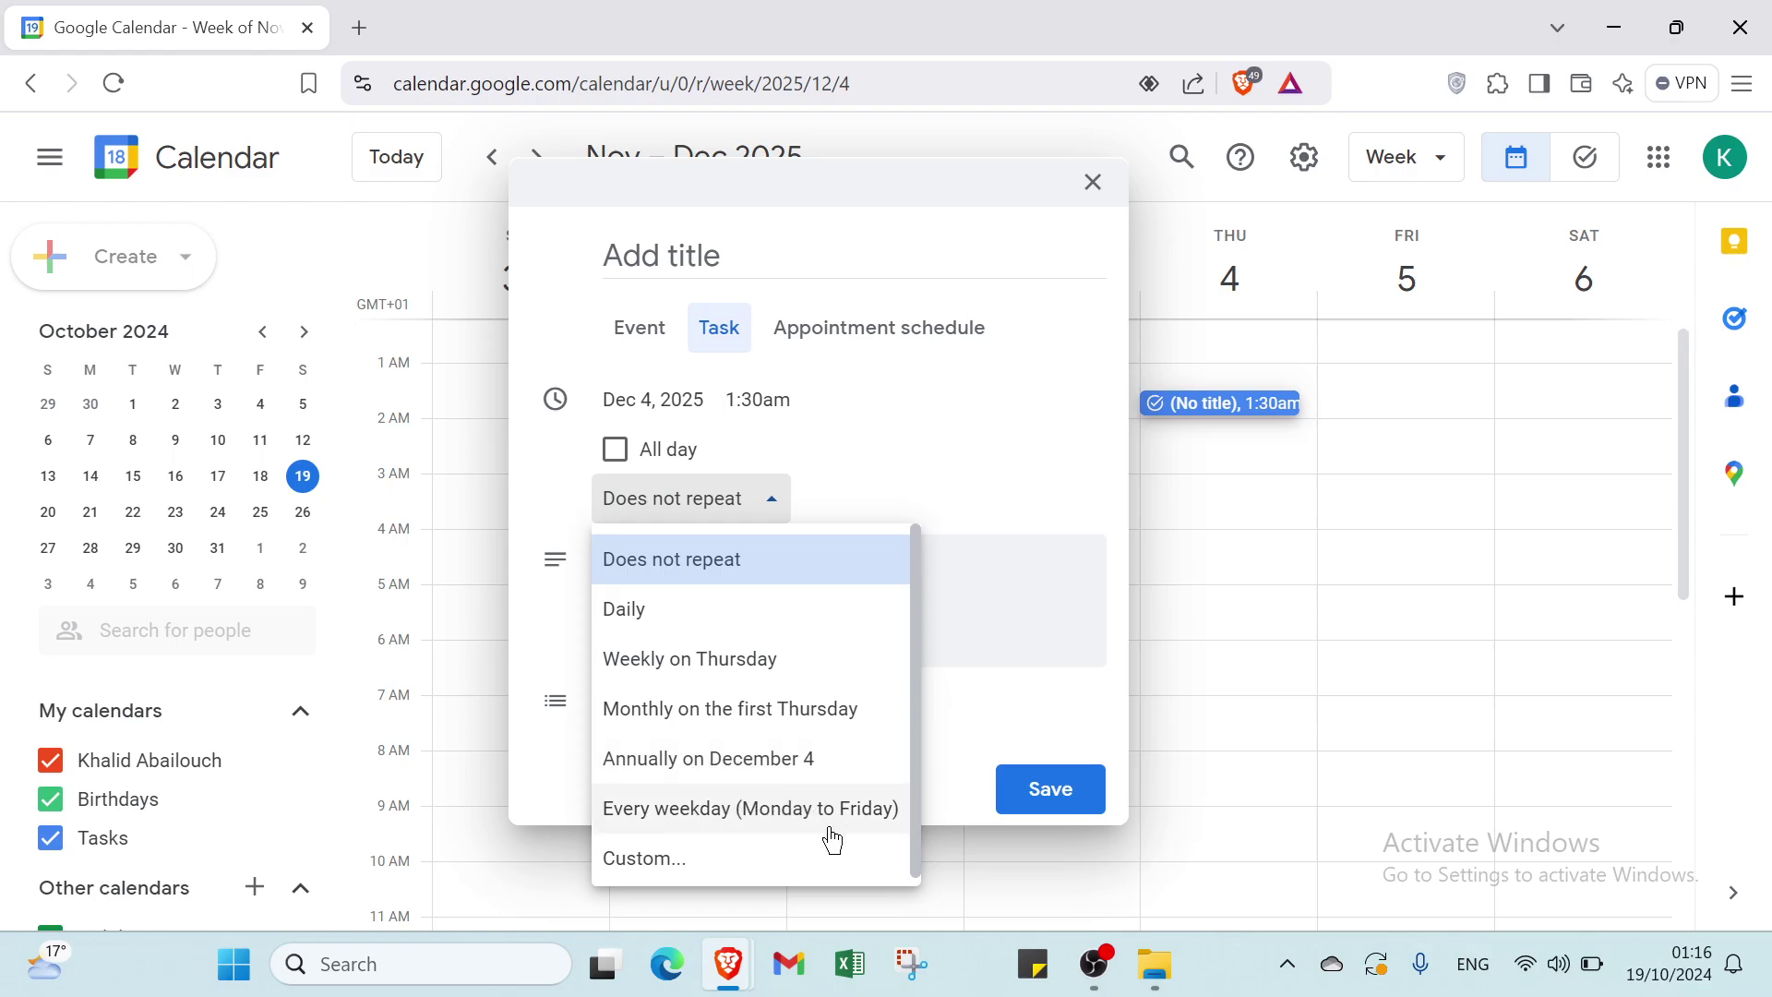
pyautogui.click(1050, 694)
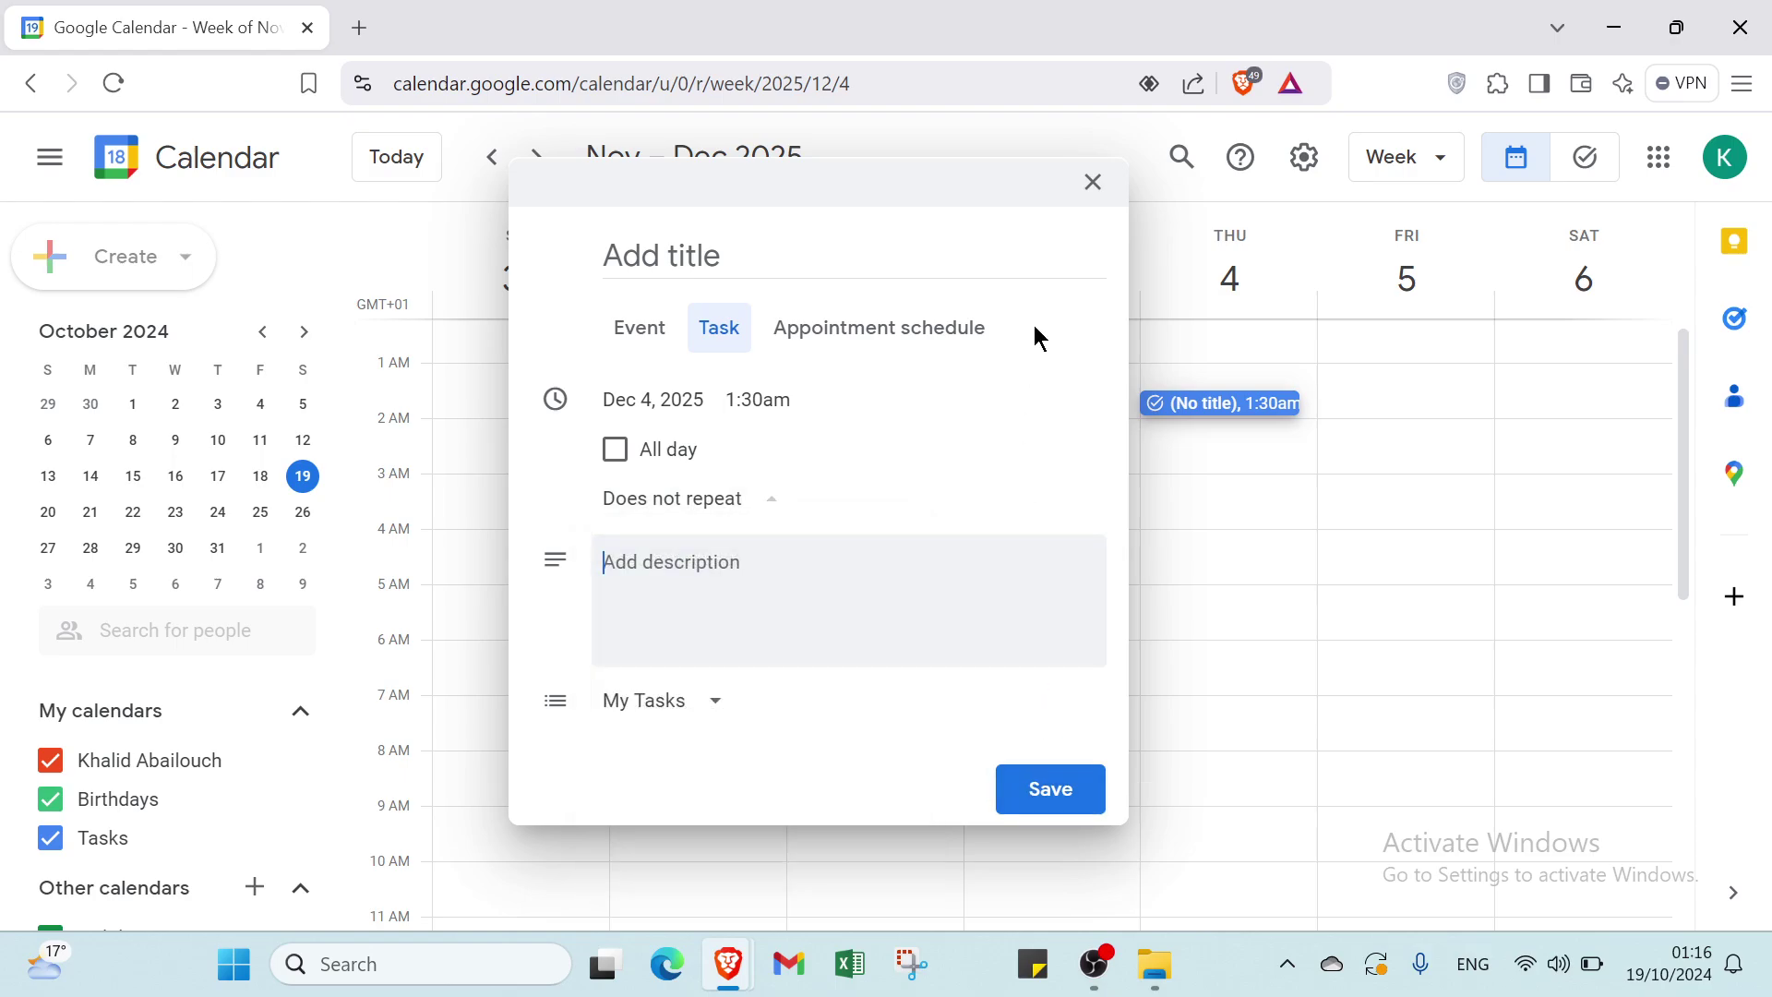
pyautogui.click(1094, 183)
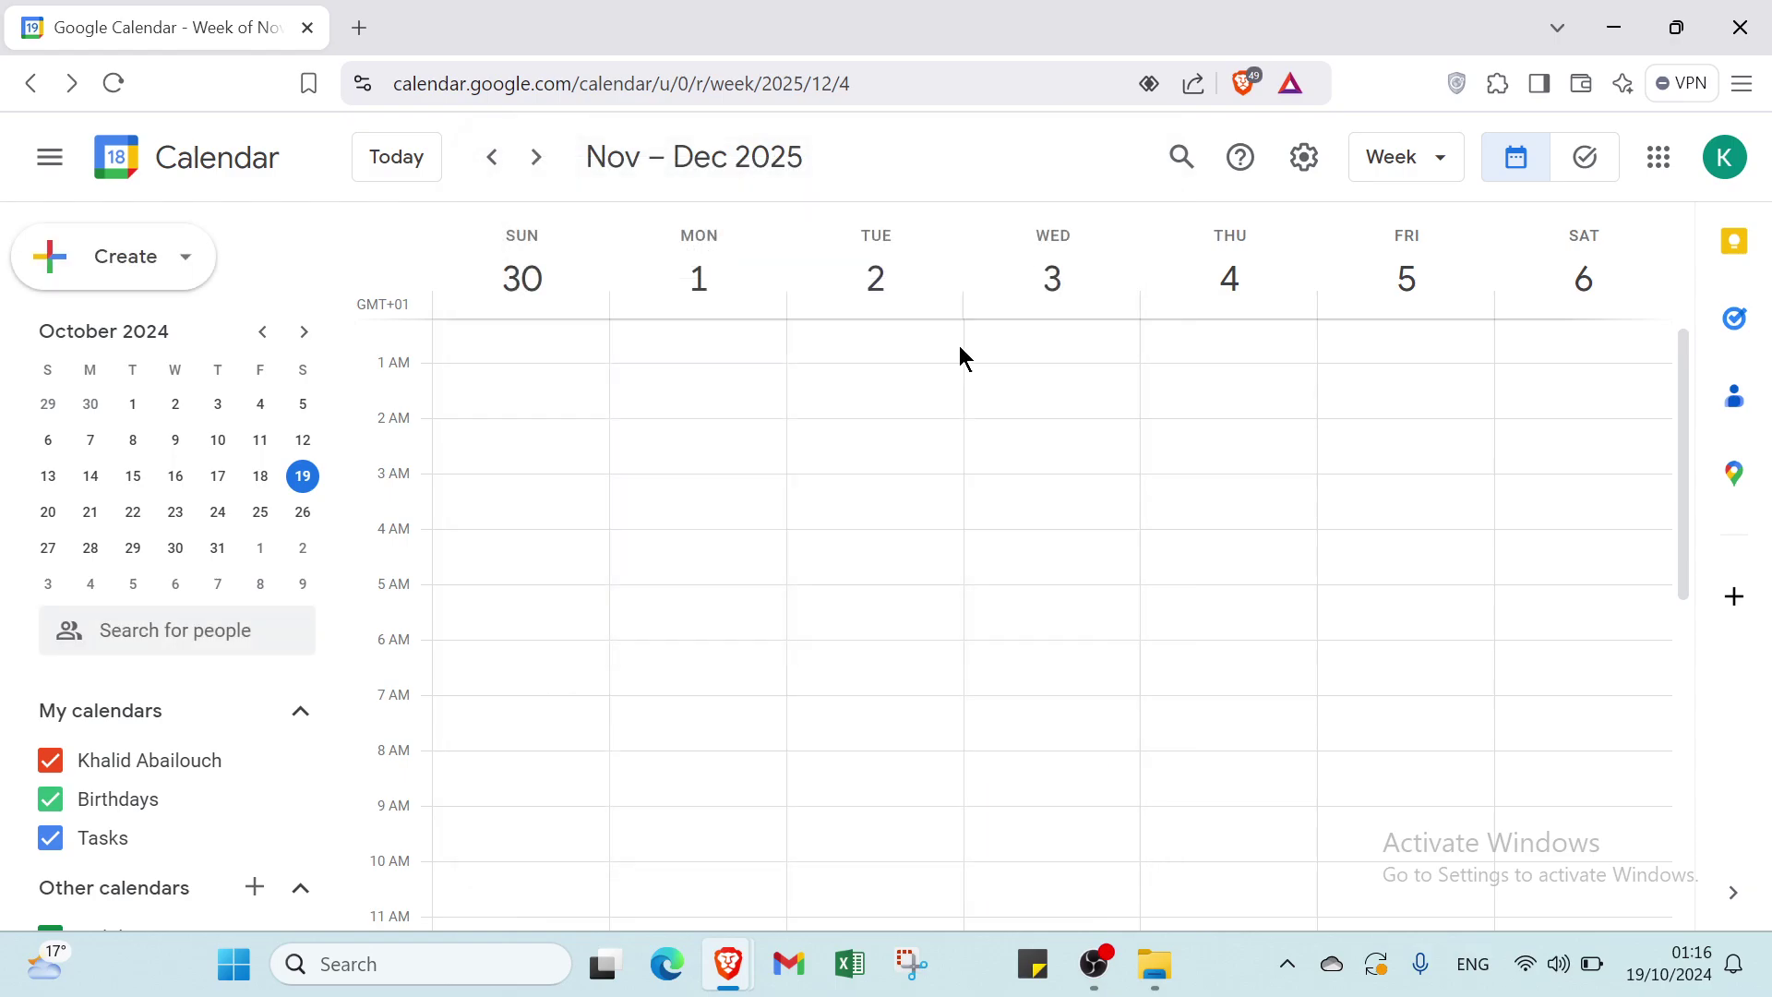
pyautogui.click(182, 263)
# - Start a new event draft and expand its description and status, visibility and notification settings
pyautogui.click(180, 327)
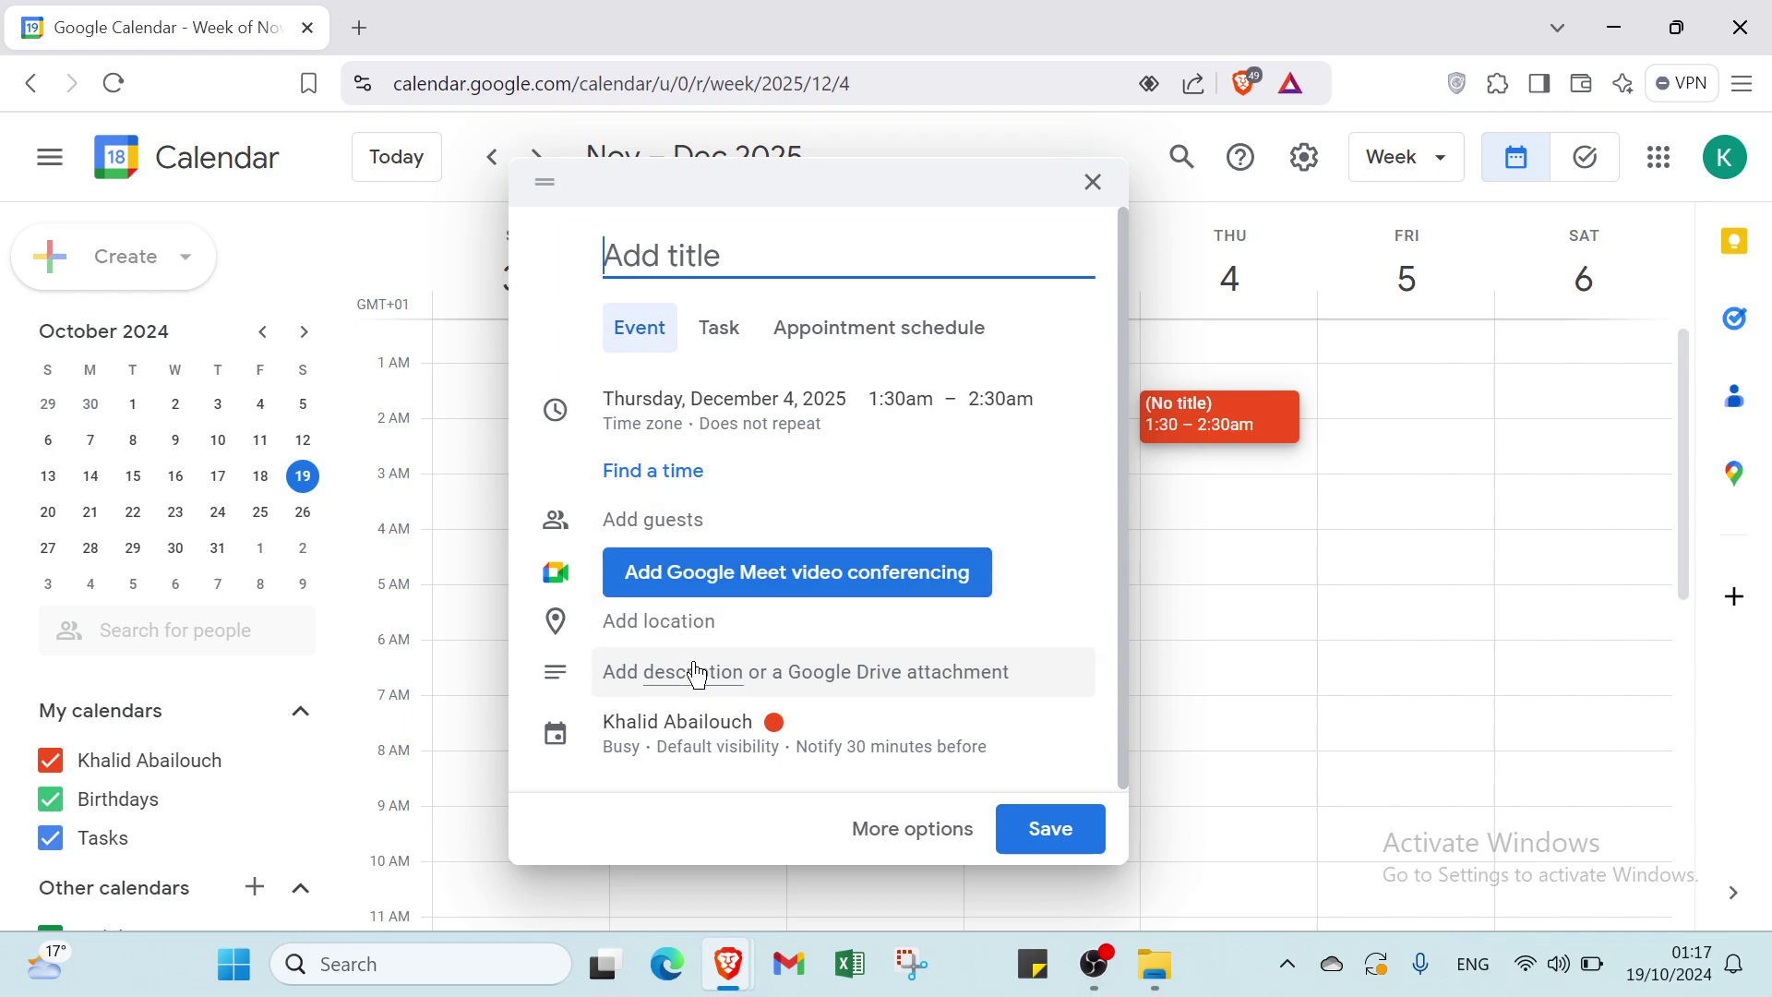
pyautogui.click(755, 681)
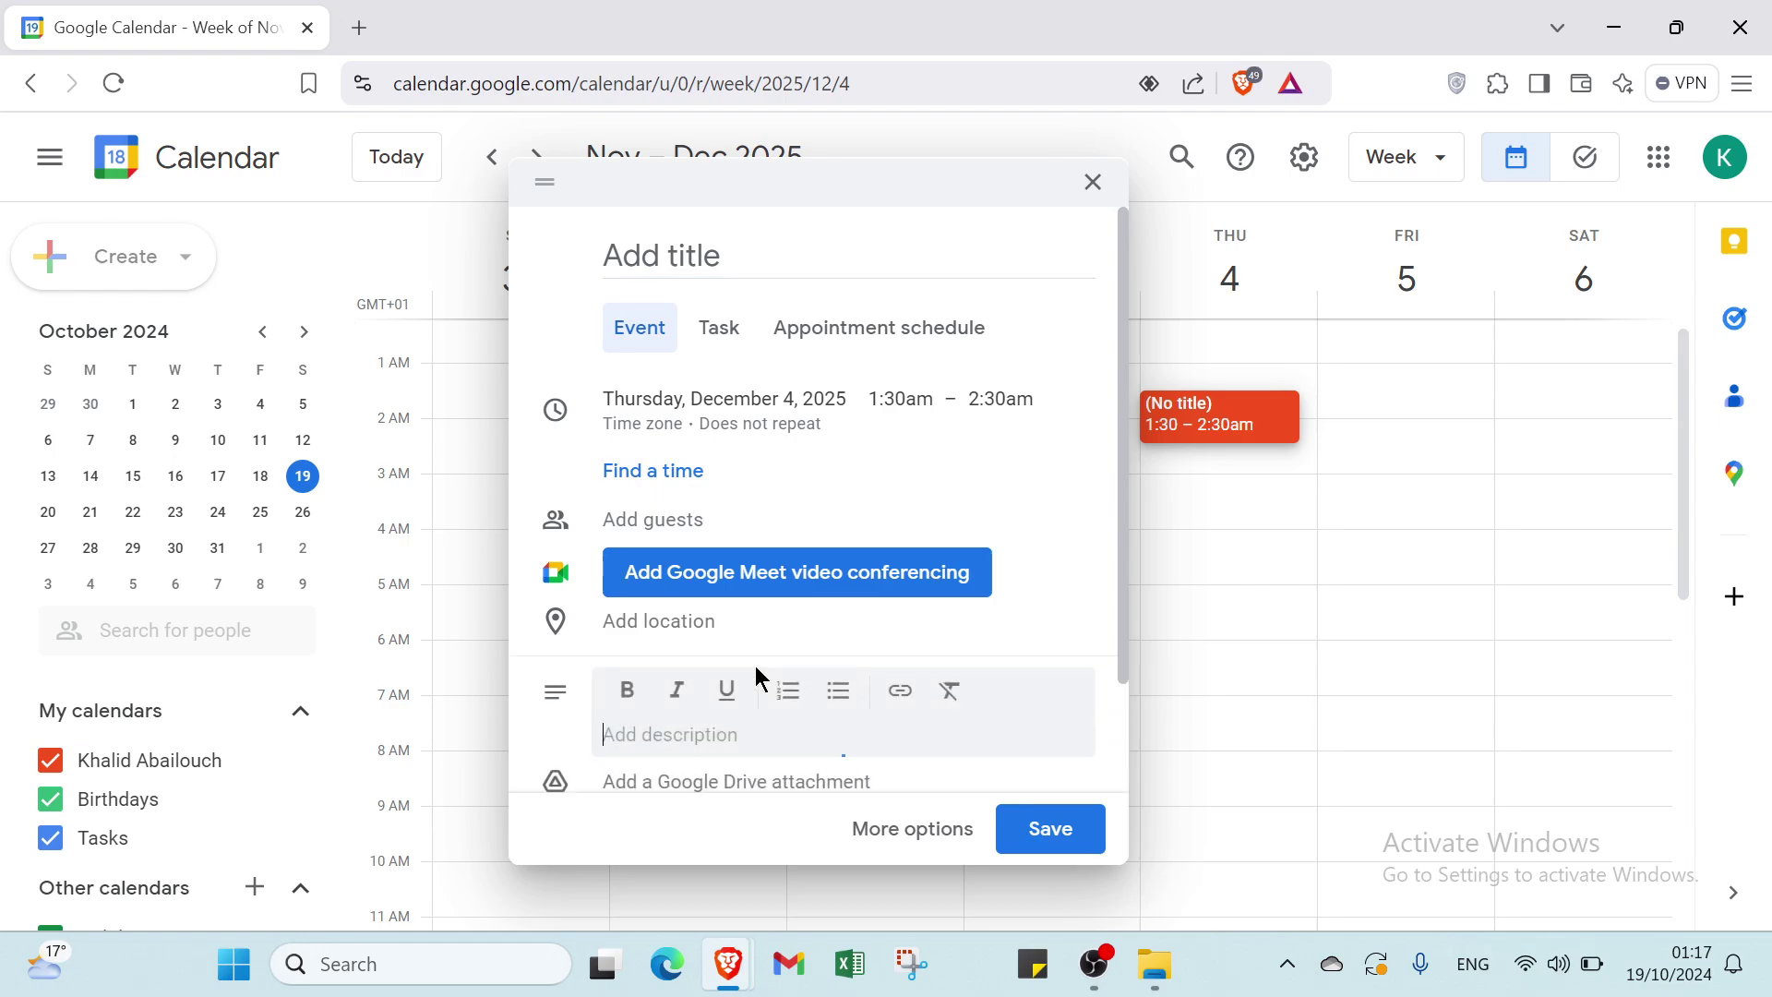
pyautogui.scroll(-2, 819, 696)
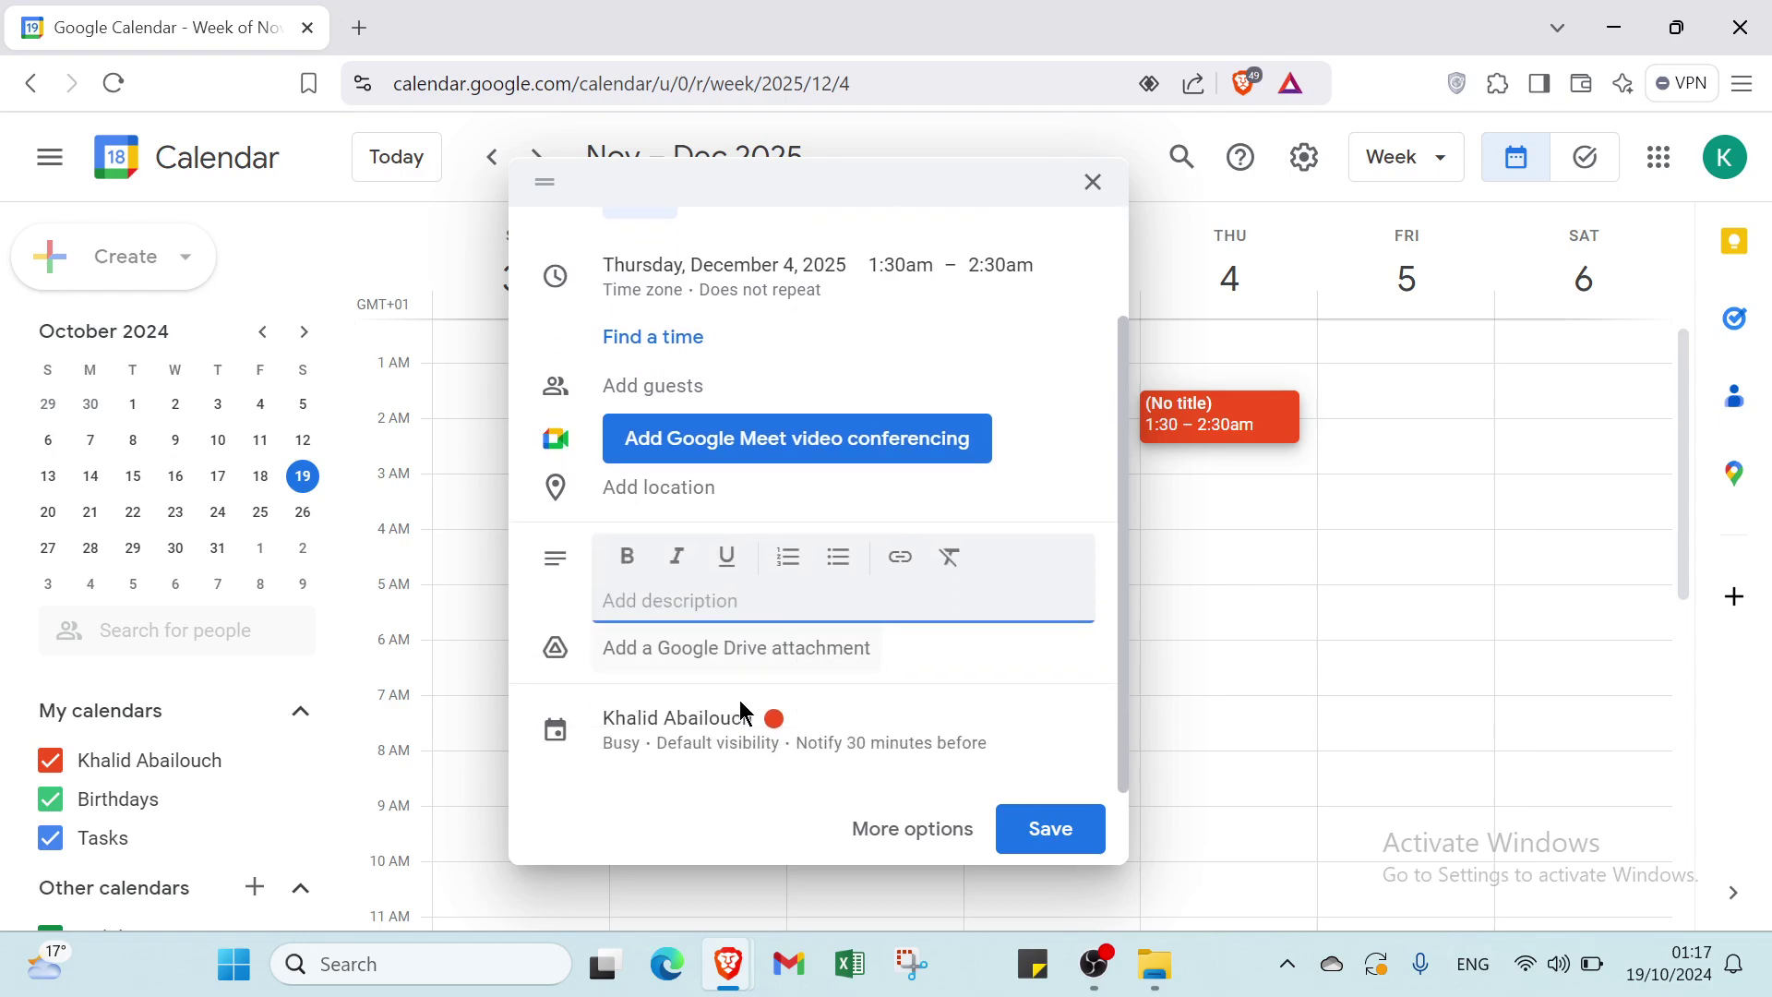
pyautogui.click(761, 746)
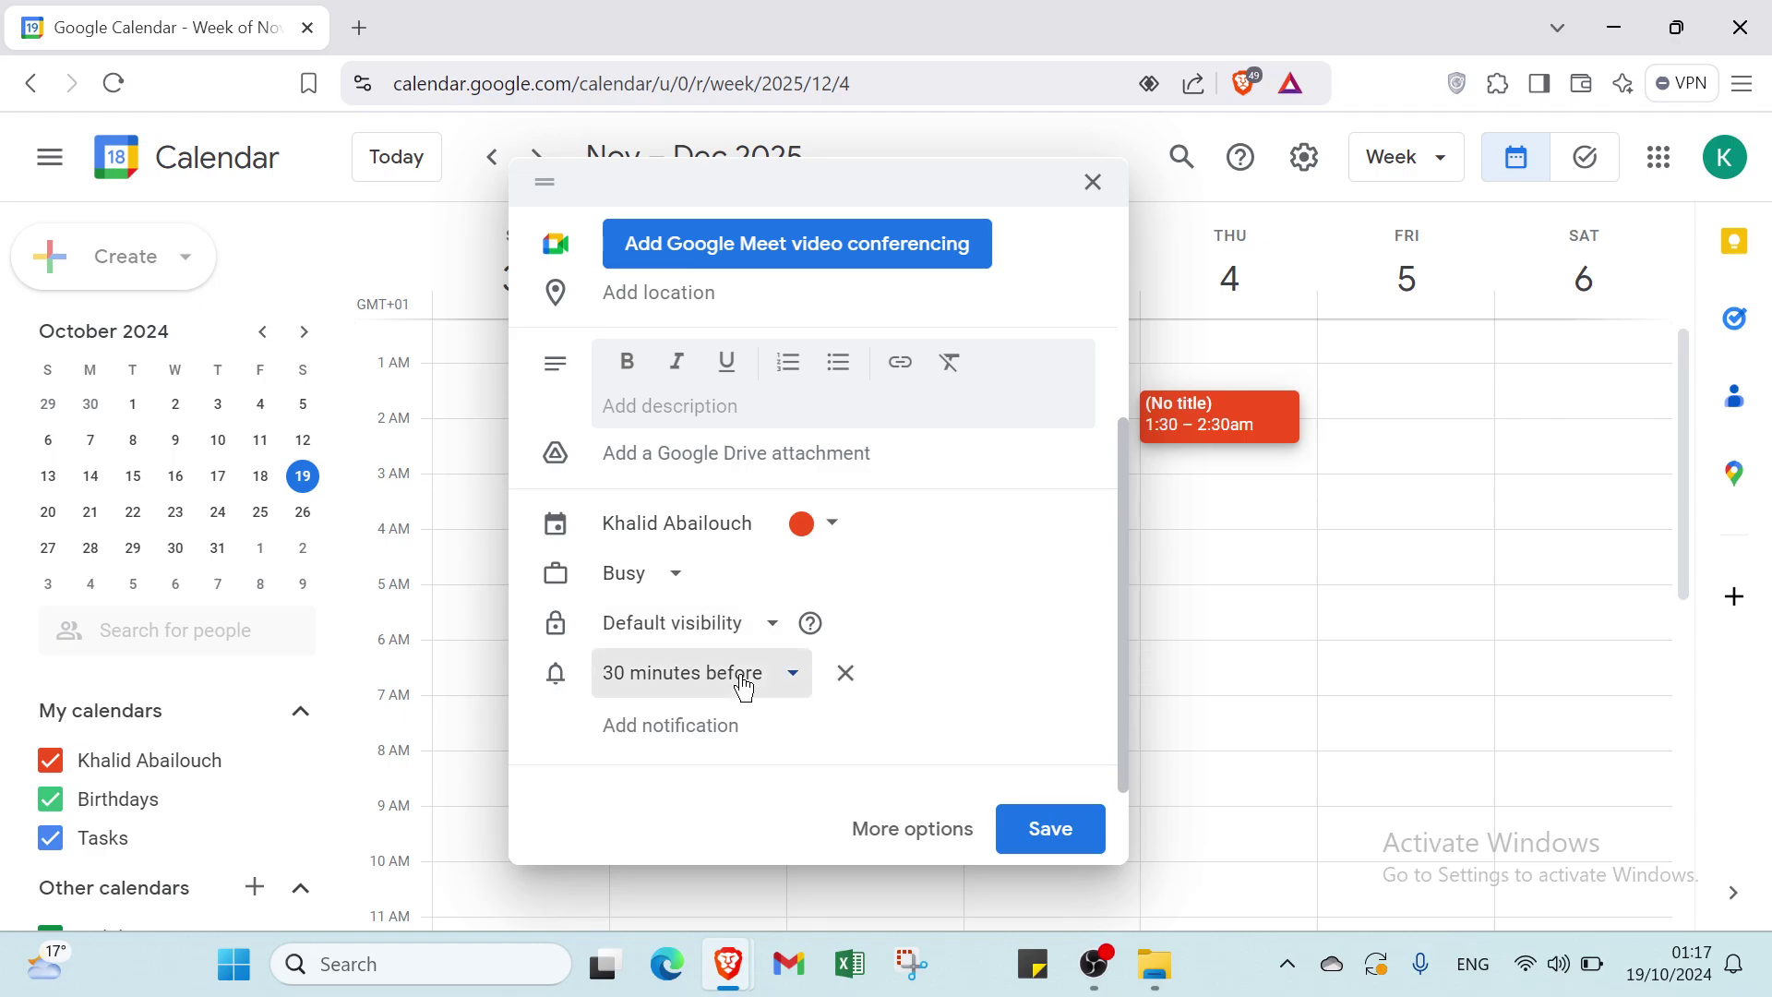
# - Set the reminder to 10 minutes before, then discard the draft unsaved
pyautogui.click(738, 678)
pyautogui.click(688, 378)
pyautogui.click(1093, 183)
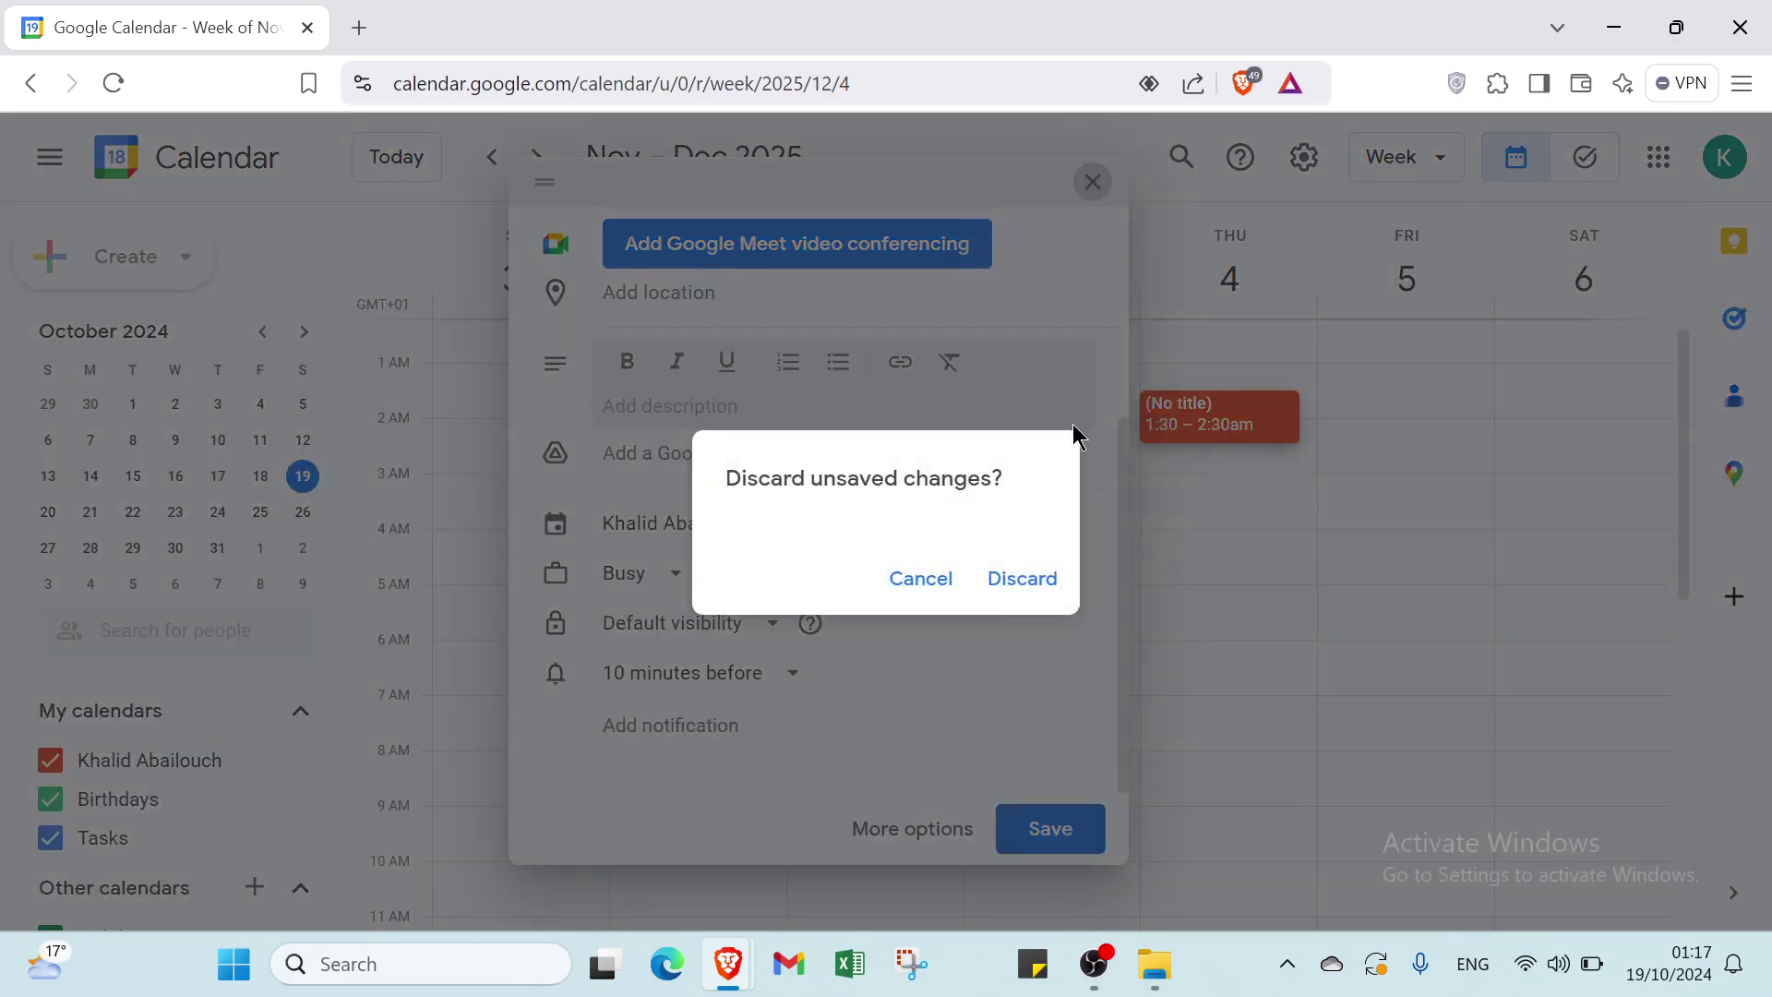
pyautogui.click(918, 577)
# - Create a new appointment schedule, keeping the 1-hour duration and weekly repeat
pyautogui.click(147, 275)
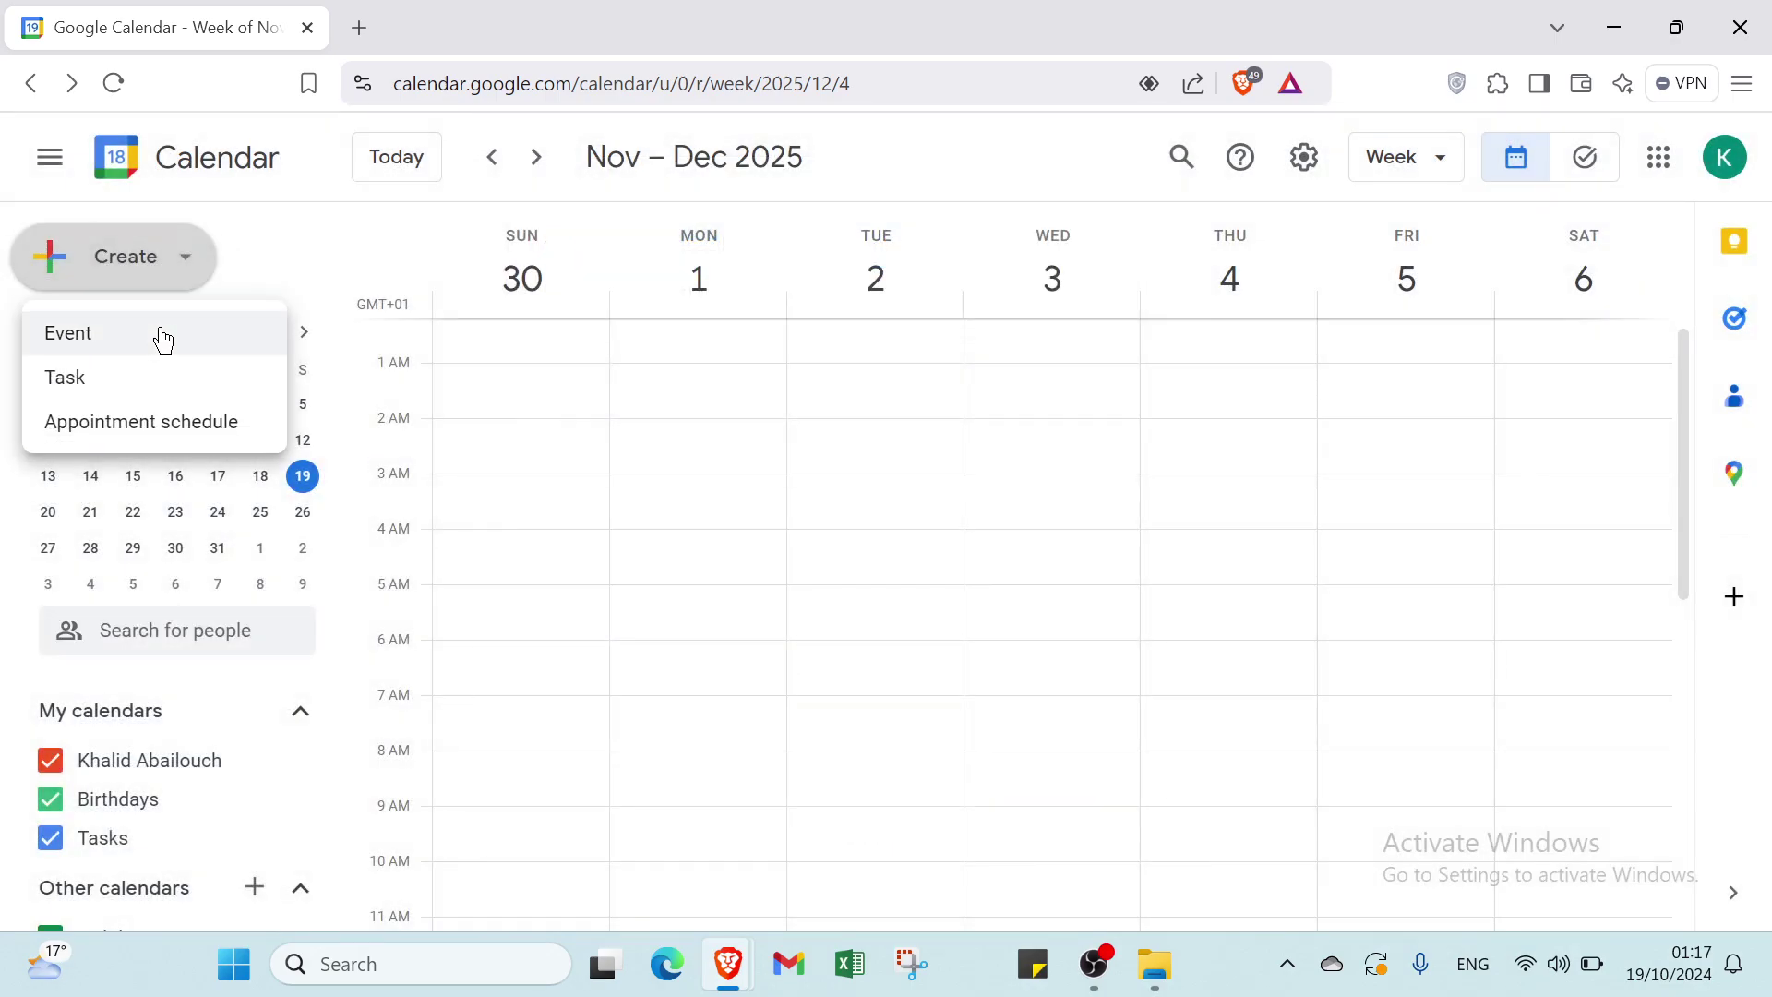
pyautogui.click(155, 426)
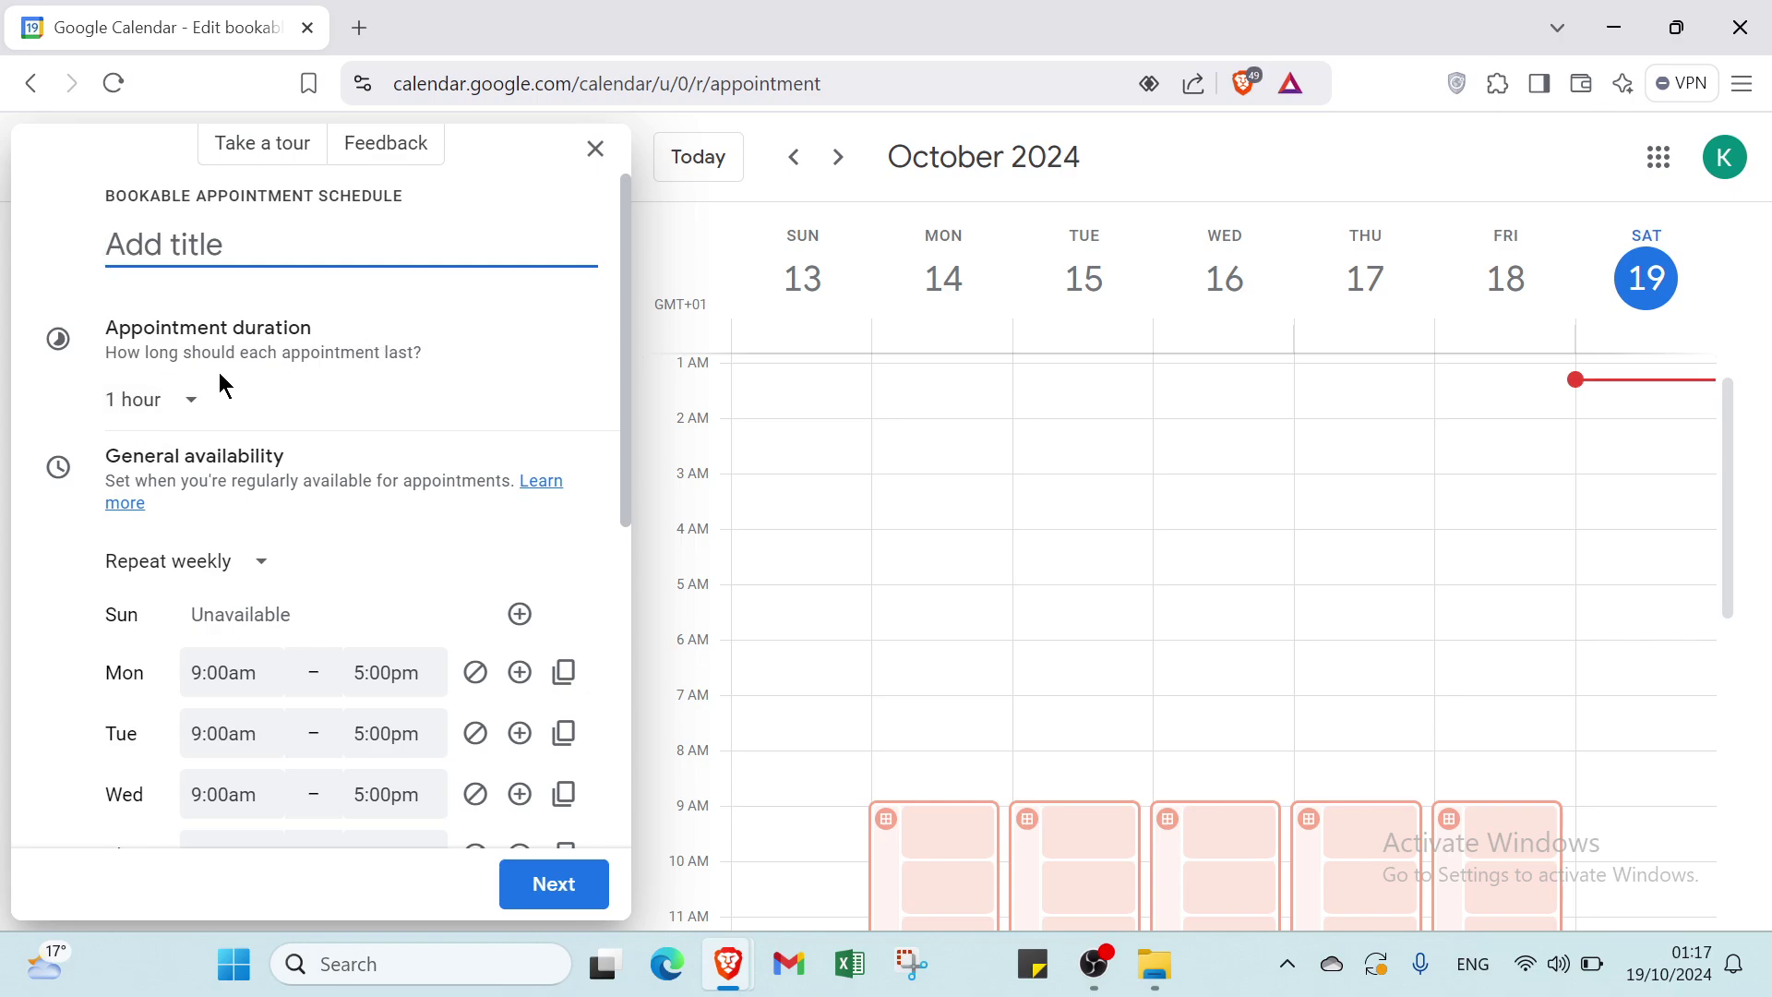
pyautogui.click(164, 408)
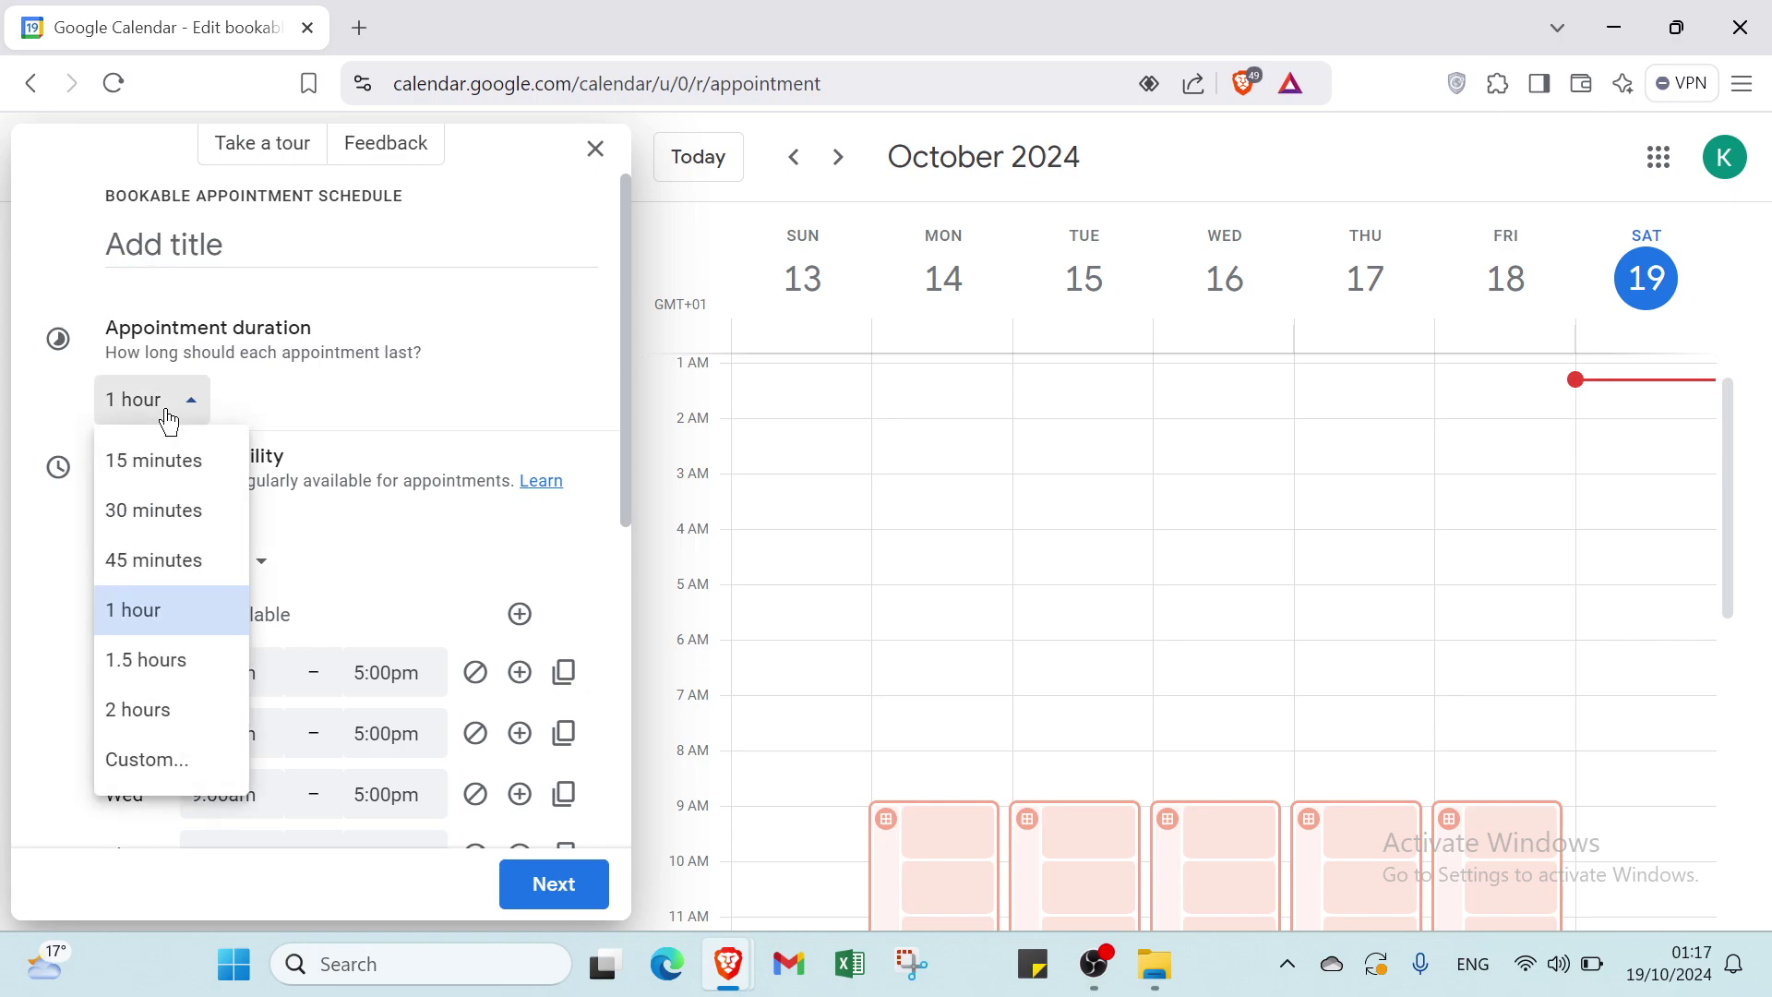
pyautogui.click(374, 383)
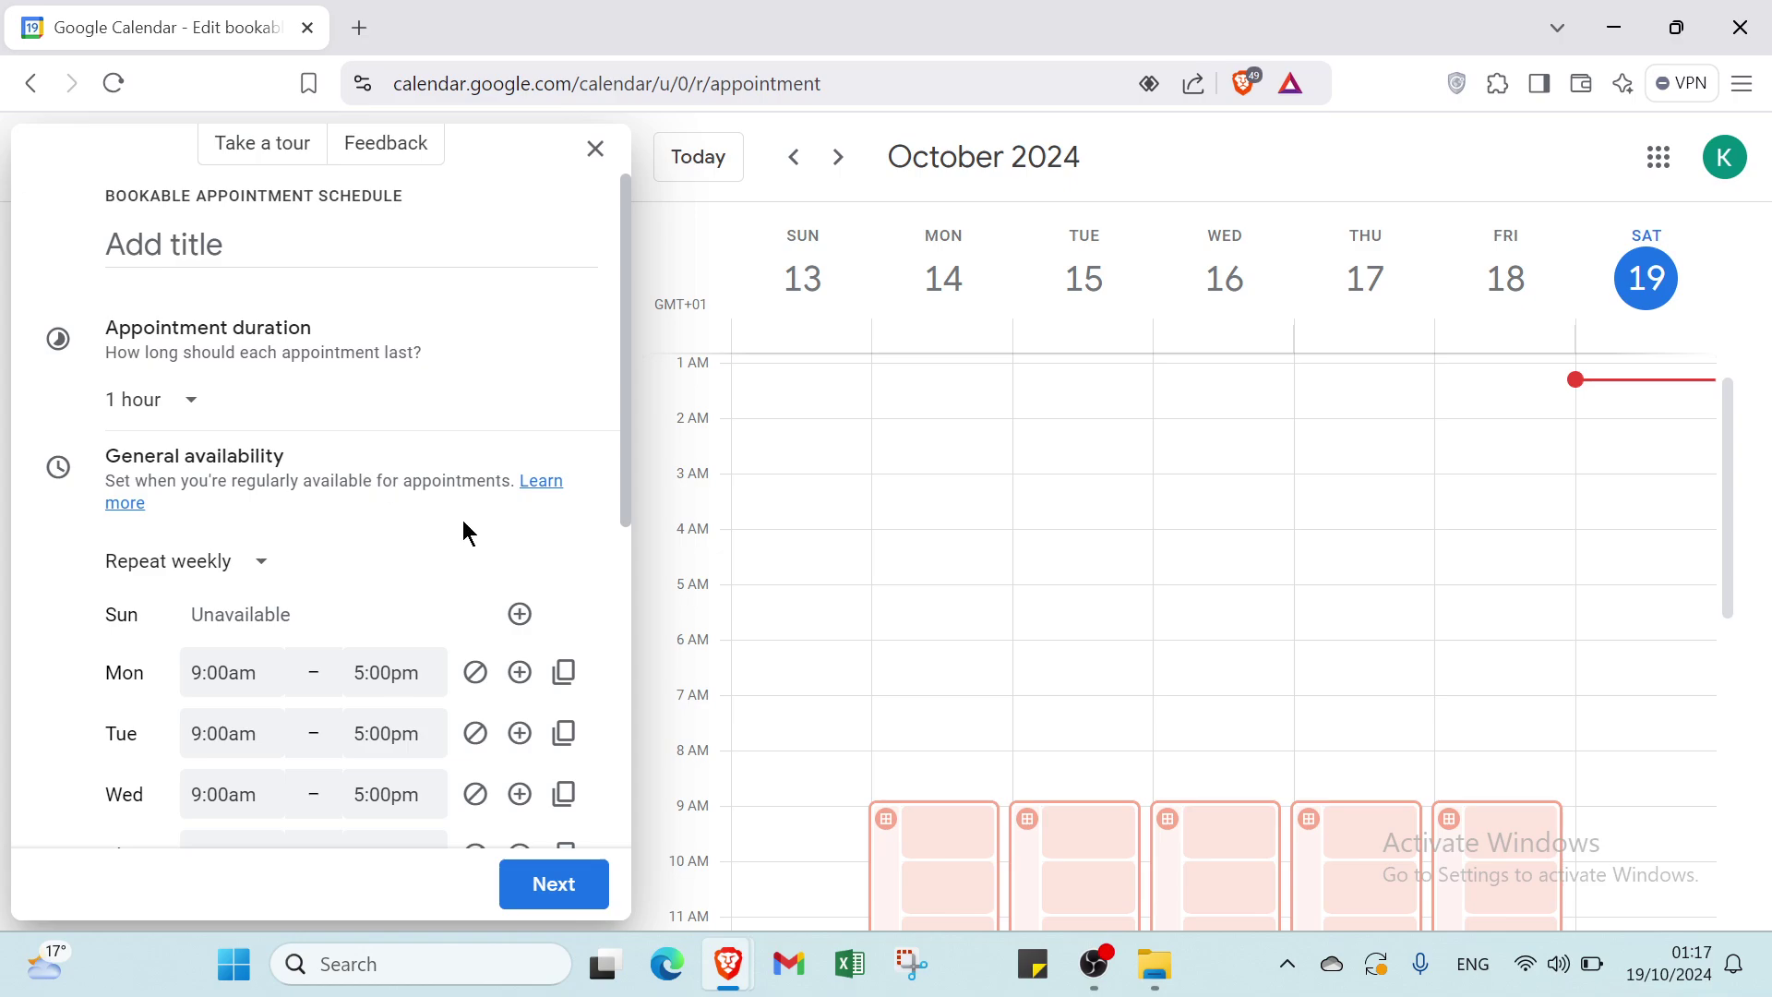
pyautogui.click(205, 570)
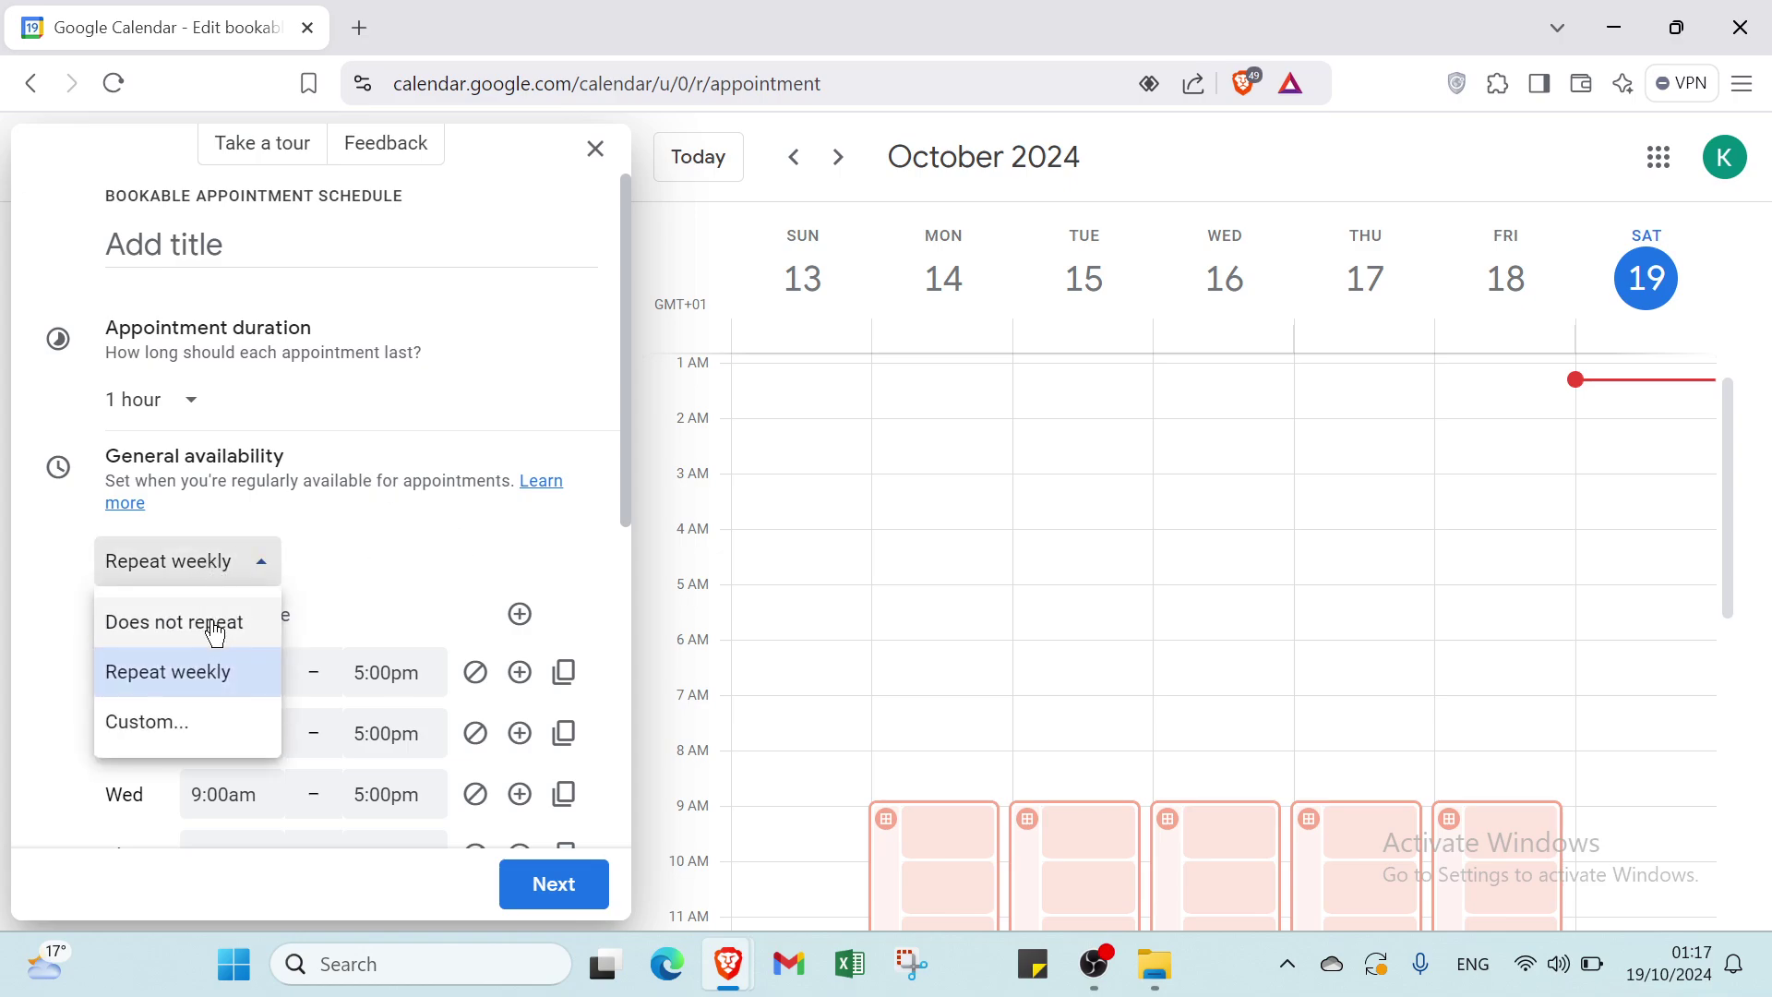
pyautogui.click(384, 566)
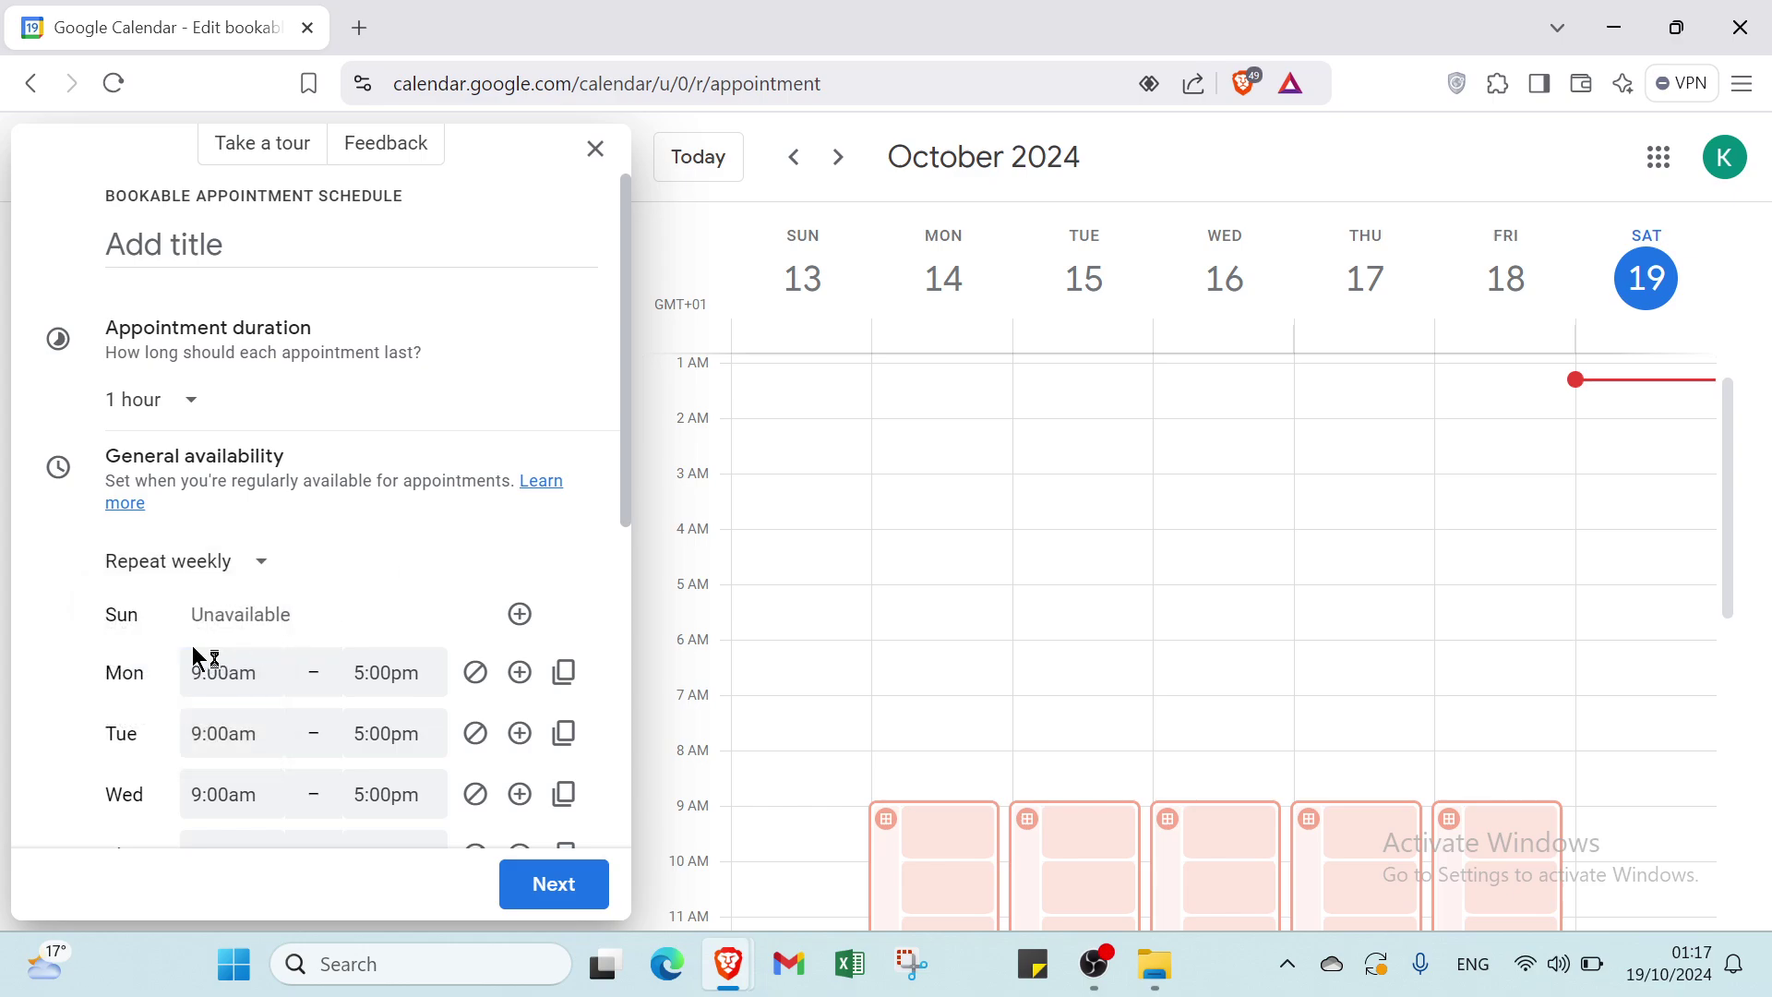
pyautogui.scroll(-2, 295, 665)
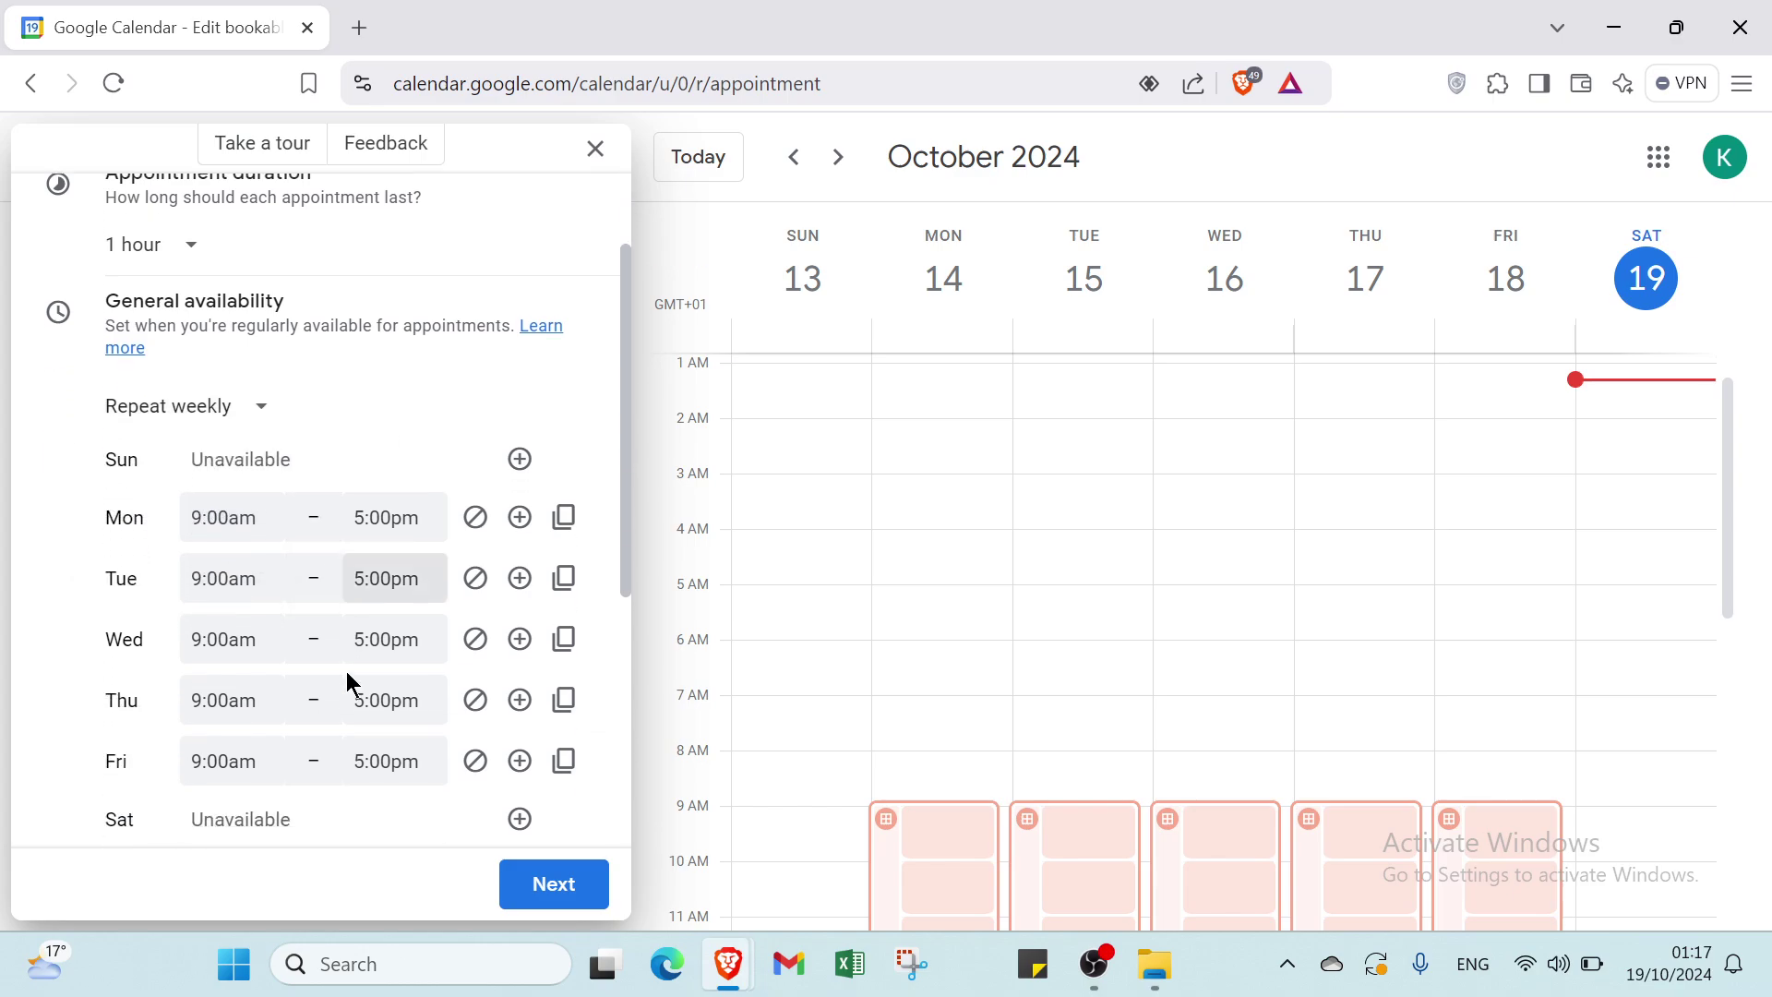
pyautogui.click(520, 431)
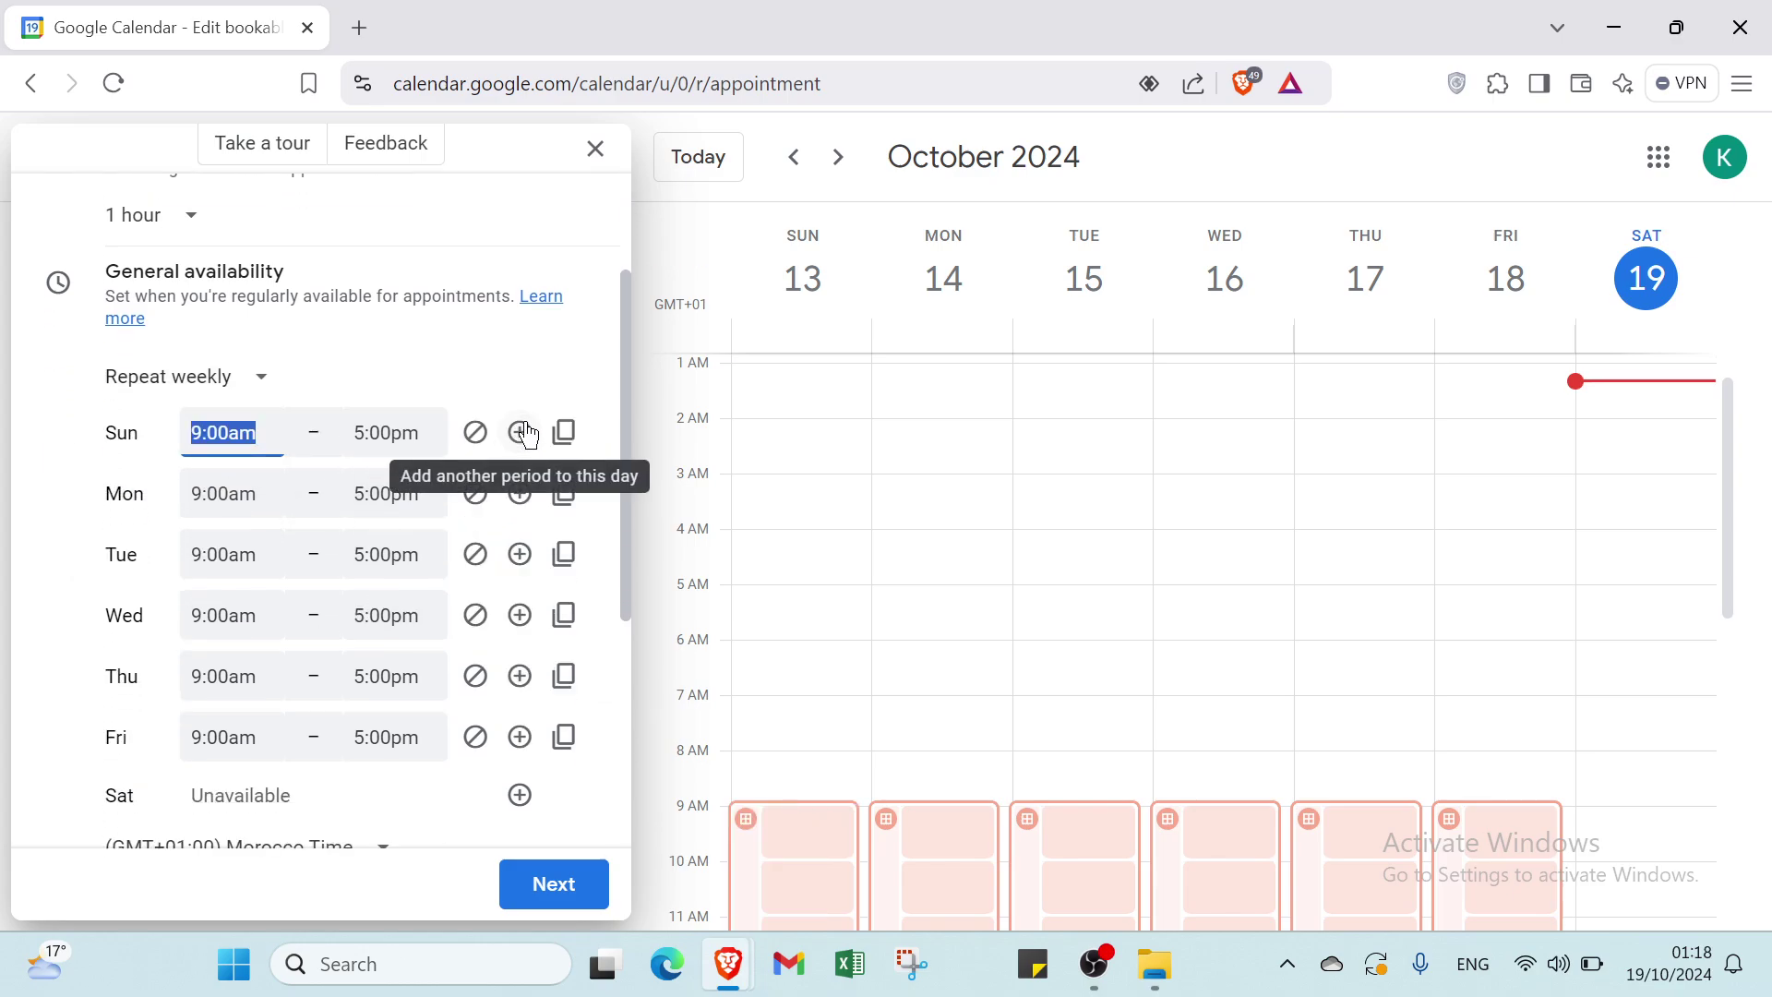
pyautogui.click(521, 432)
pyautogui.click(520, 432)
pyautogui.click(521, 432)
pyautogui.click(521, 432)
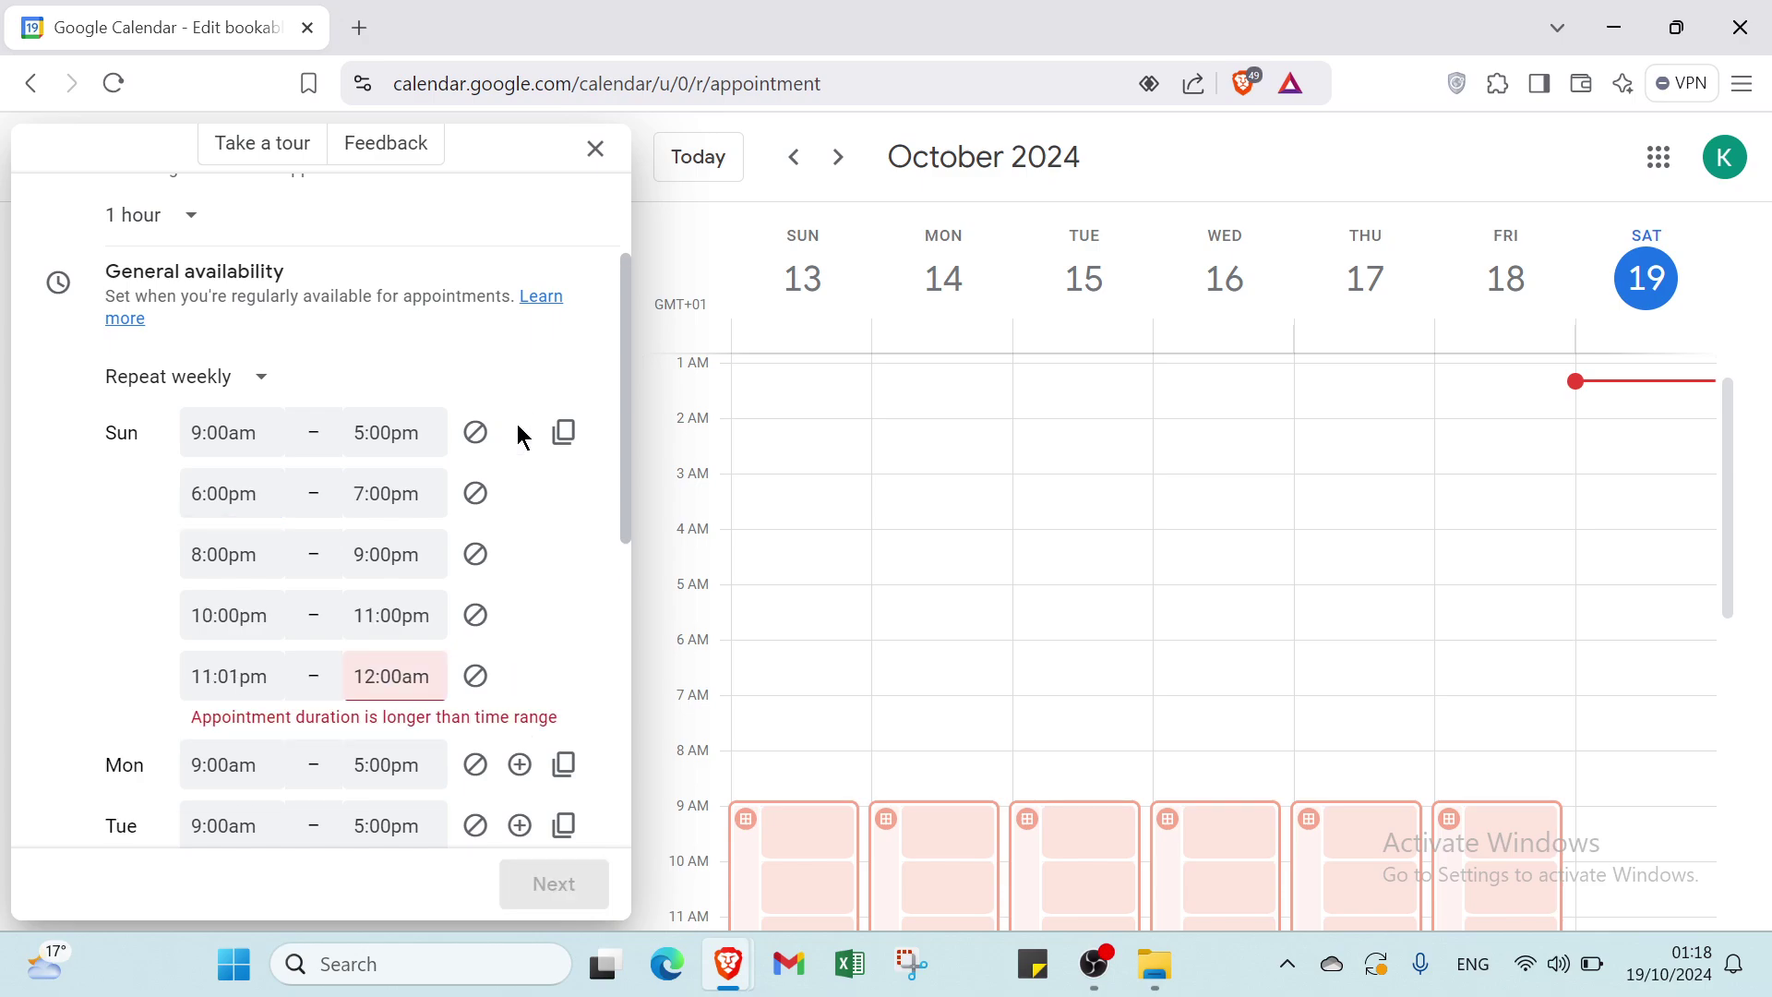
pyautogui.click(540, 563)
pyautogui.click(476, 439)
pyautogui.click(478, 494)
pyautogui.click(479, 494)
pyautogui.click(479, 492)
pyautogui.click(478, 490)
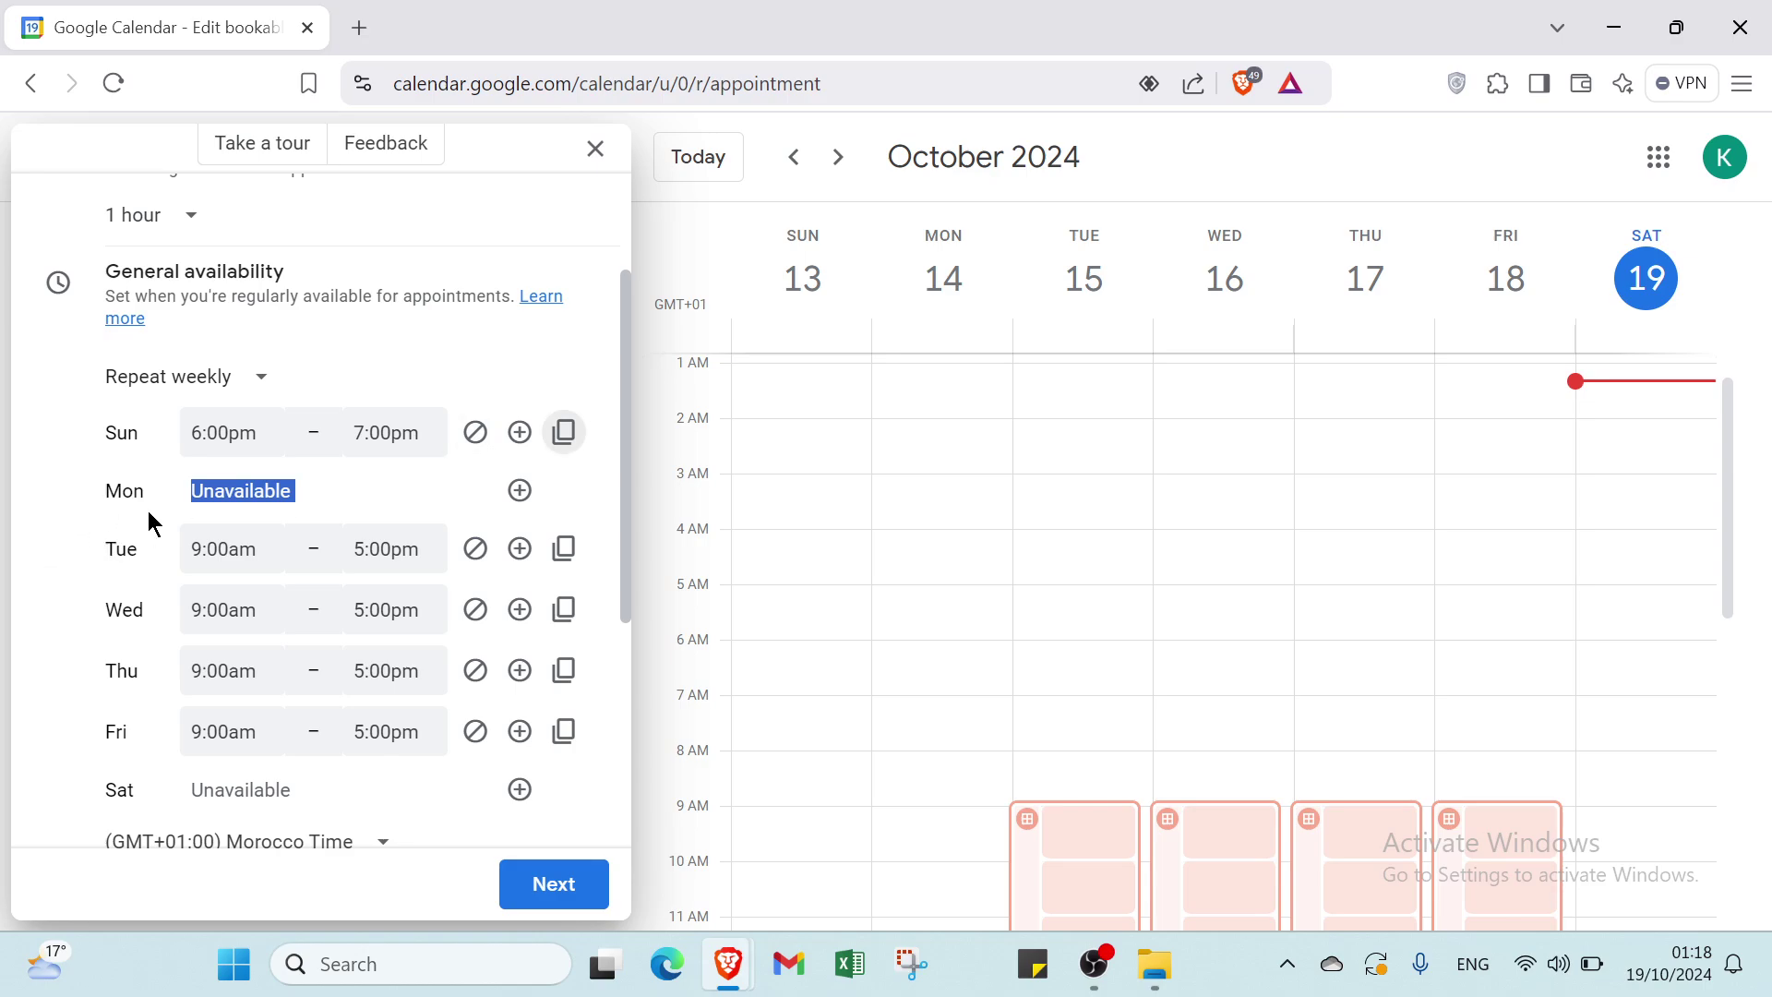
pyautogui.click(482, 448)
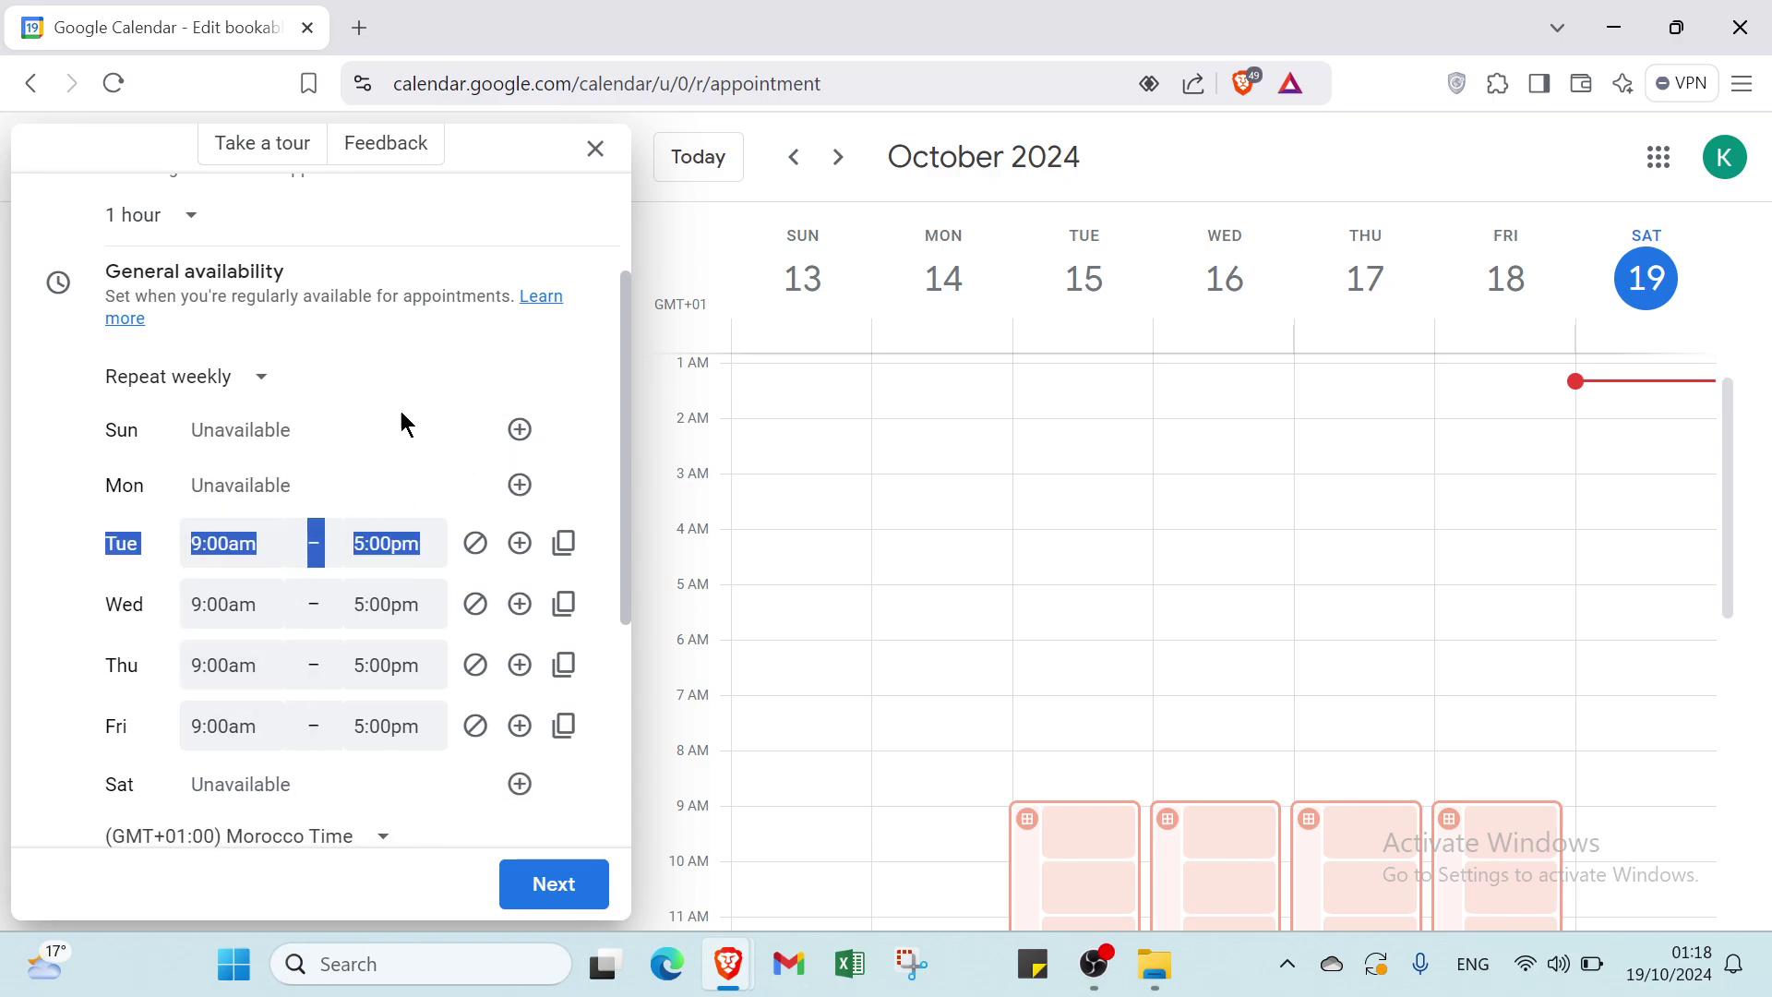
pyautogui.click(519, 484)
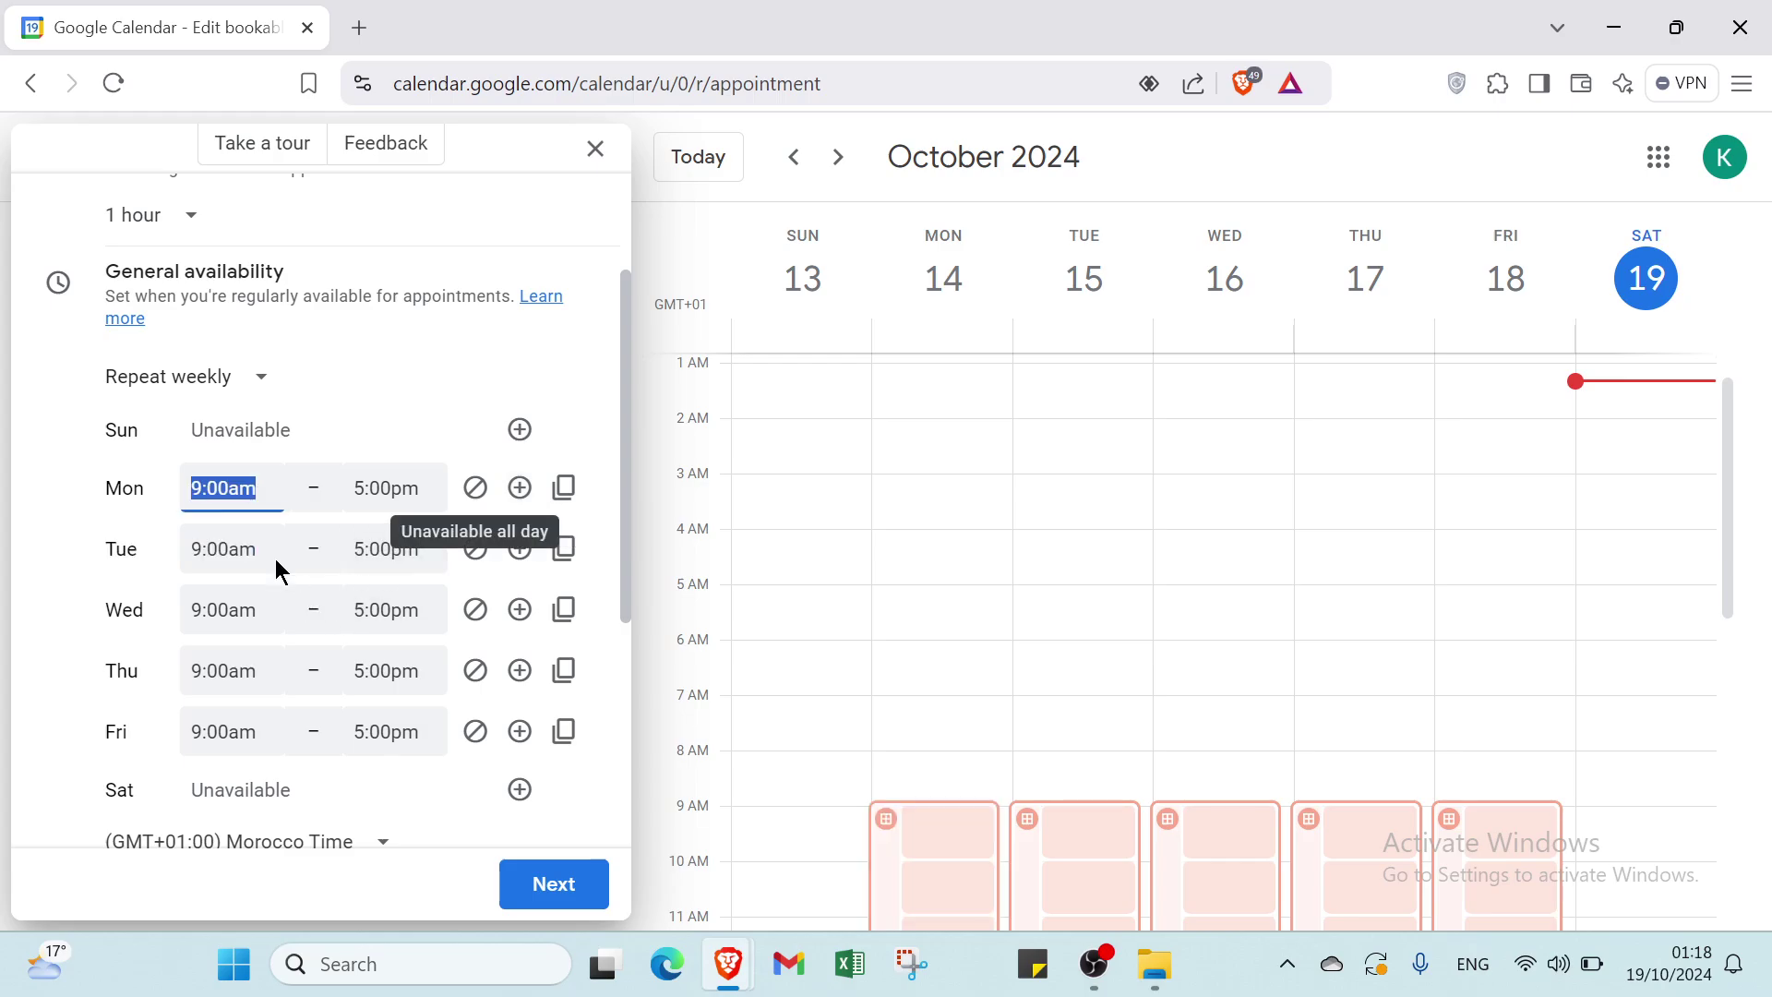
# - Keep Morocco Time, then expand the 60-day scheduling window, booked appointment and calendar settings
pyautogui.scroll(-5, 370, 674)
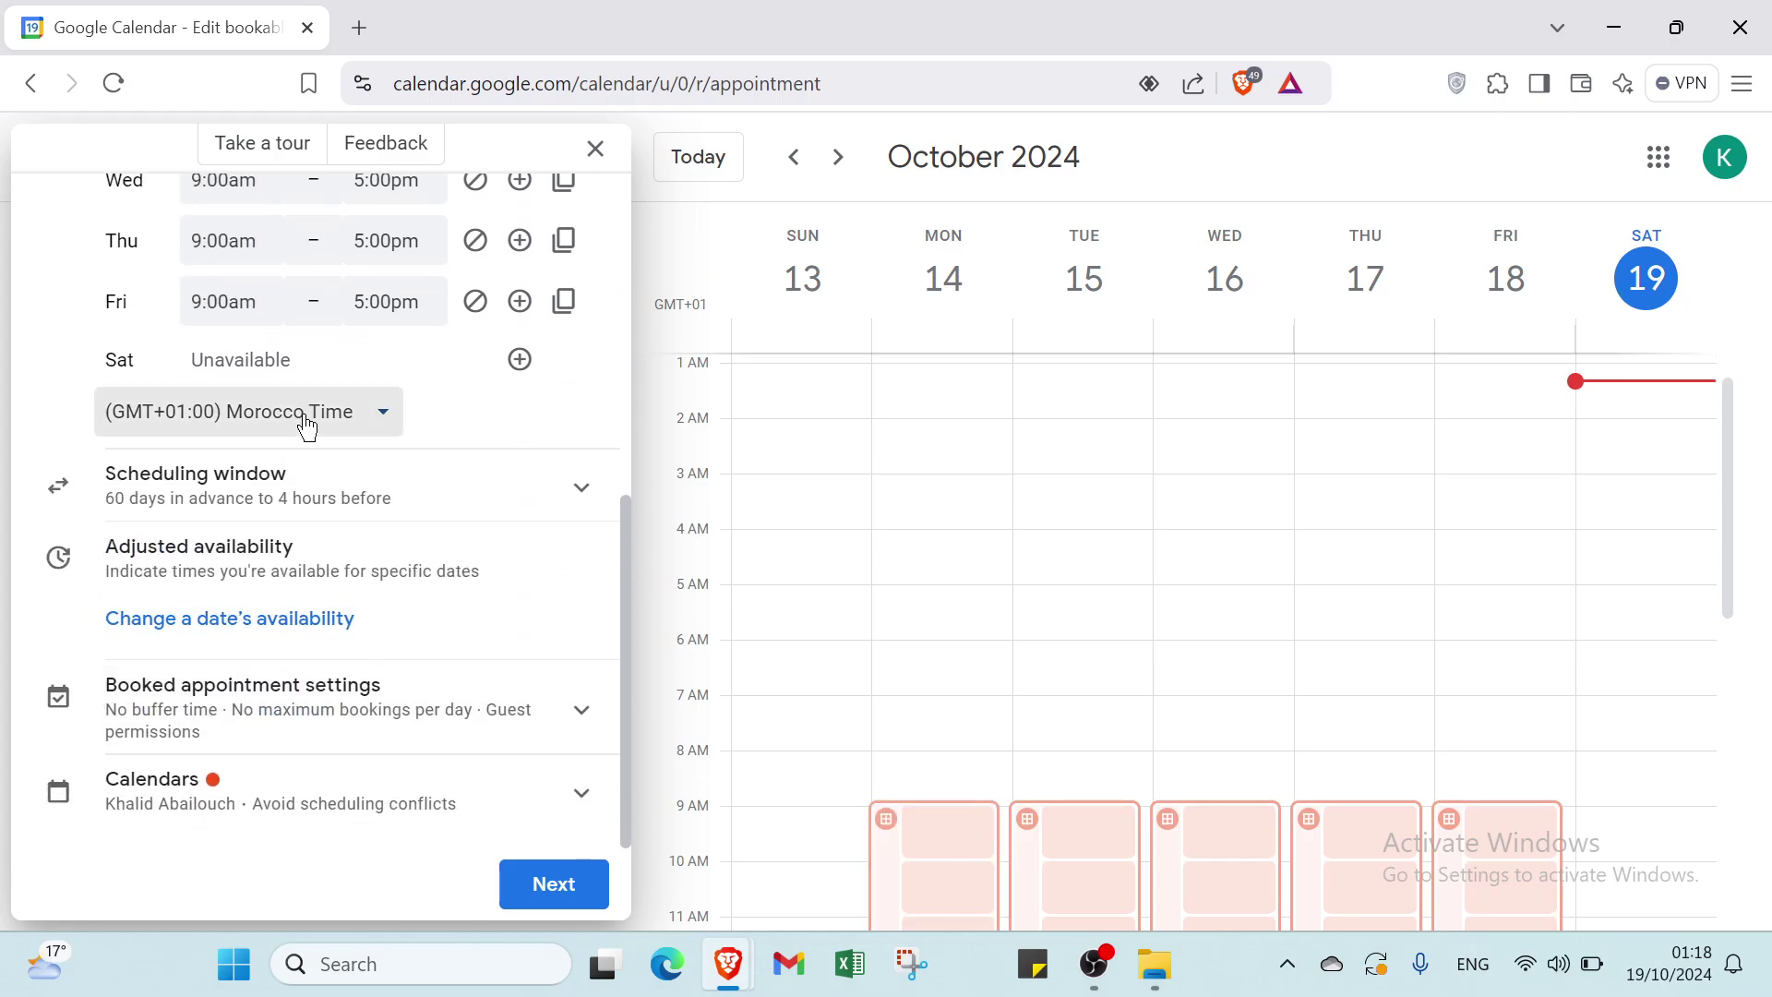
pyautogui.click(307, 426)
pyautogui.click(307, 426)
pyautogui.click(305, 506)
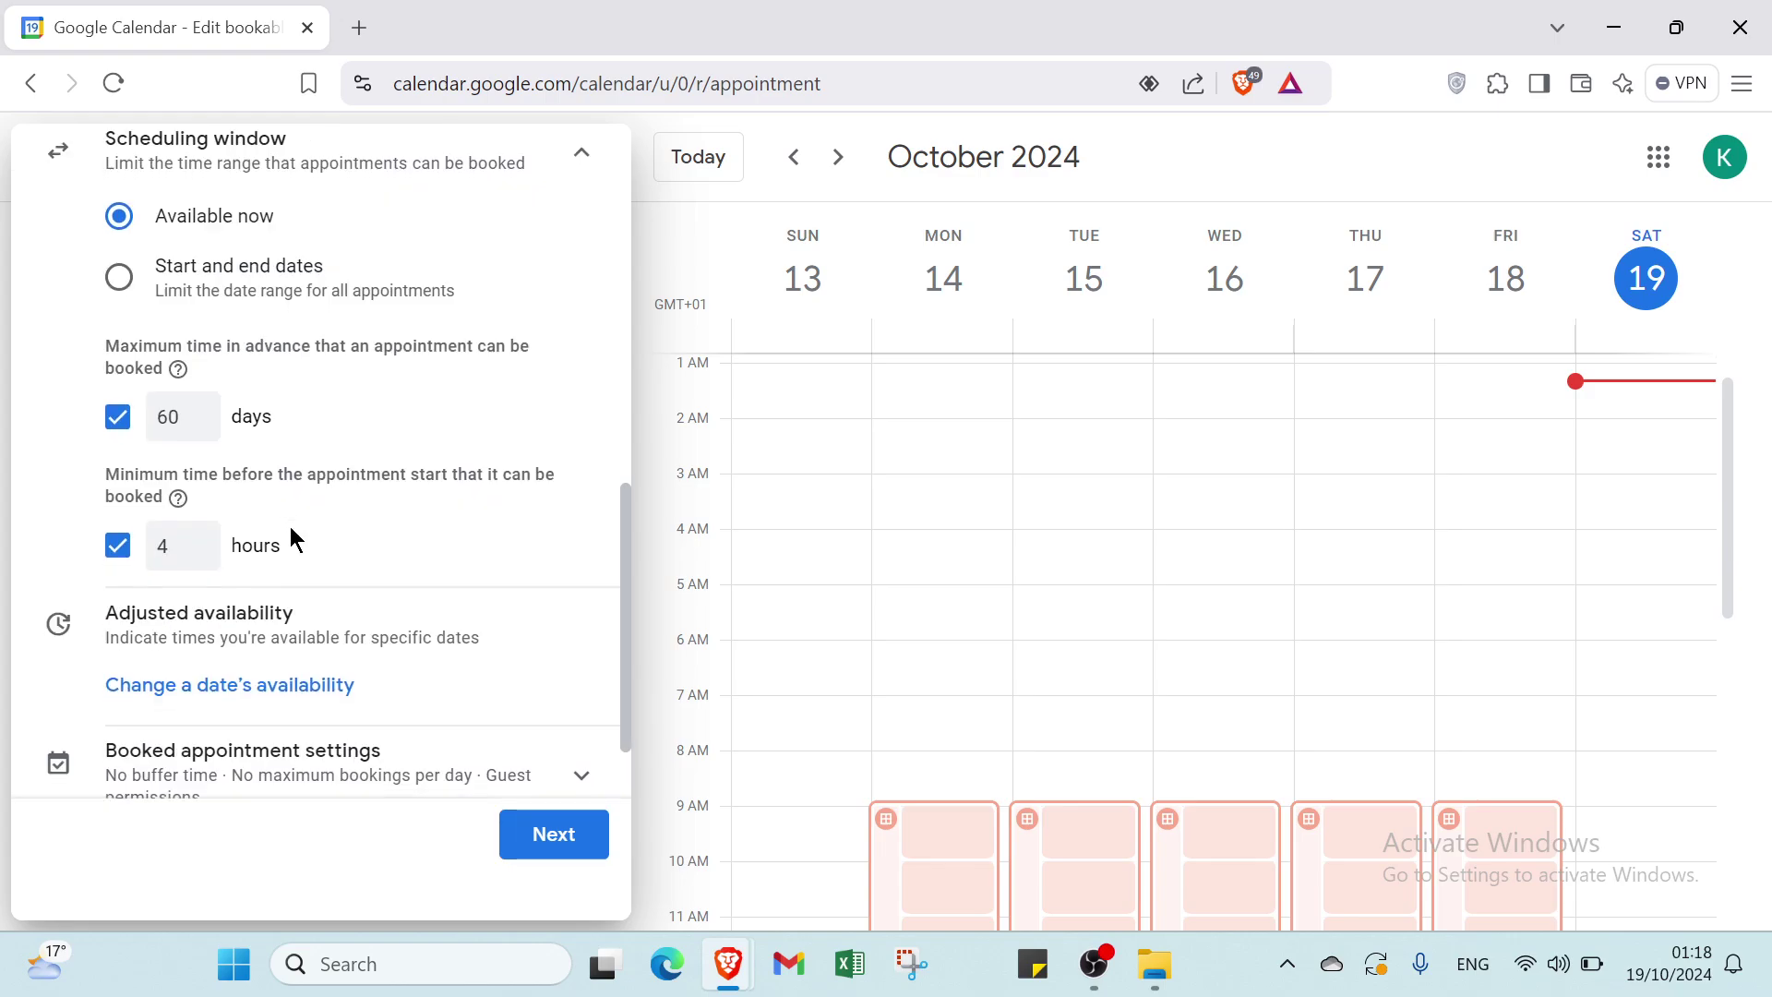
pyautogui.scroll(-1, 286, 517)
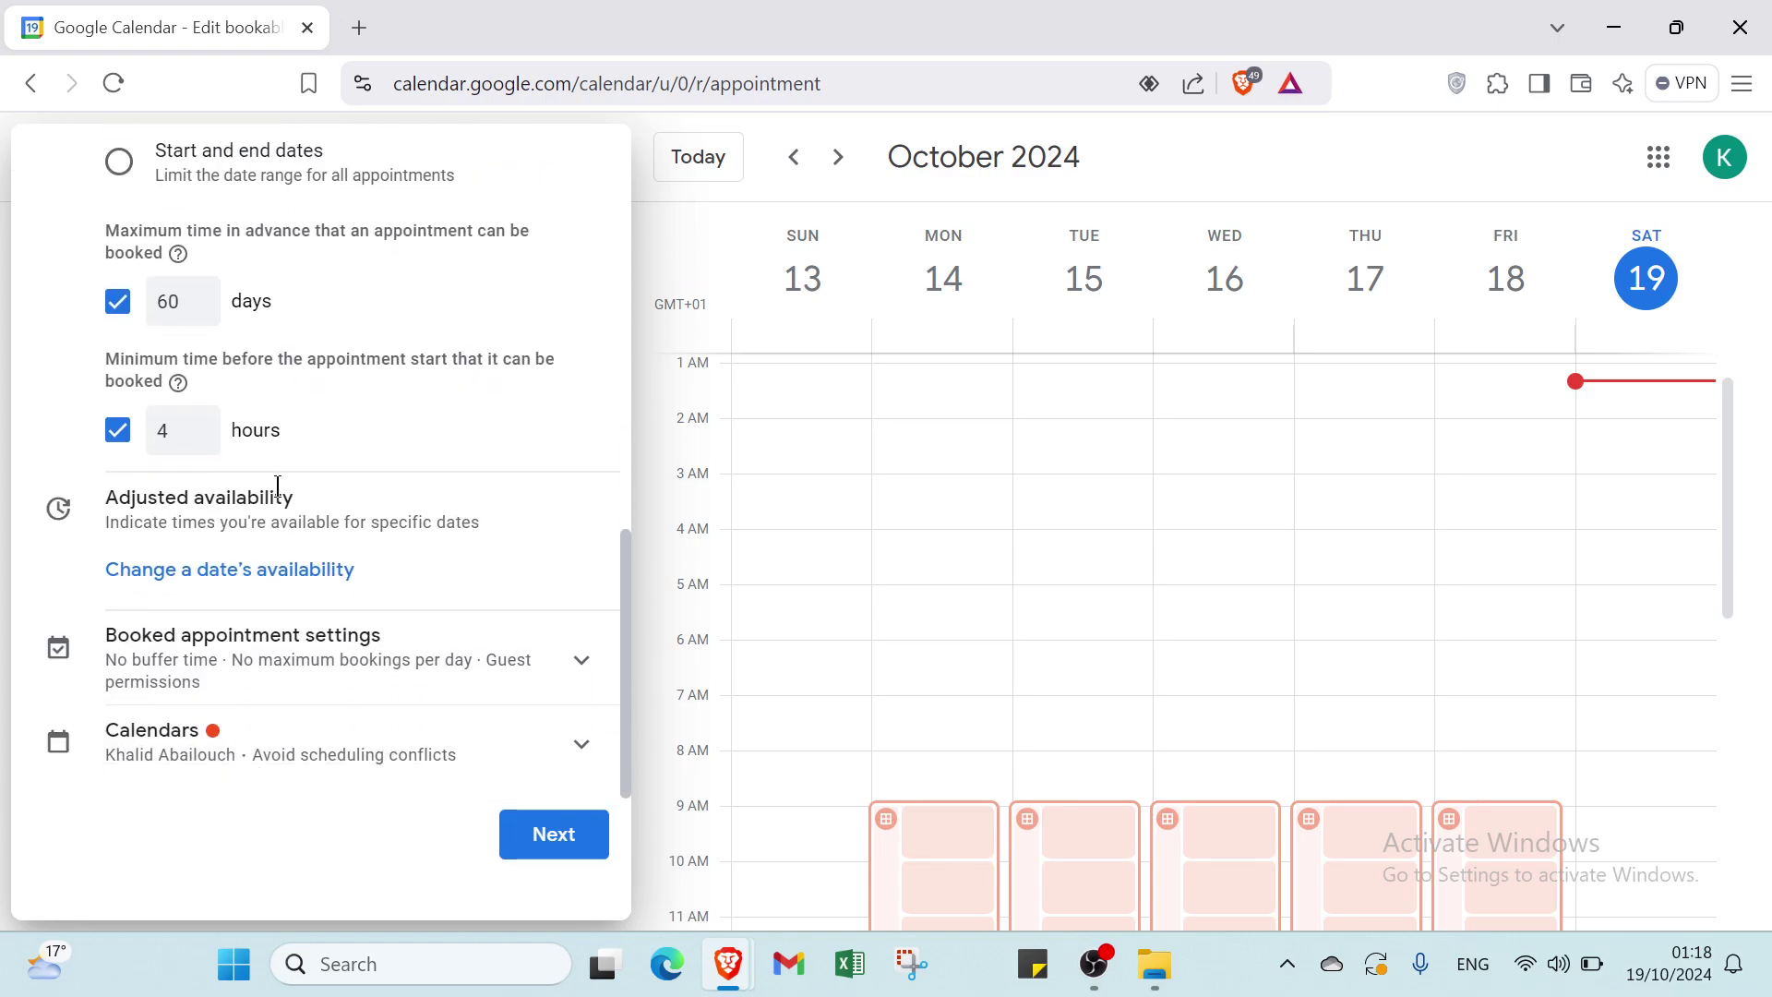
pyautogui.click(148, 643)
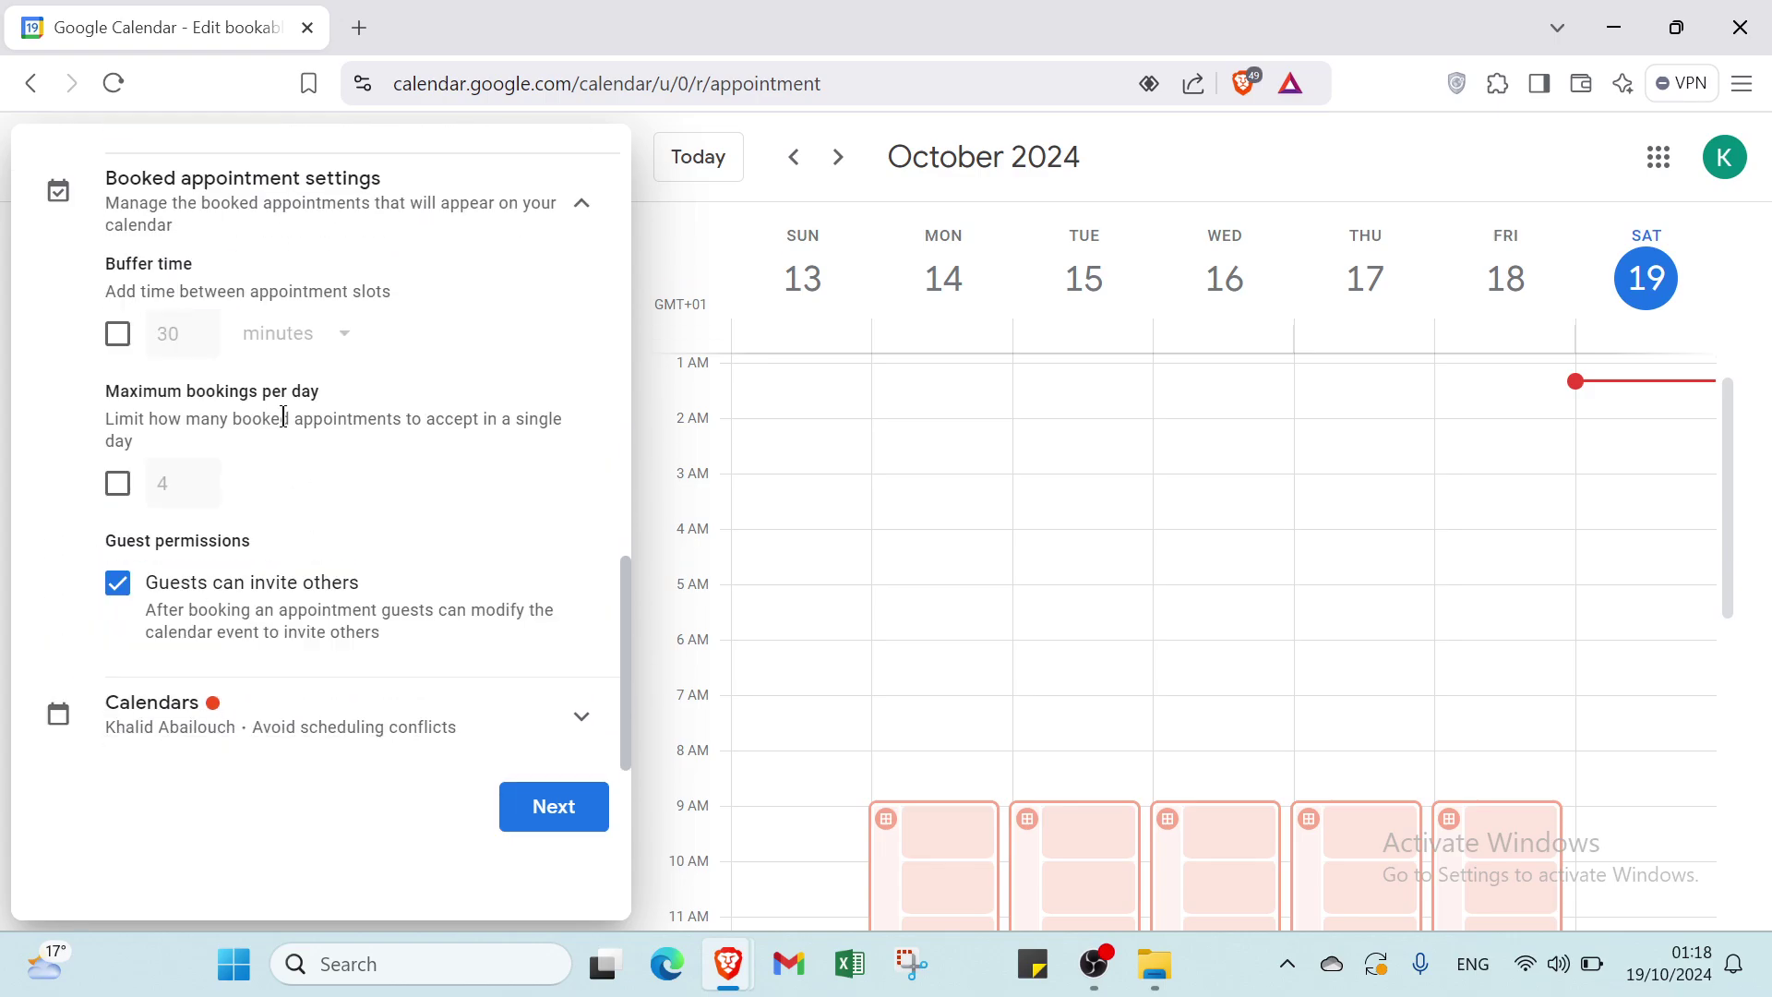
pyautogui.click(269, 706)
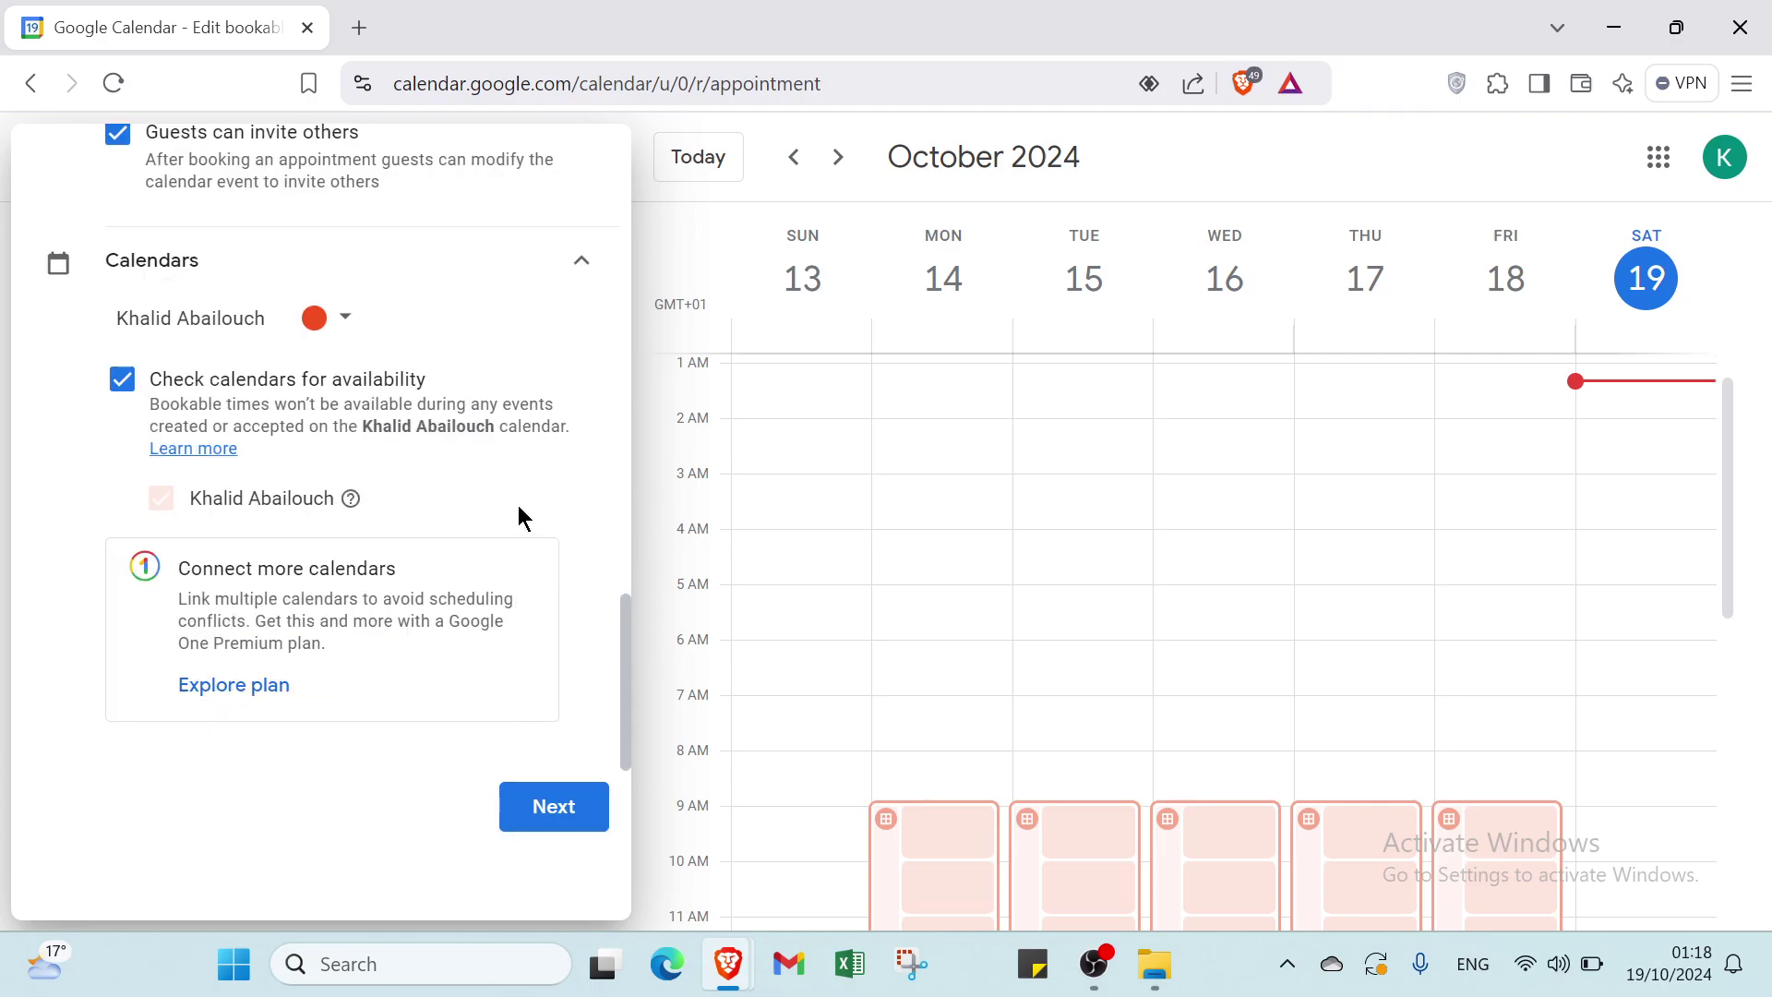